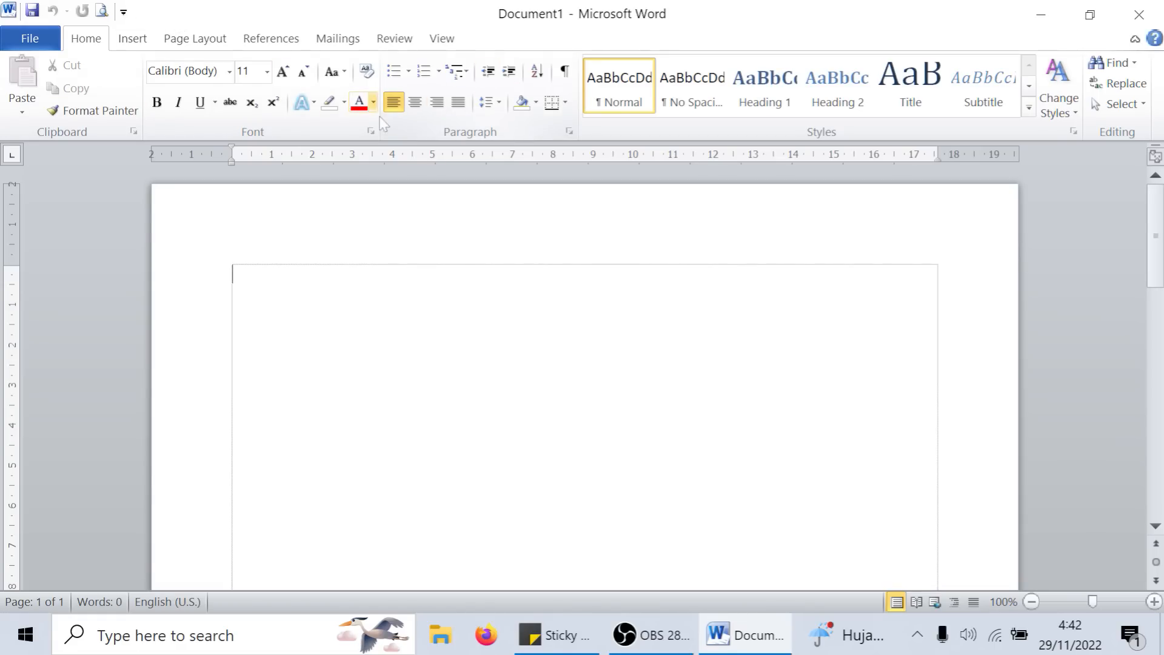
left_click(138, 40)
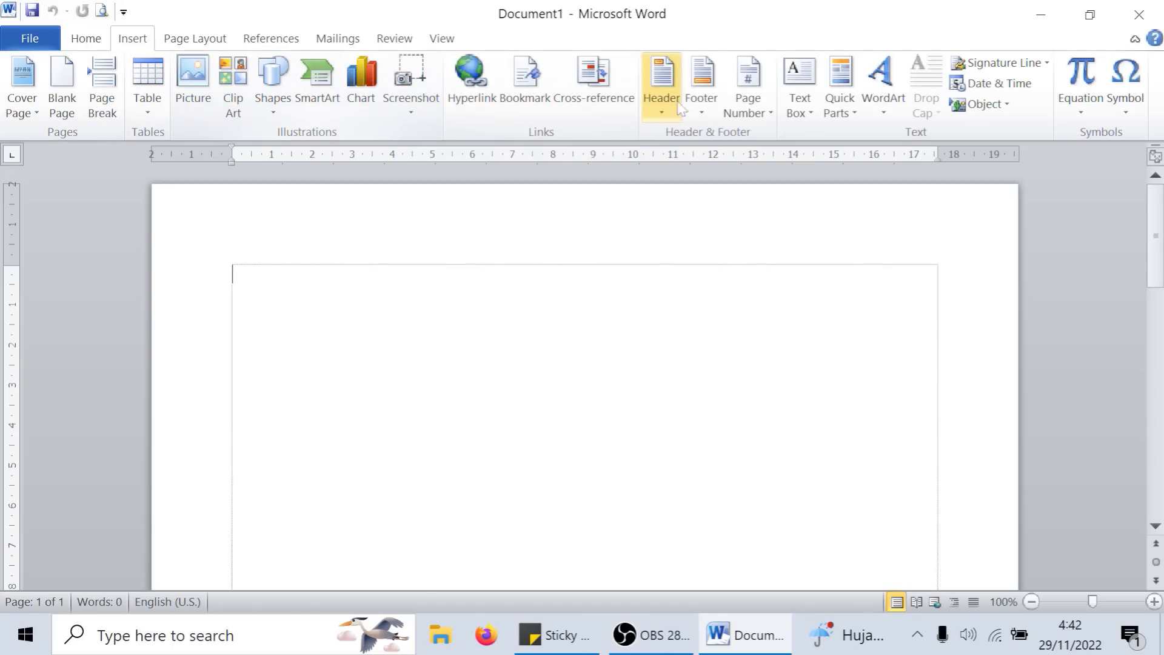
left_click(1141, 110)
left_click(1141, 112)
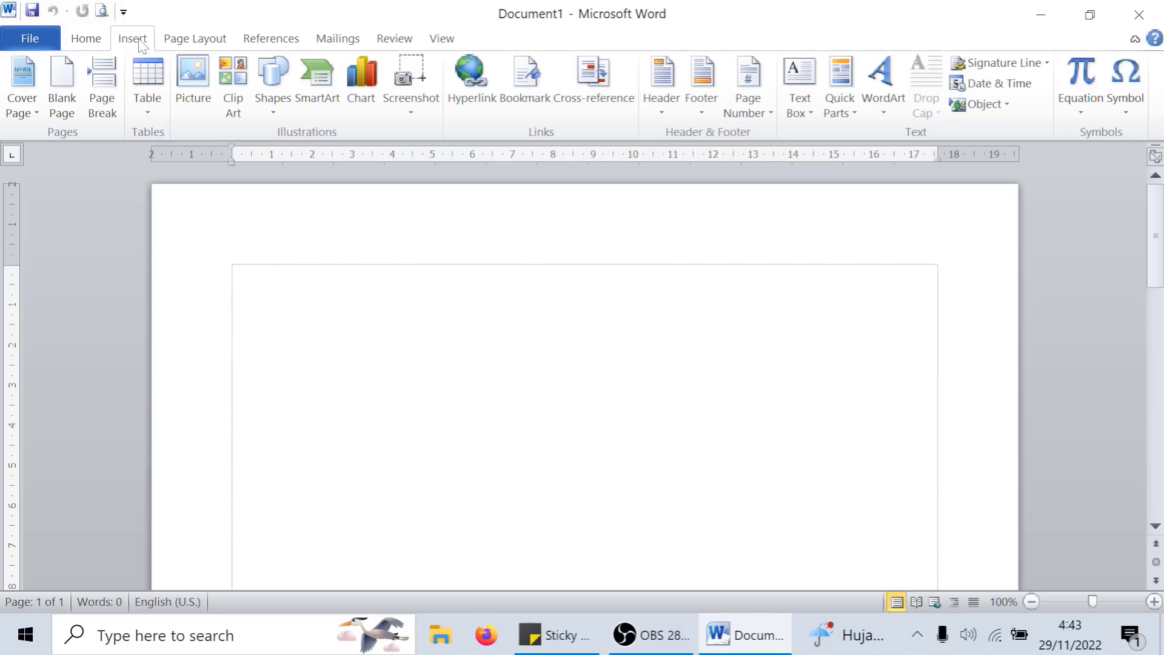
left_click(91, 39)
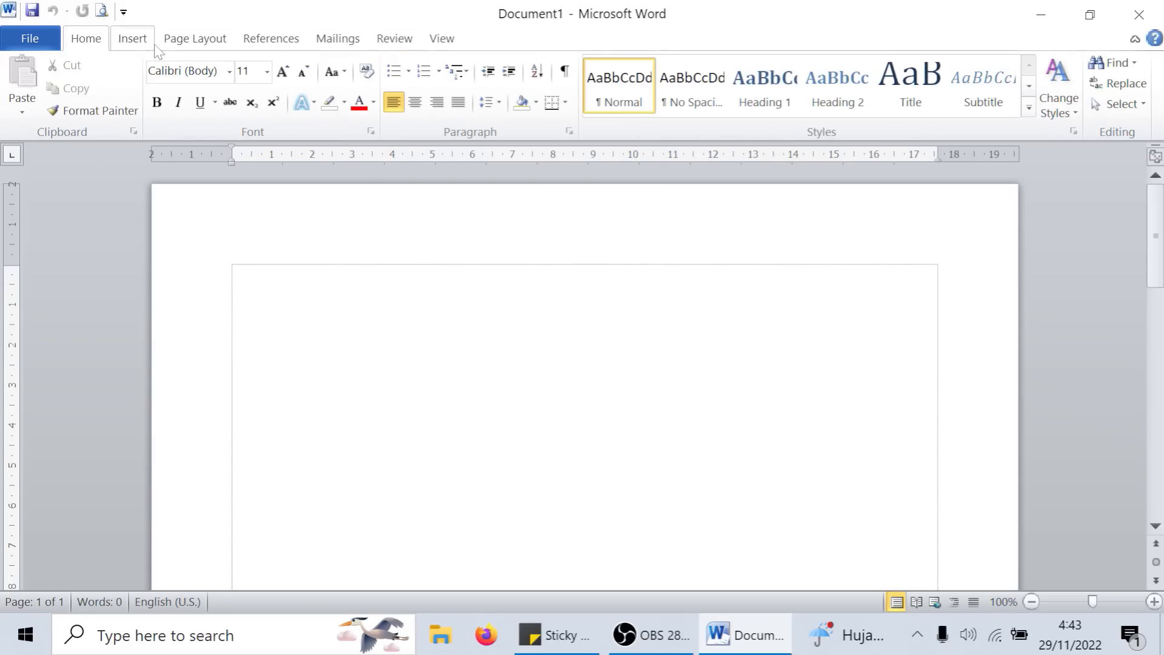
- Insert the raisa_43 picture from the Pictures folder at the start of the blank document
left_click(139, 41)
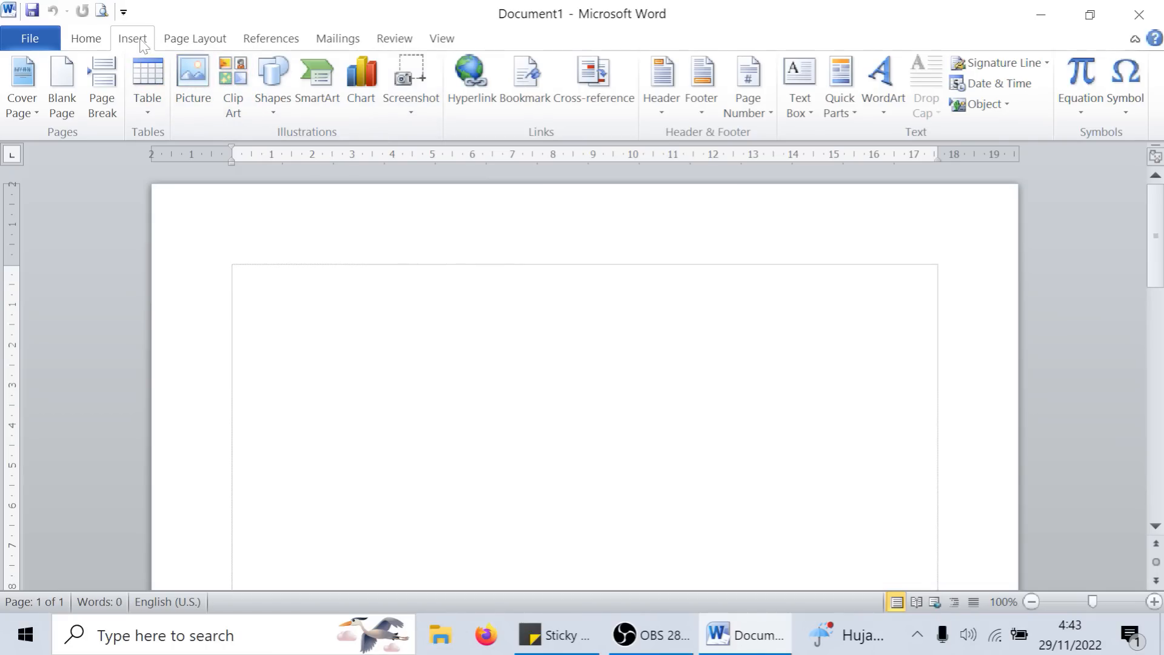
left_click(200, 92)
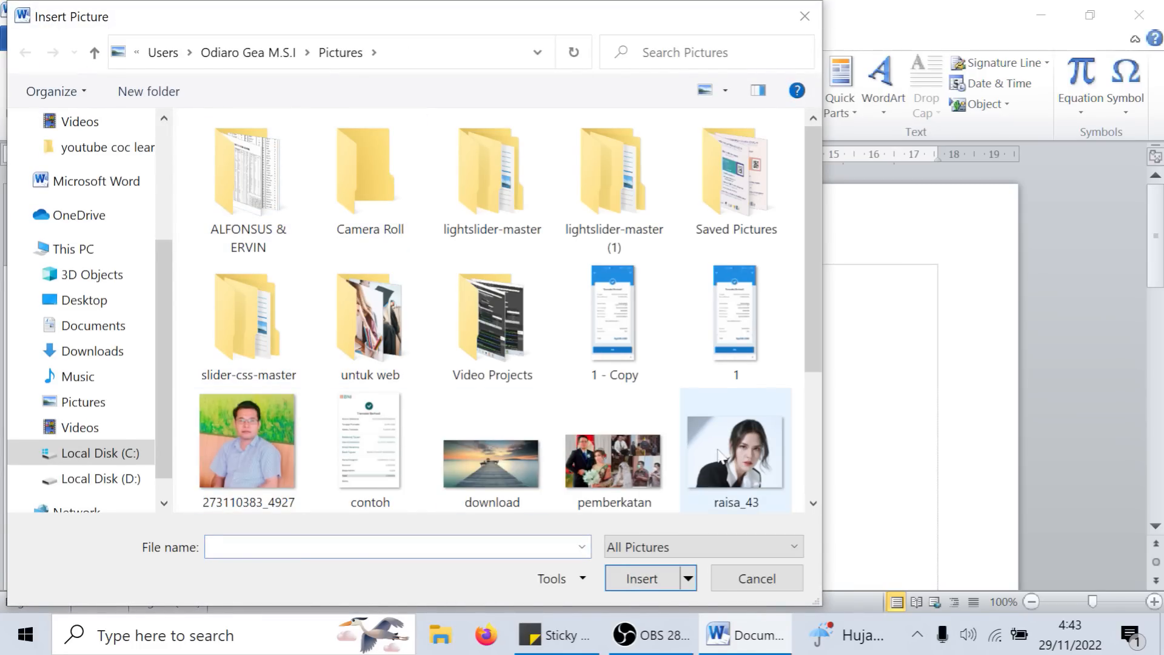
left_click(747, 466)
scroll(749, 471, "down", 1)
double_click(733, 447)
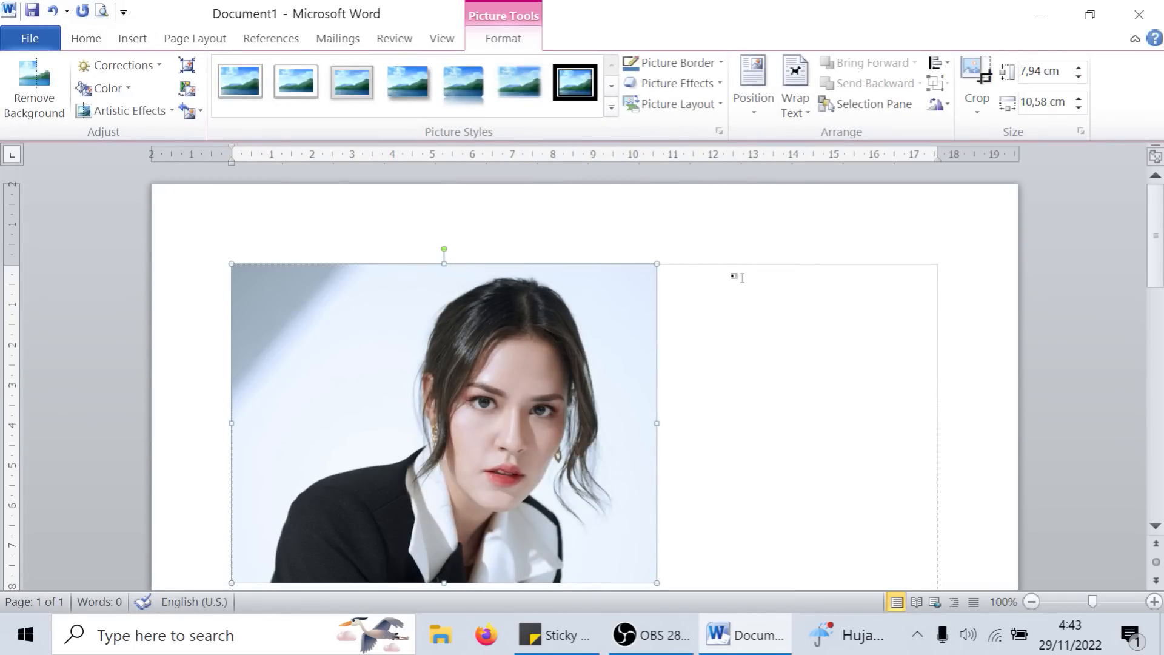
left_click(757, 286)
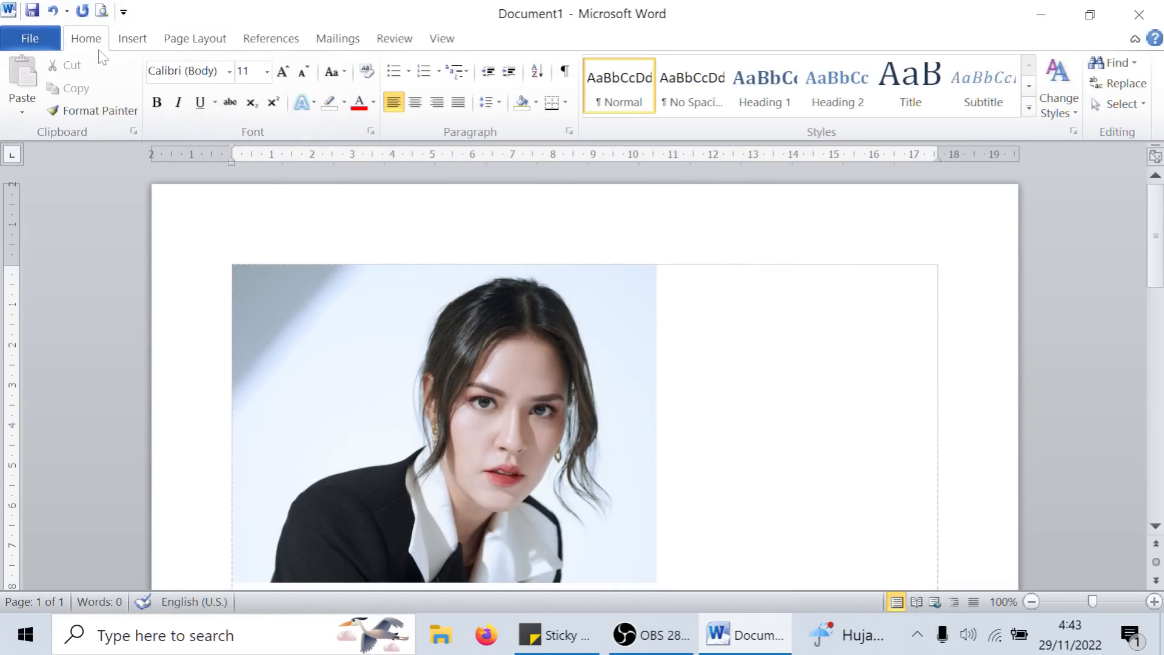
left_click(431, 47)
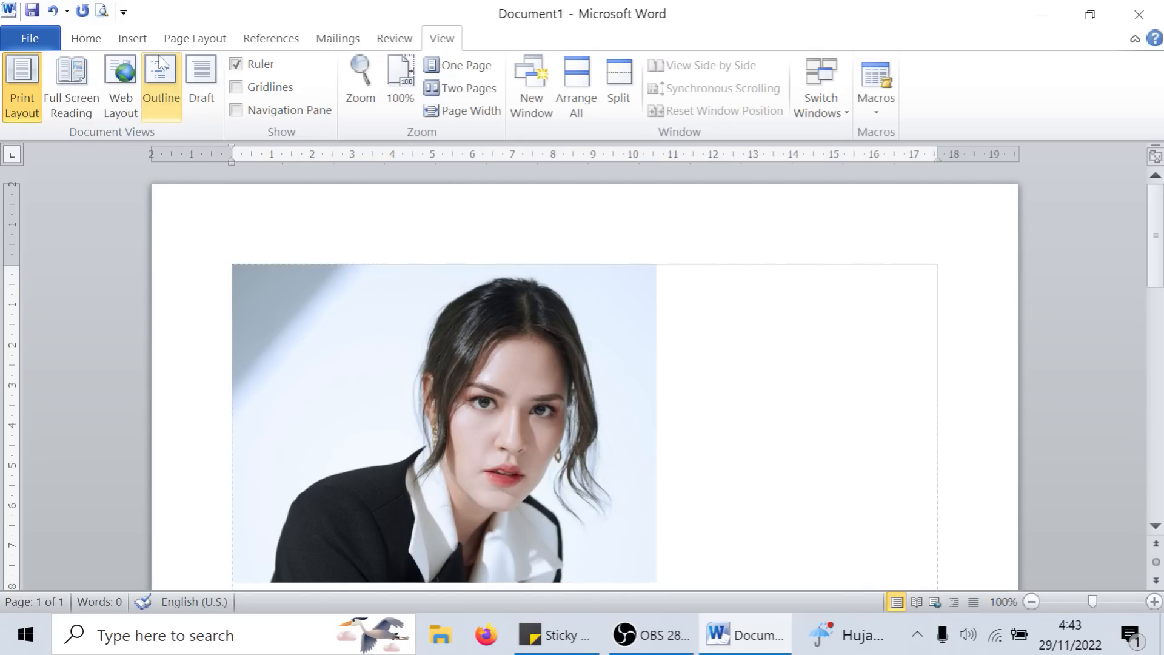
left_click(134, 38)
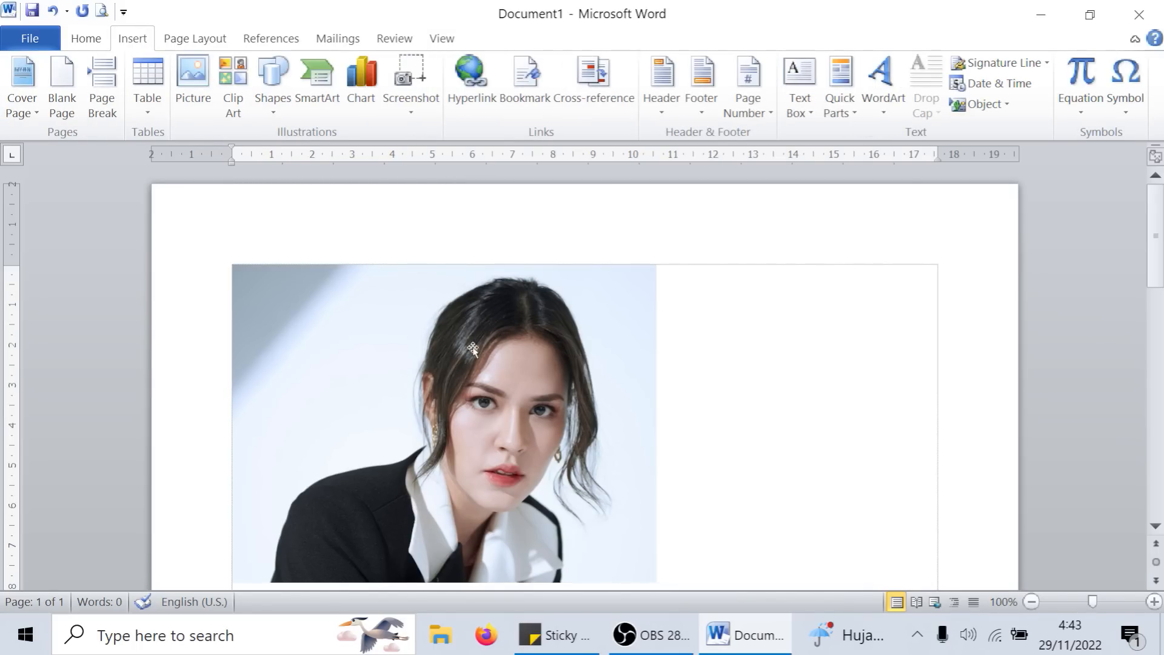
- Try to move the inserted portrait picture into the blank area to its right on the page
left_click(508, 367)
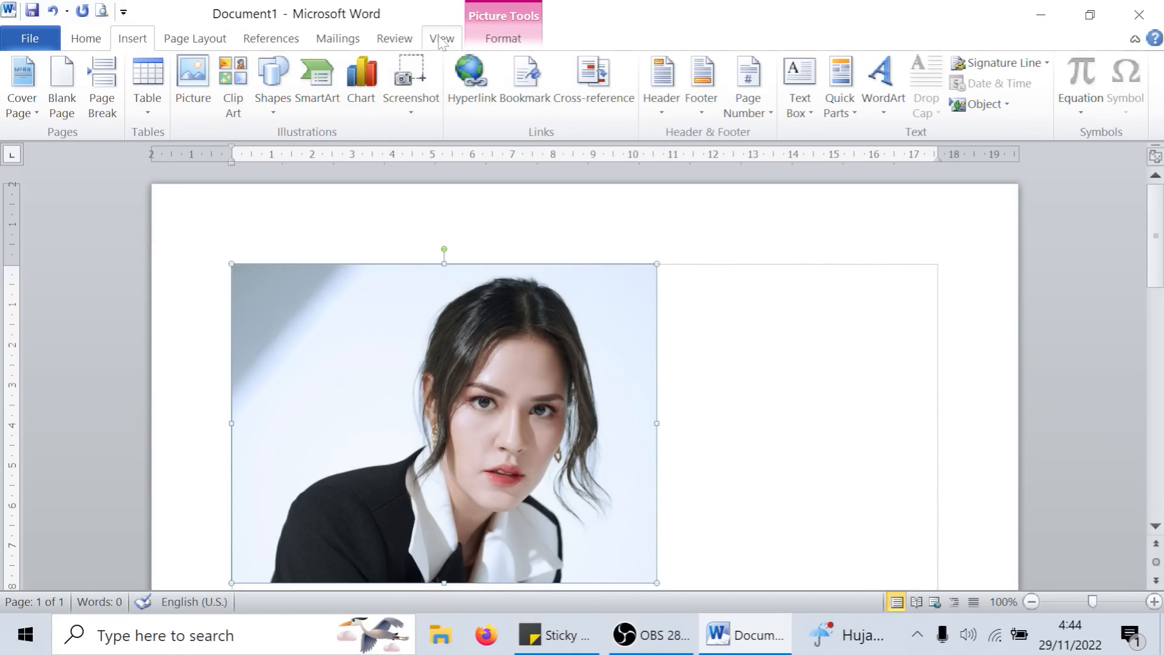
left_click(512, 42)
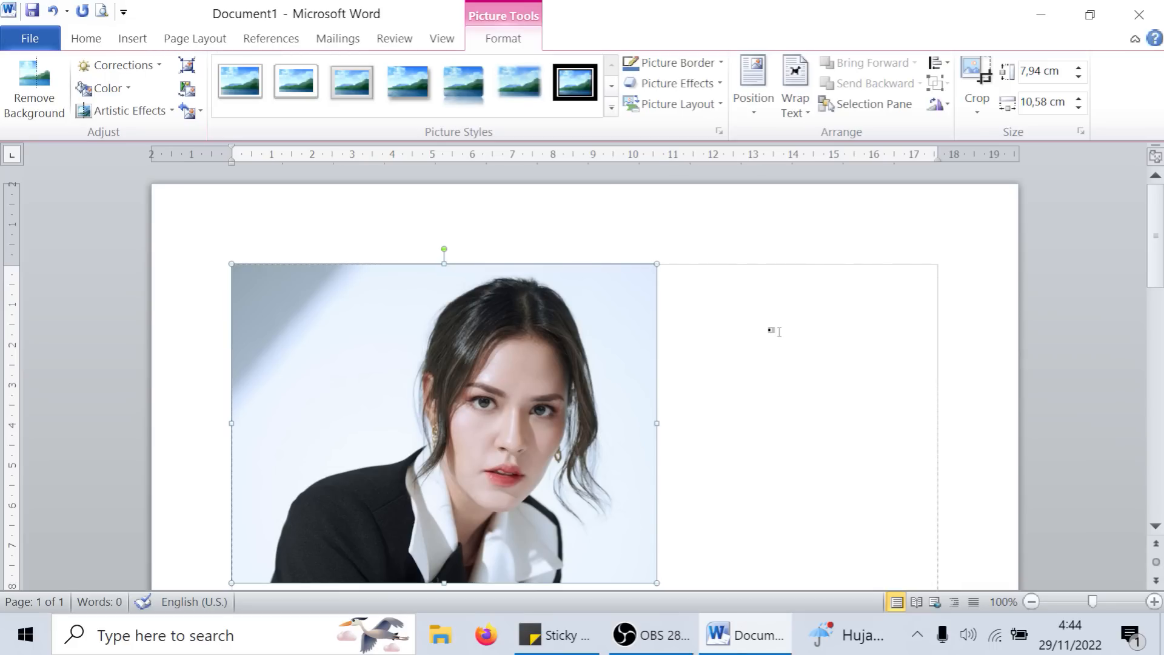
left_click_drag(490, 276, 733, 305)
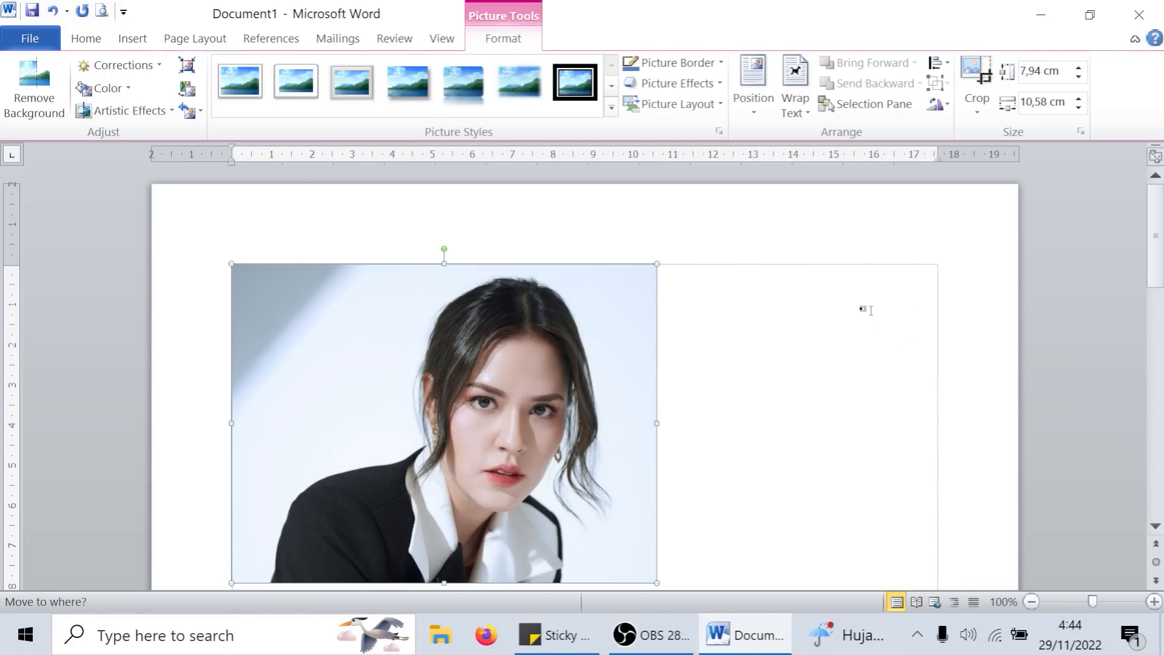
left_click_drag(862, 309, 813, 315)
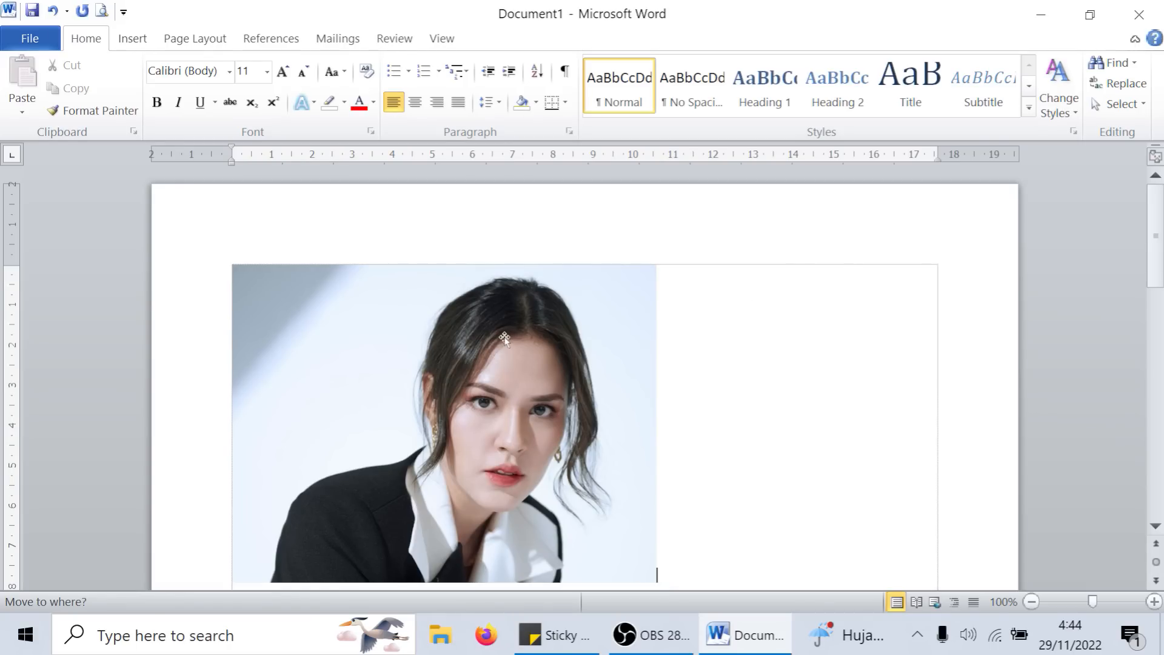
- Shift the portrait slightly downward inside its crop frame and apply the crop
left_click(475, 346)
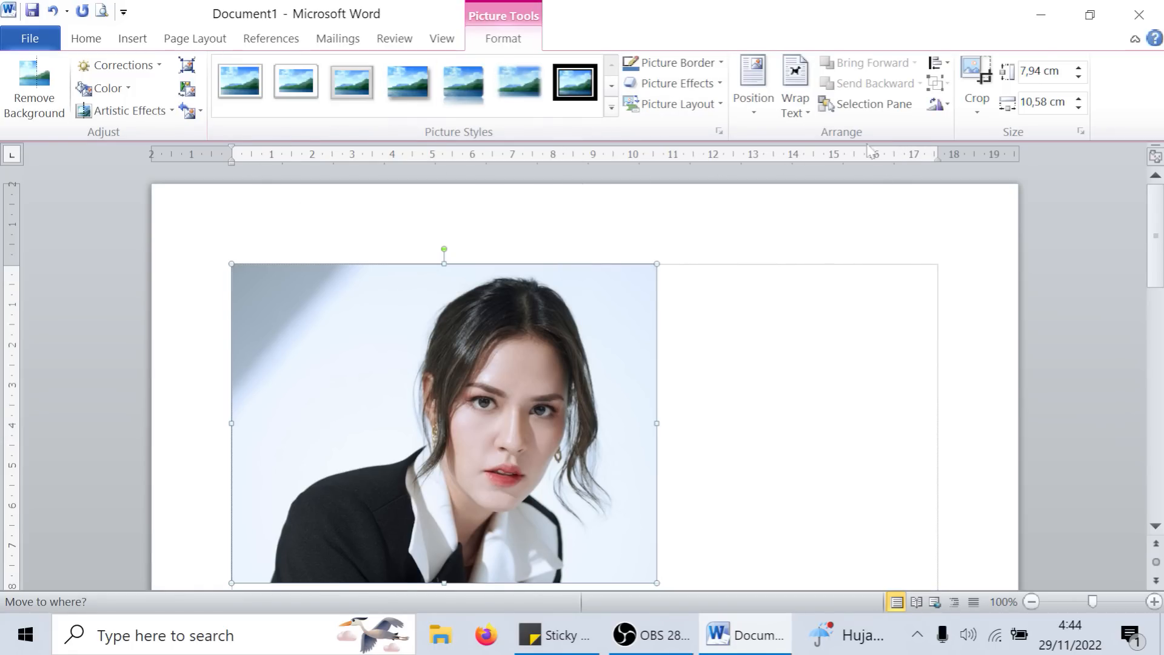
left_click(974, 76)
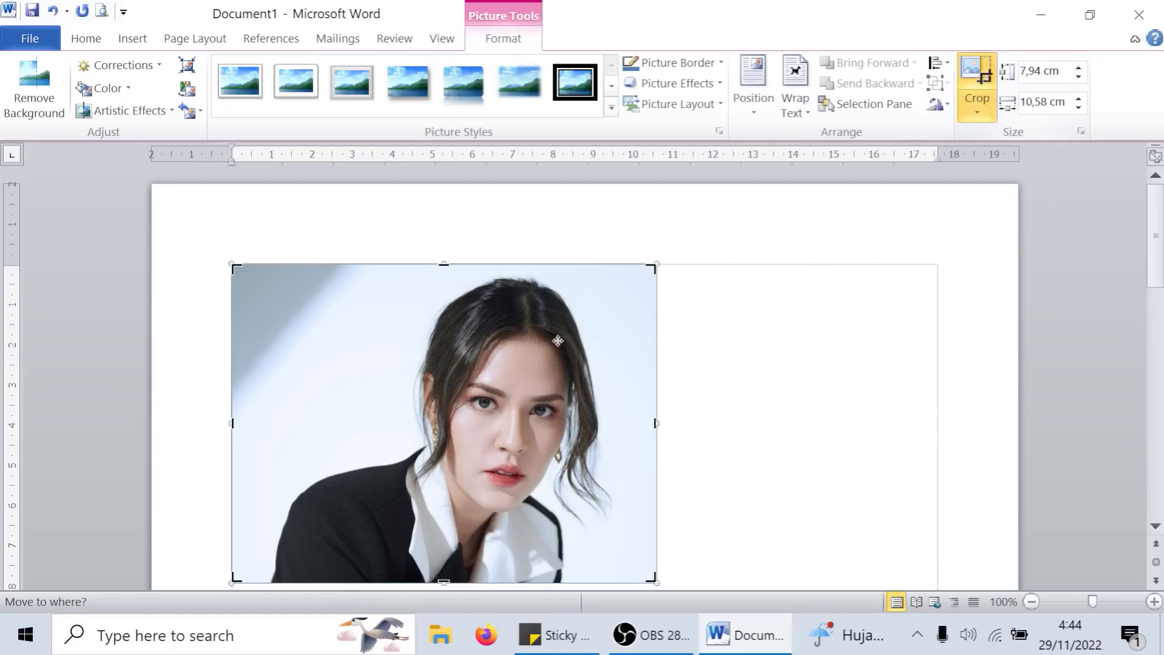
left_click_drag(443, 267, 447, 288)
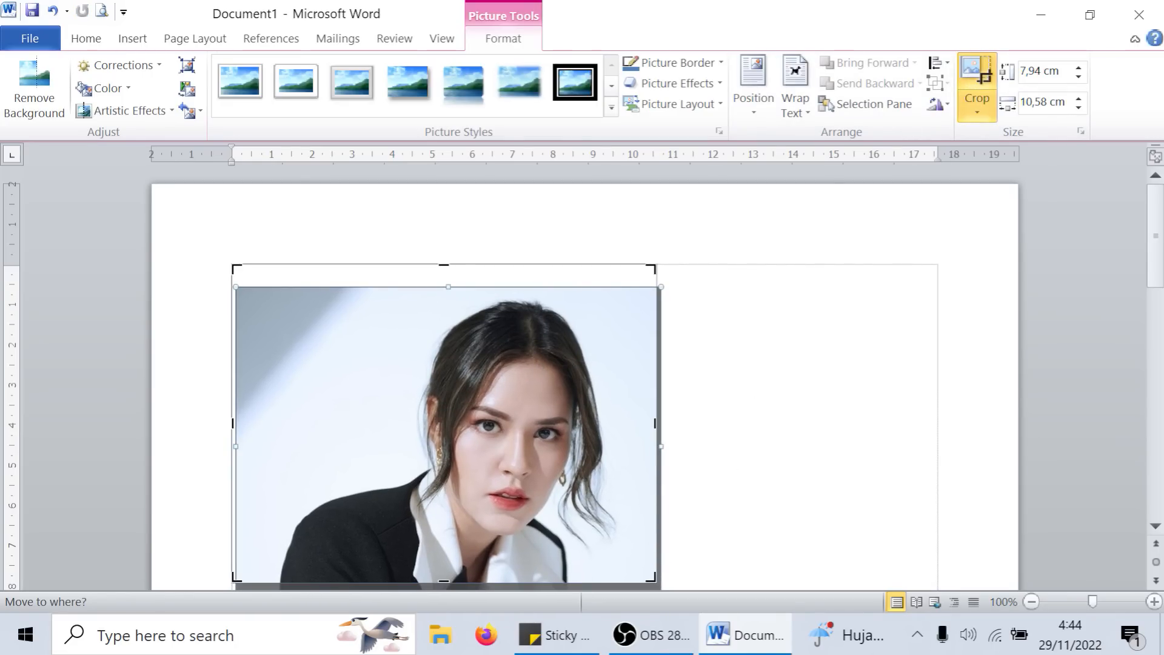
left_click(671, 309)
left_click(508, 384)
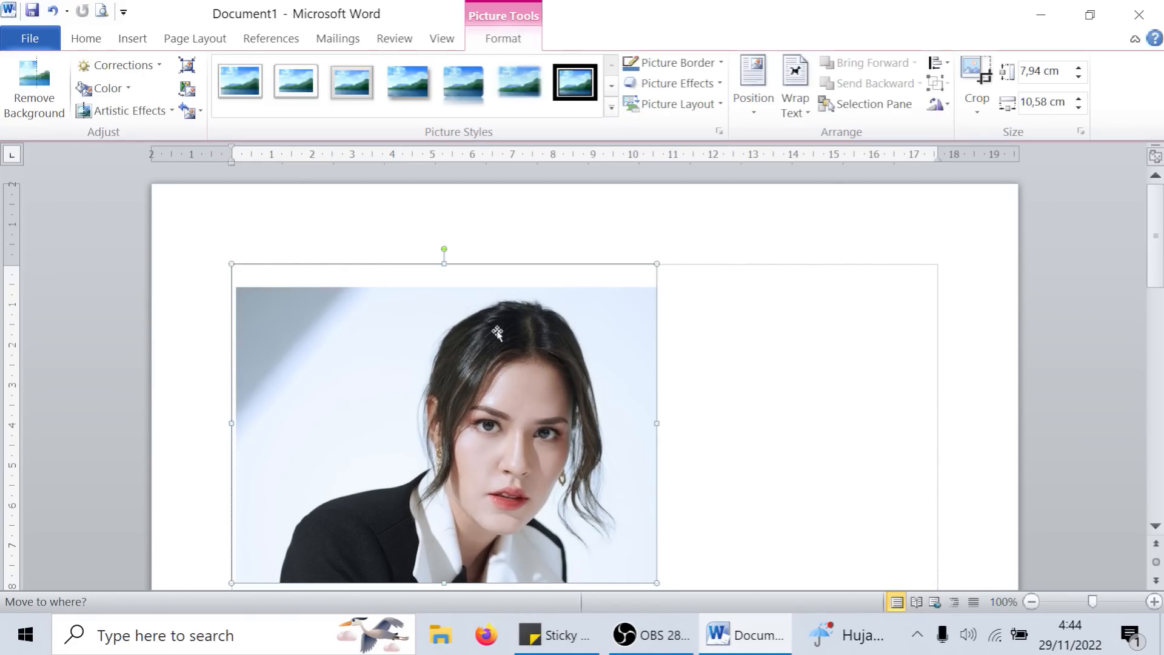
- Apply the picture style with a grey metallic oval frame to the portrait
left_click(219, 87)
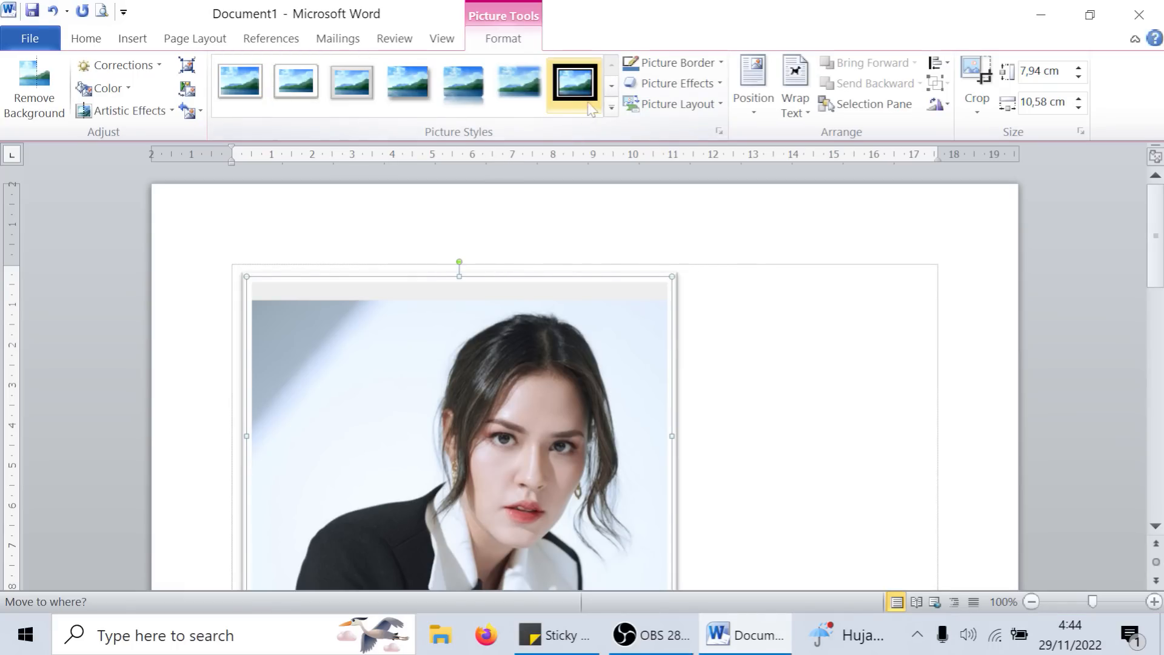
left_click(611, 107)
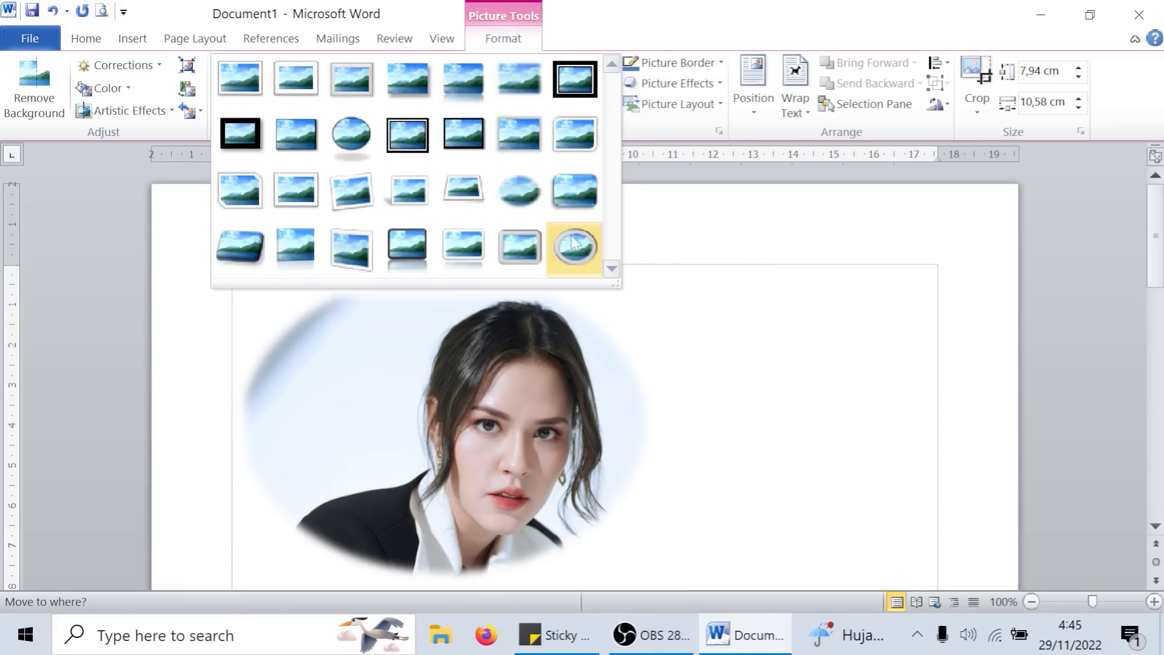
left_click(572, 240)
left_click(744, 280)
- Delete the oval-framed portrait from the page
left_click(533, 326)
left_click(523, 40)
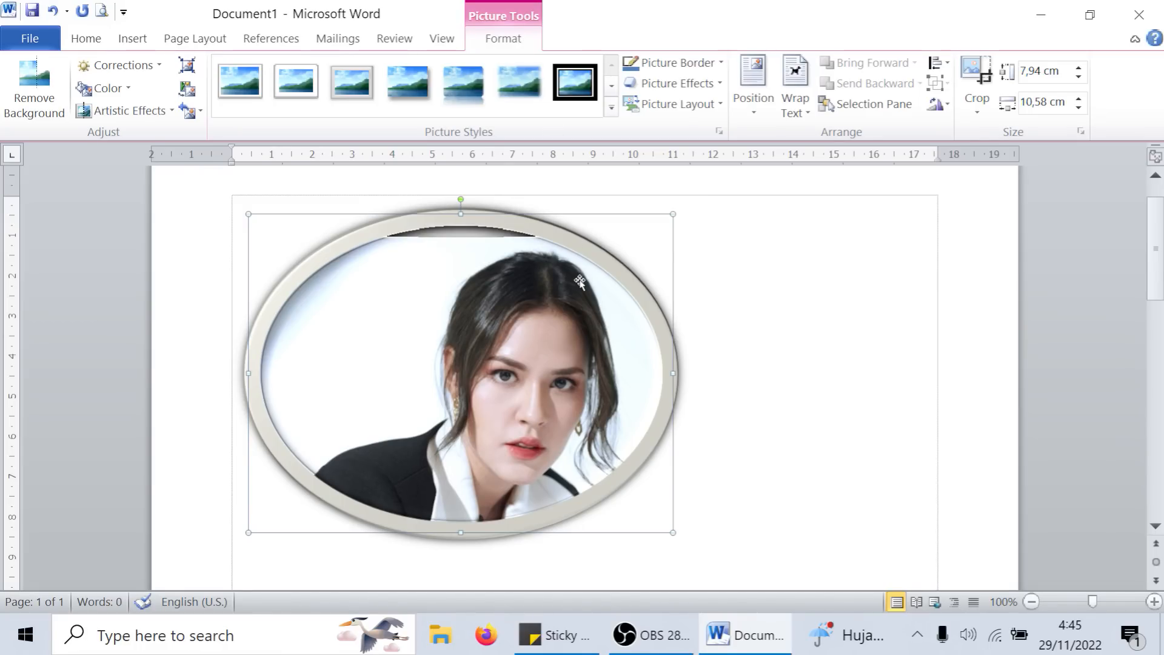
key("Delete")
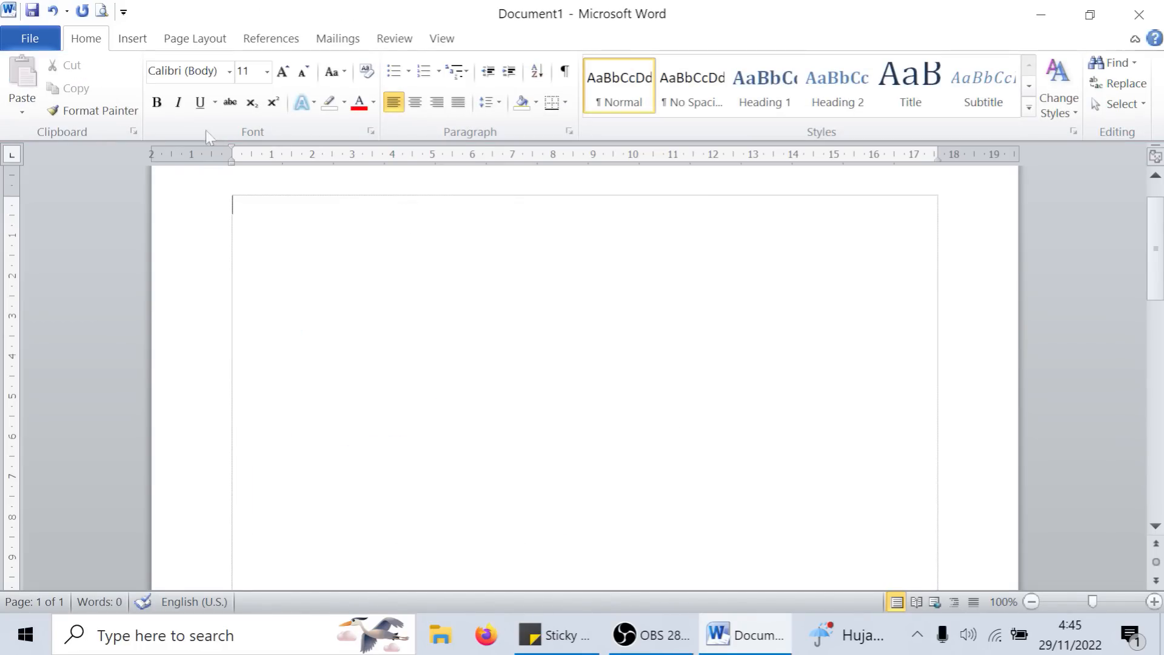
- Insert a 3-D clustered cylinder chart with the default sample data and close its Excel data sheet
left_click(132, 38)
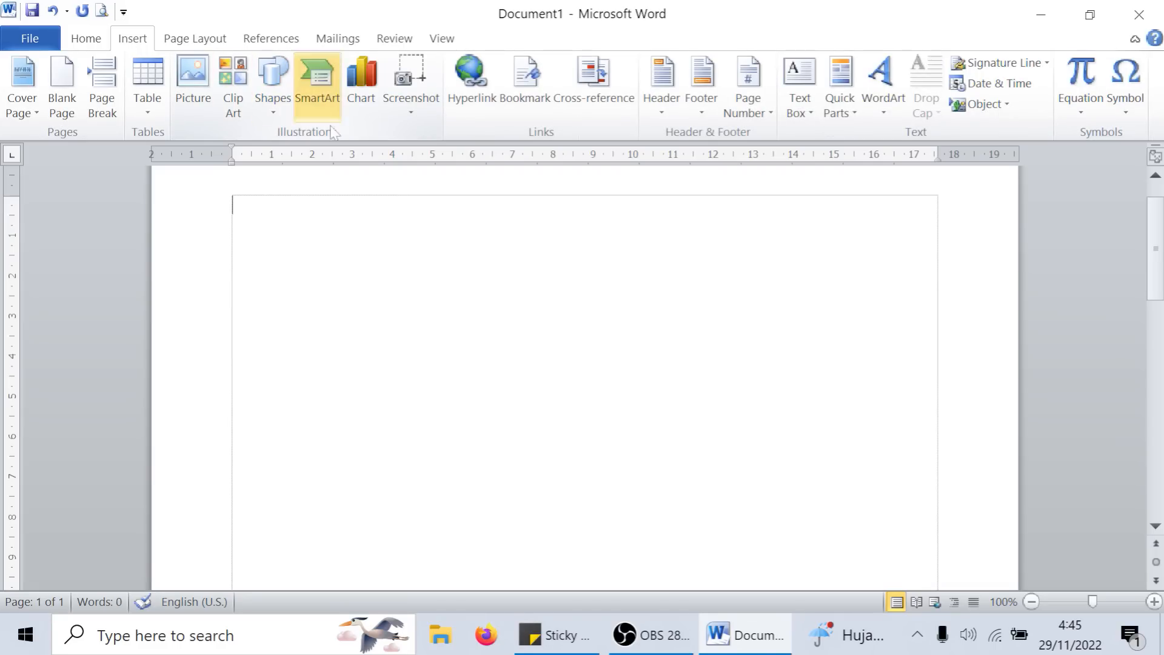
left_click(358, 99)
left_click(507, 274)
left_click(765, 517)
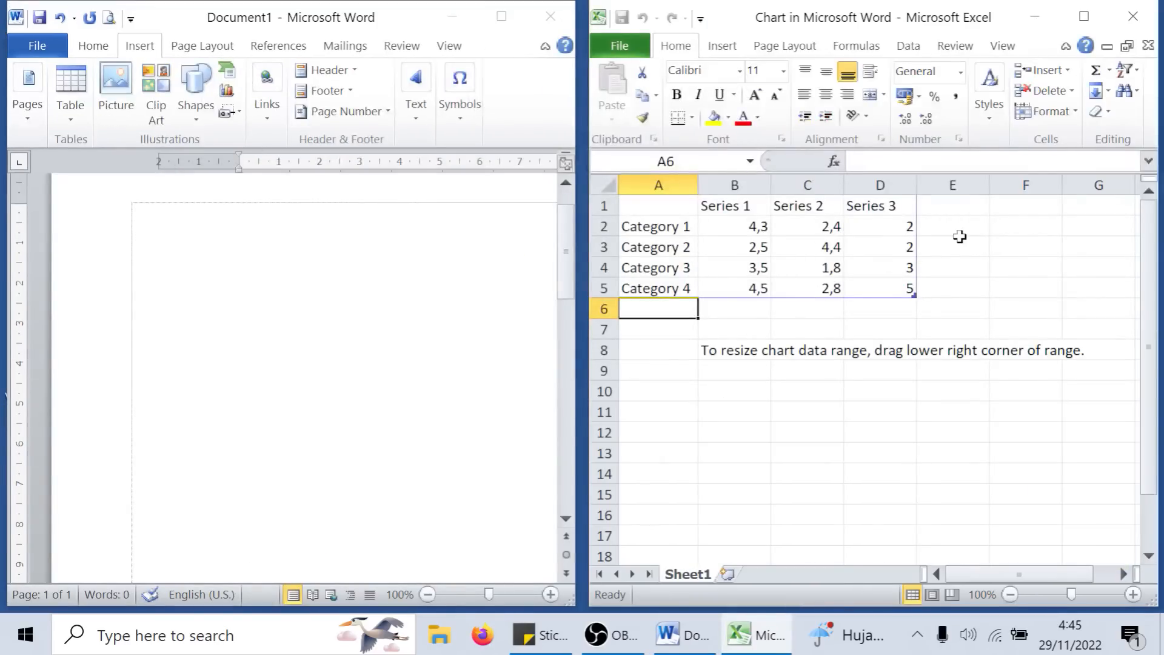
left_click(1134, 18)
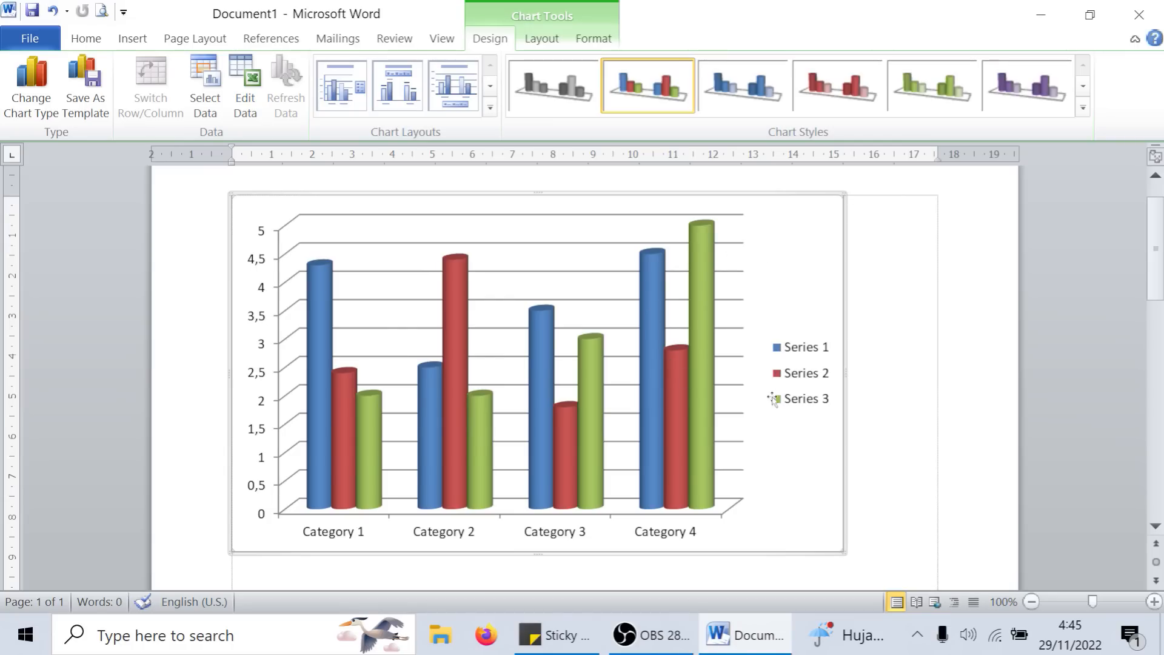
left_click(952, 358)
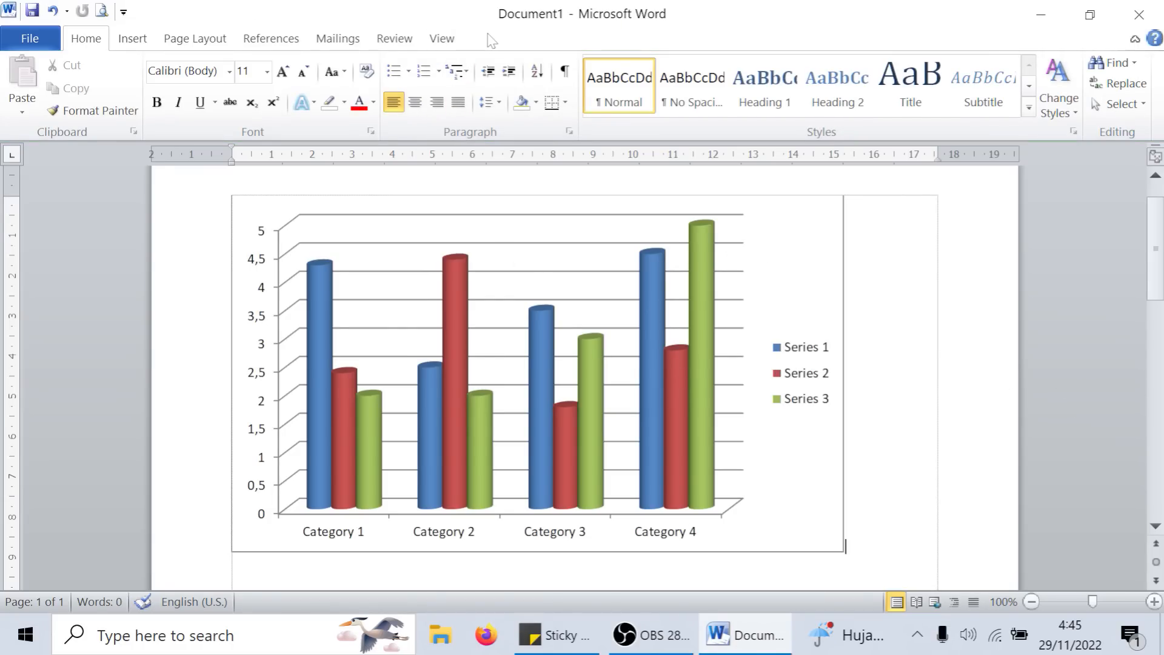
left_click(571, 499)
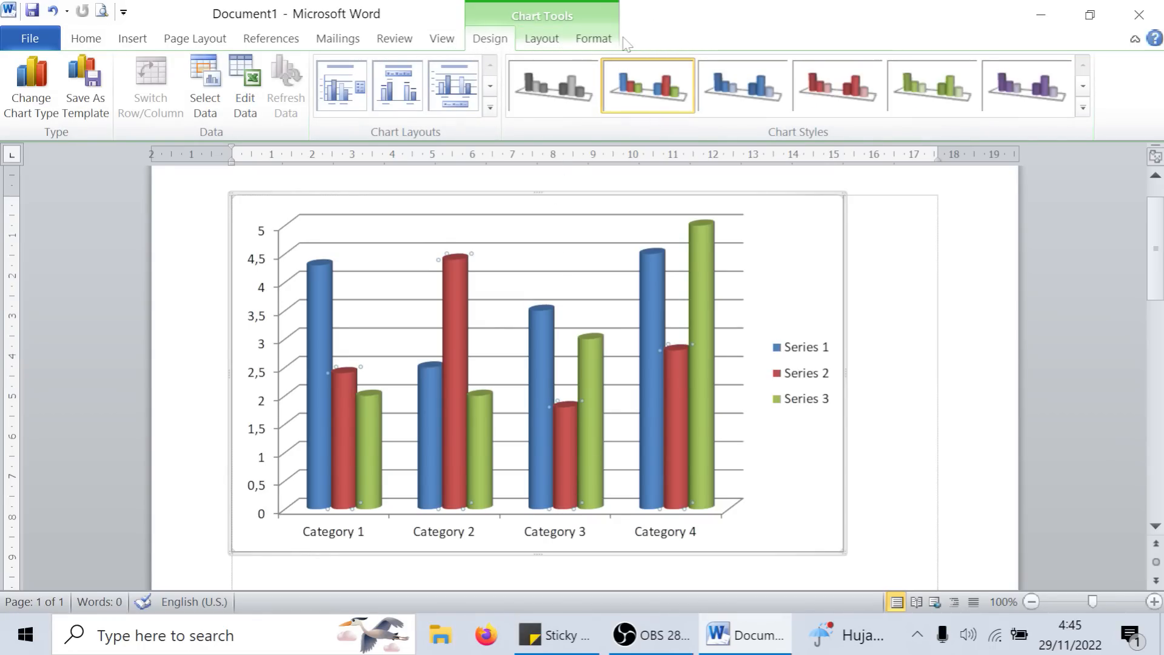
left_click(880, 254)
left_click(714, 279)
mouse_move(599, 343)
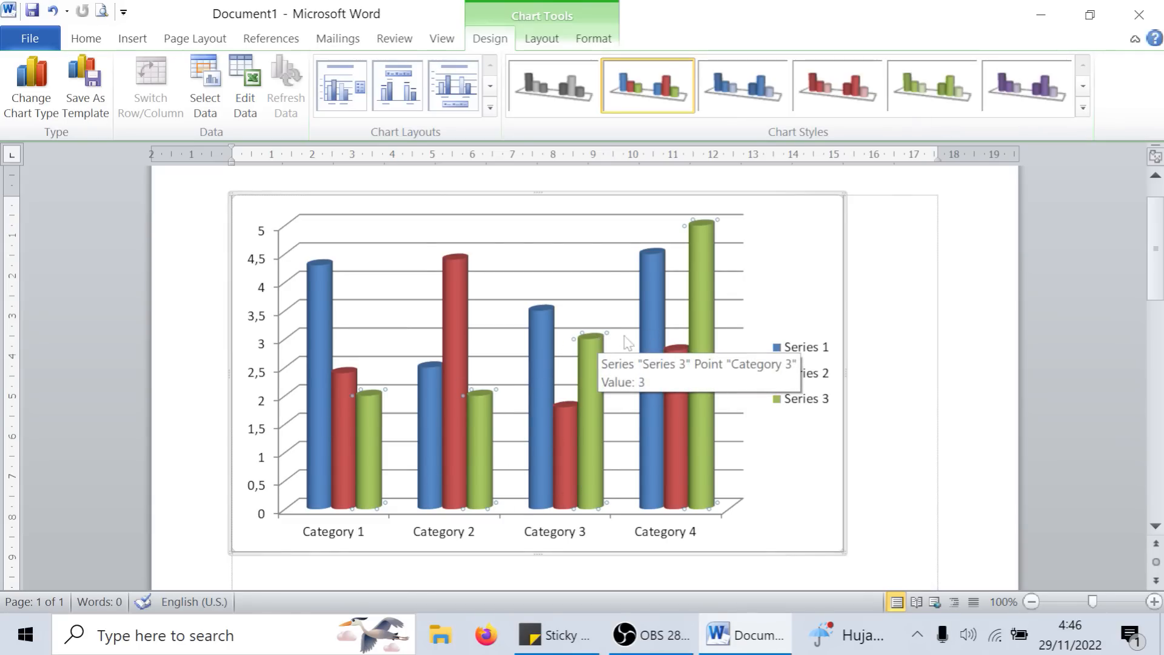
left_click(895, 259)
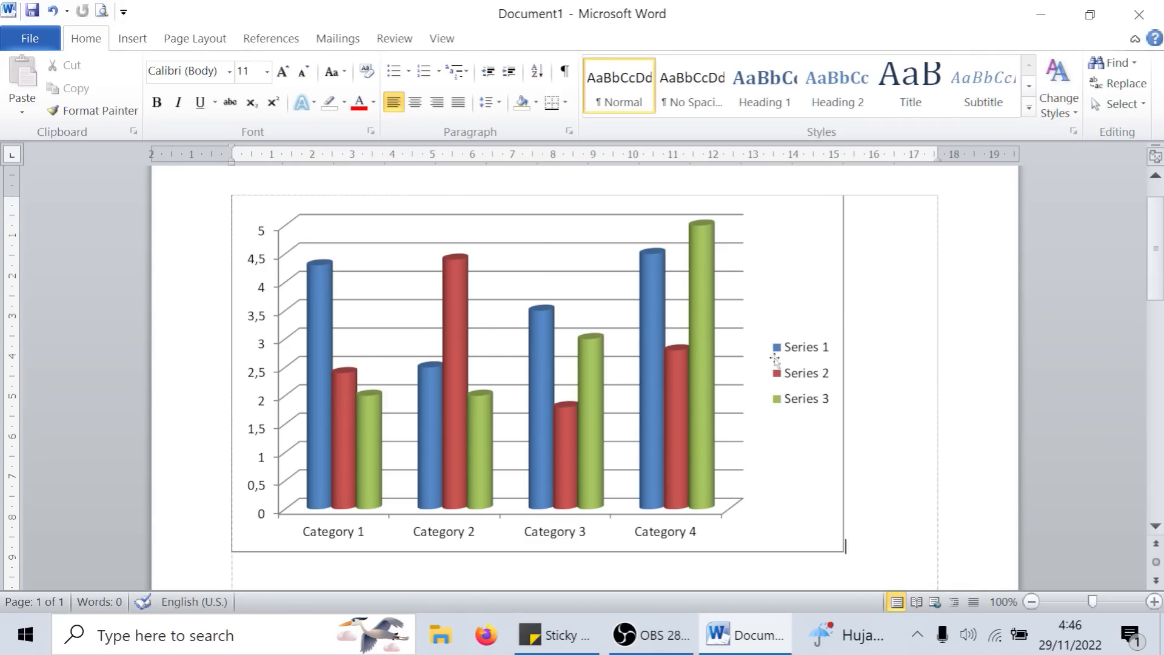
- Apply the chart style with a black background and blue columns to the cylinder chart
left_click(775, 324)
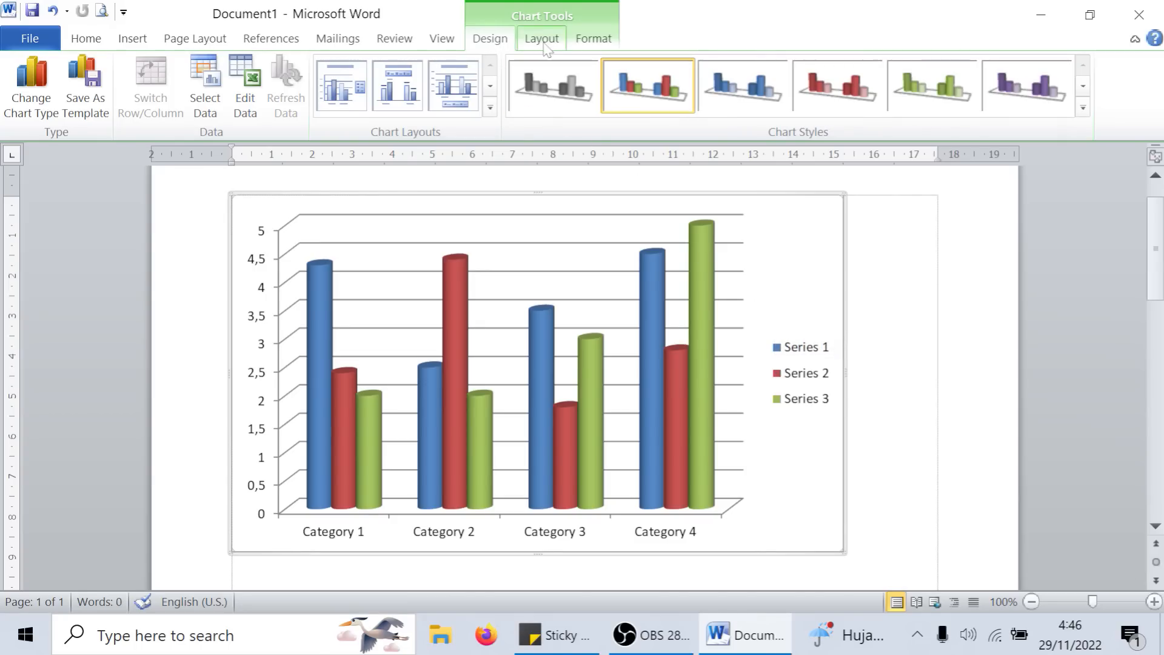
left_click(559, 101)
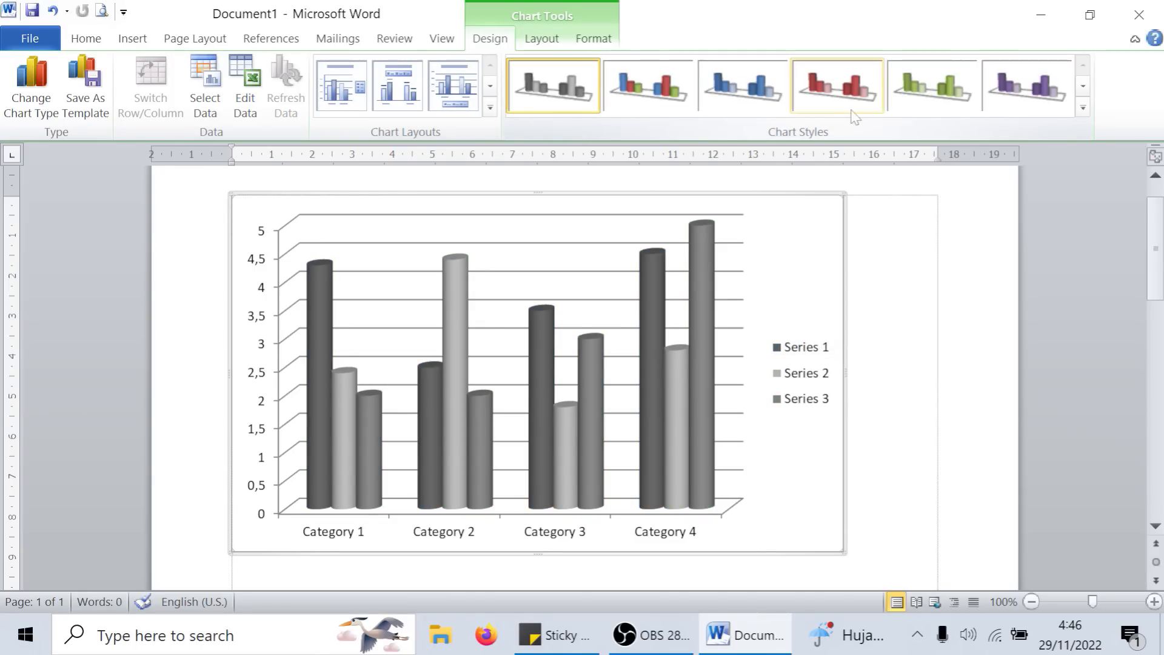
left_click(1083, 107)
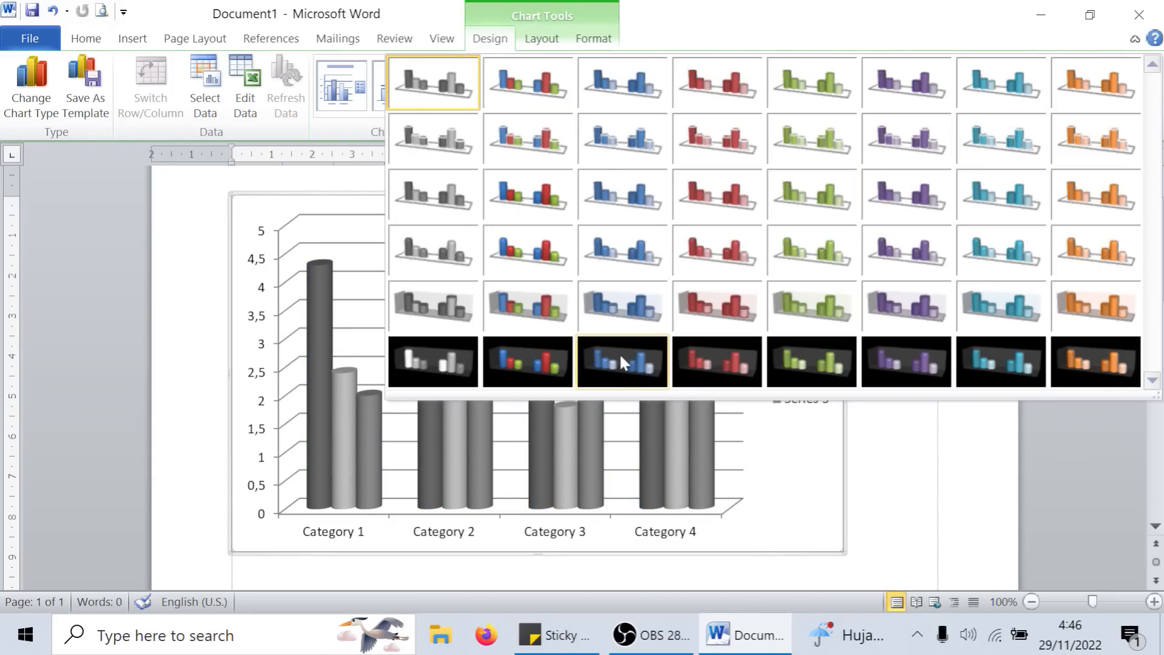
left_click(616, 368)
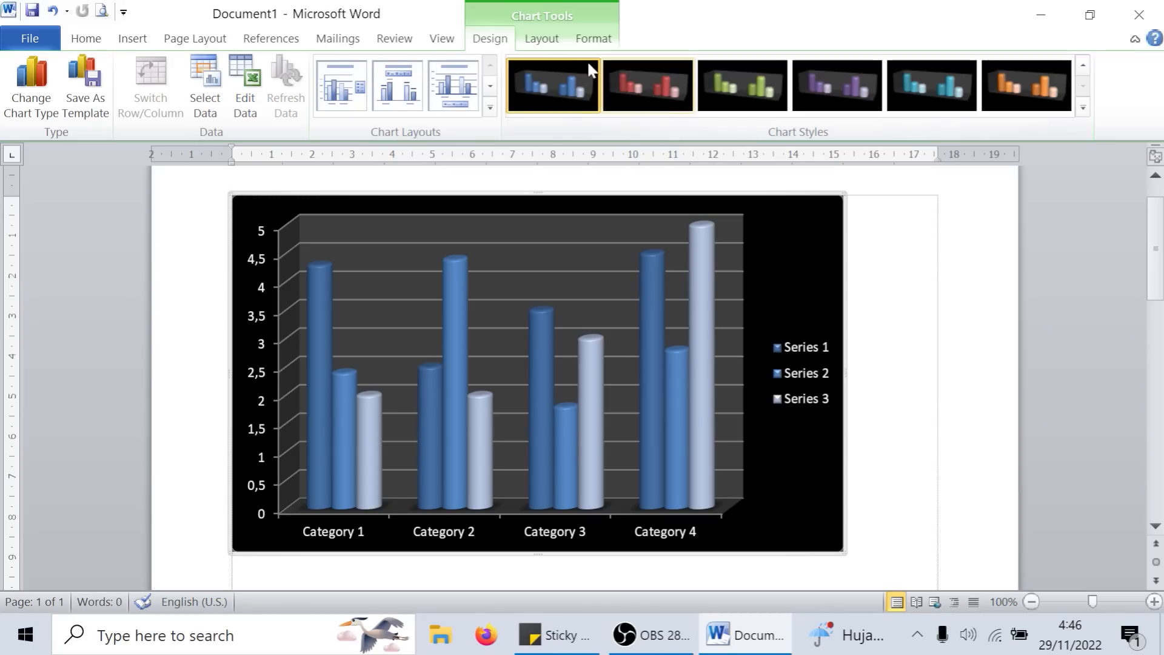
- Apply the solid black-filled shape style to the chart area of the cylinder chart
left_click(541, 39)
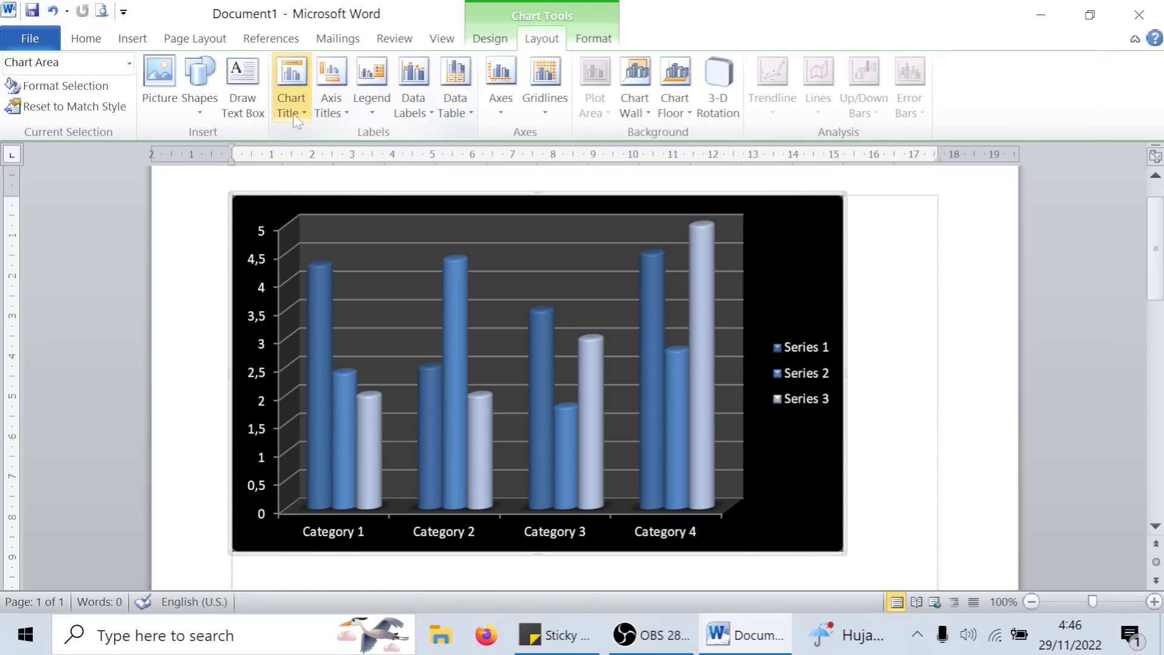
left_click(609, 43)
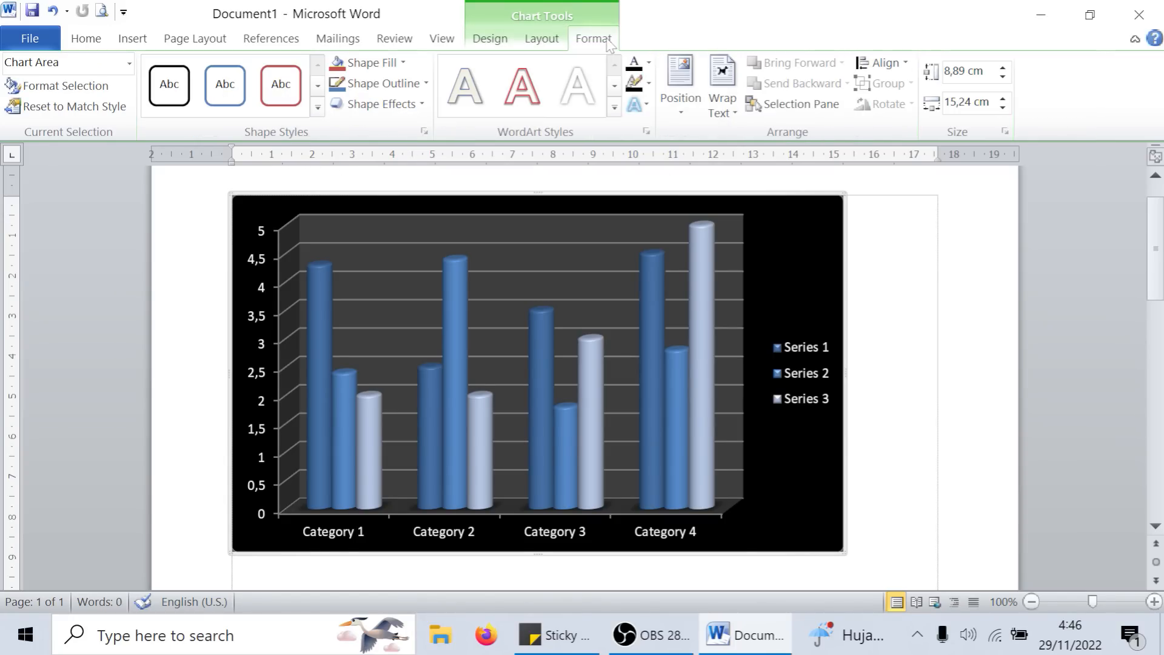
left_click(317, 107)
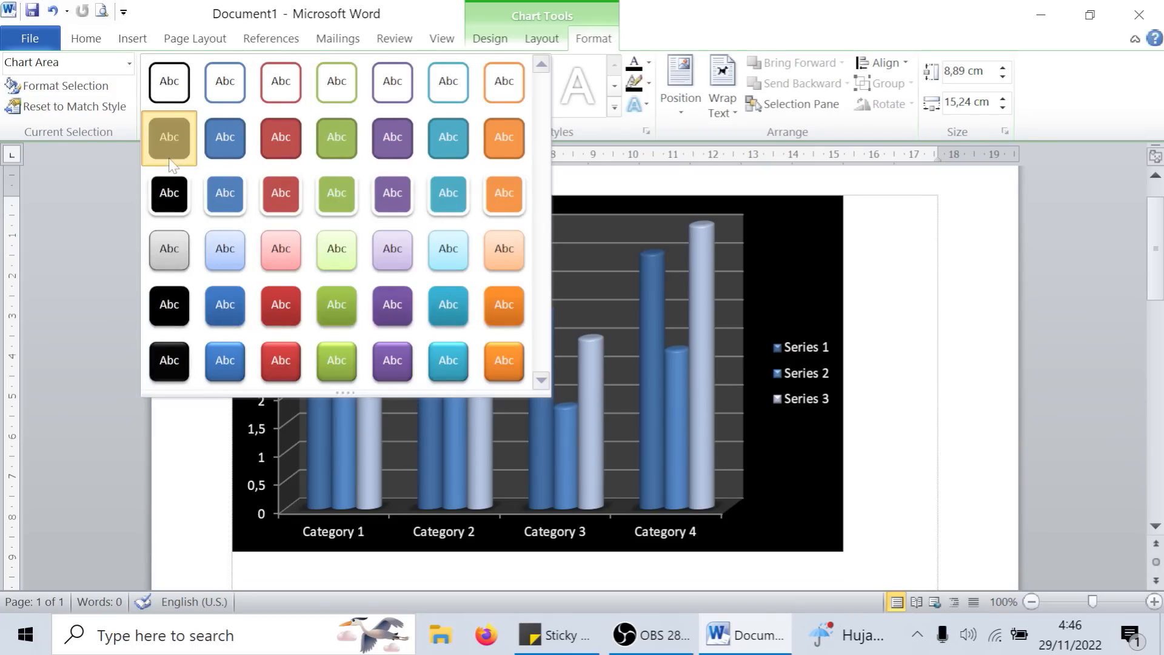
left_click(164, 132)
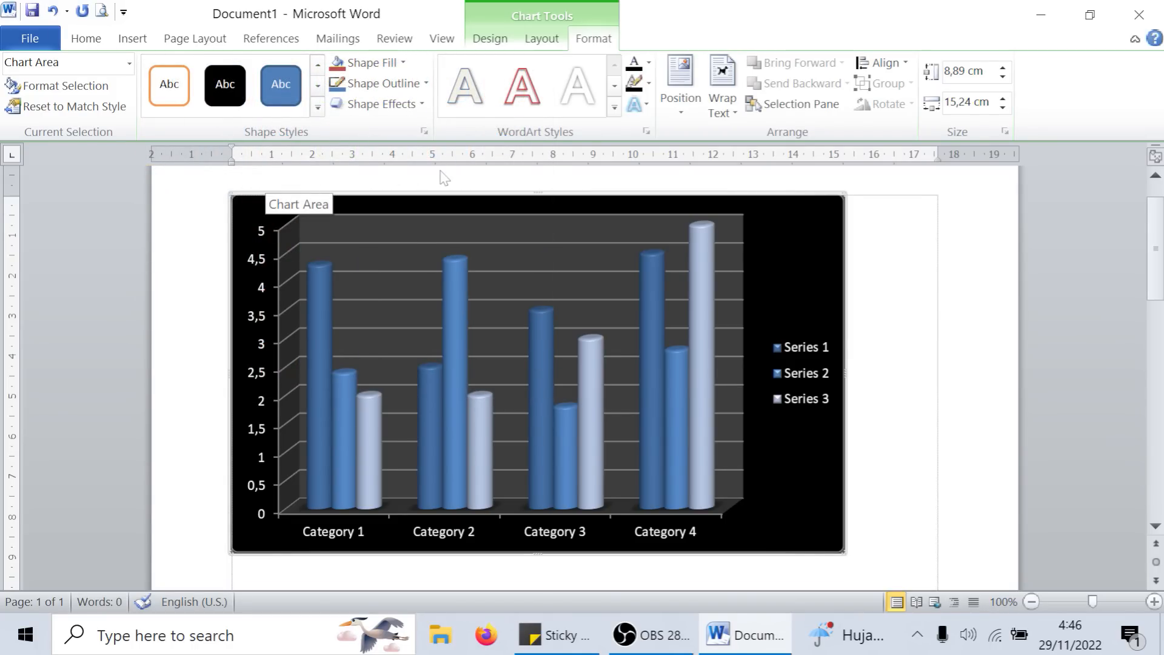
left_click(886, 335)
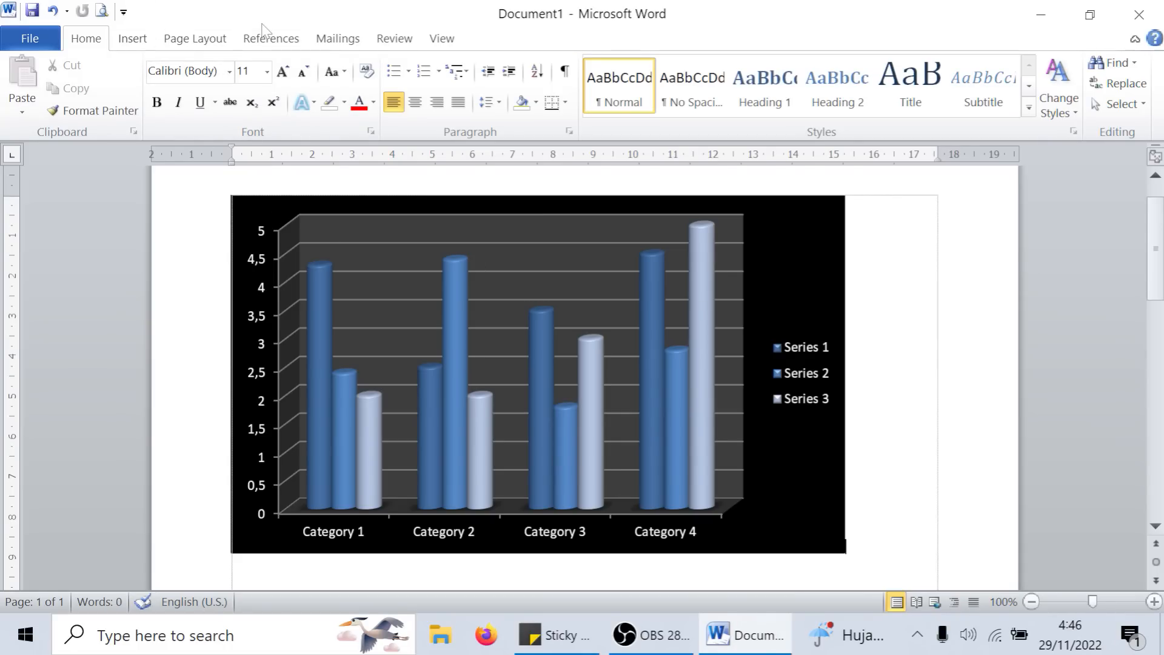
- Delete the cylinder chart from the page
left_click(692, 529)
left_click(703, 544)
key("Delete")
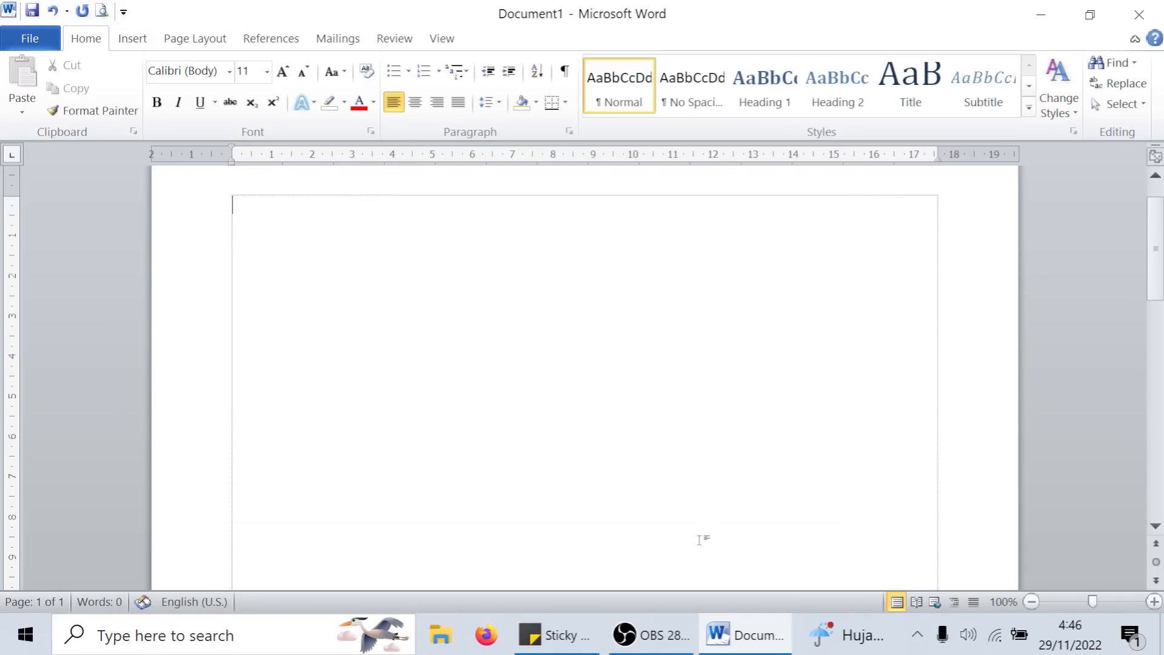
- Insert the picture file raisa_43 from the Pictures folder into the empty page
left_click(129, 38)
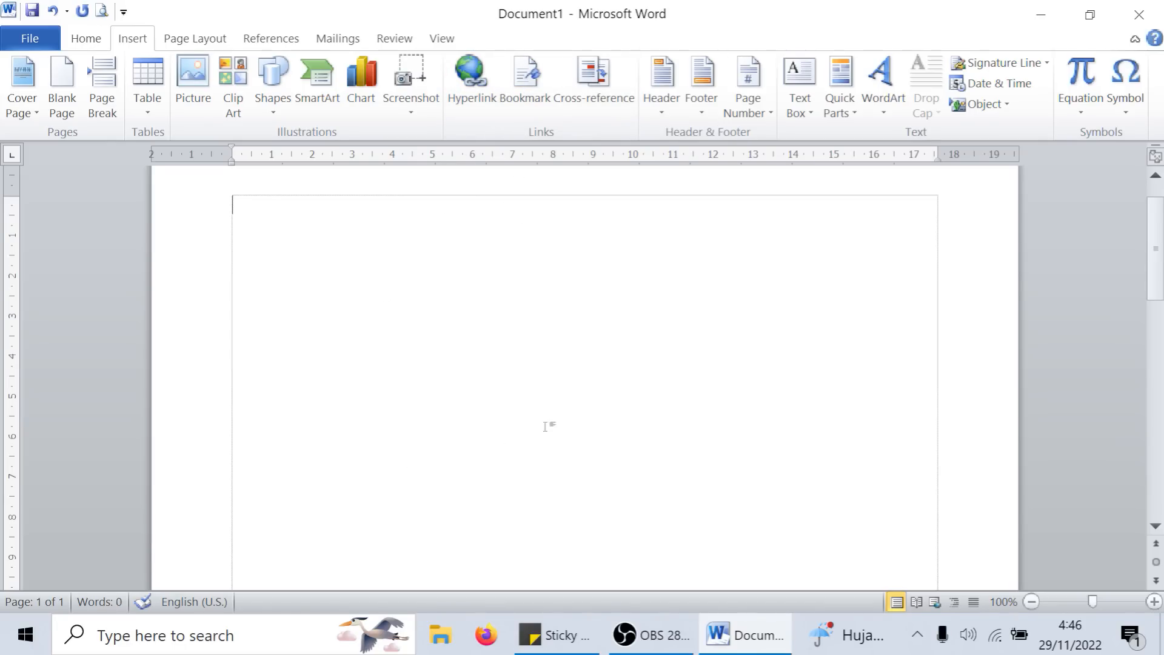
scroll(578, 337, "up", 1)
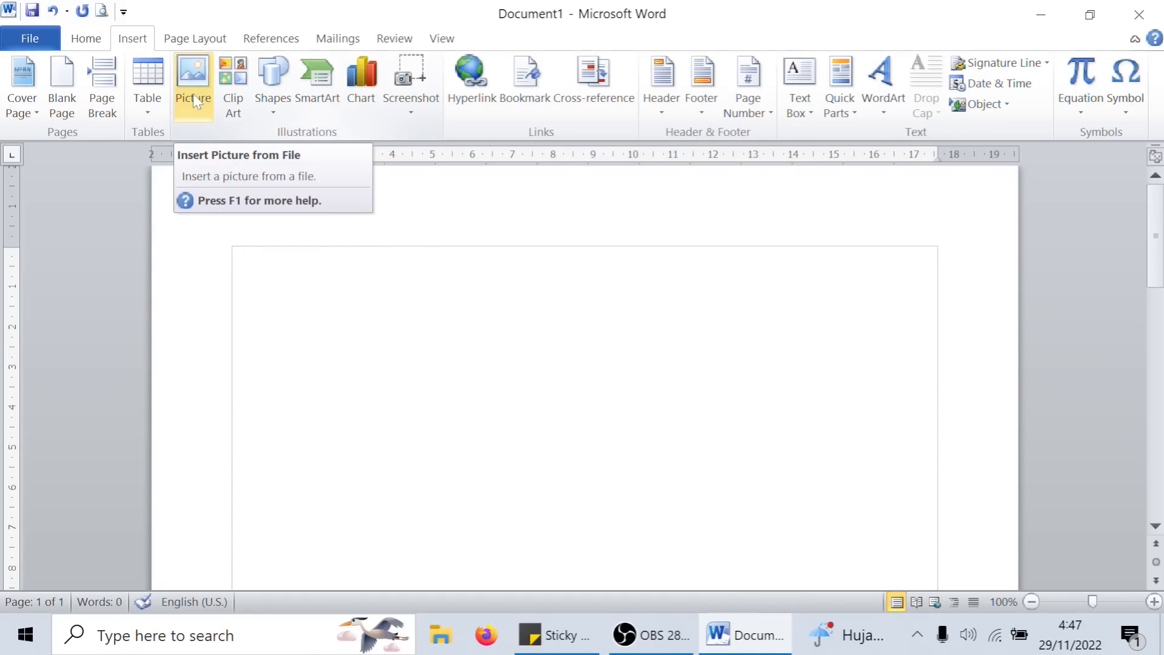
left_click(208, 92)
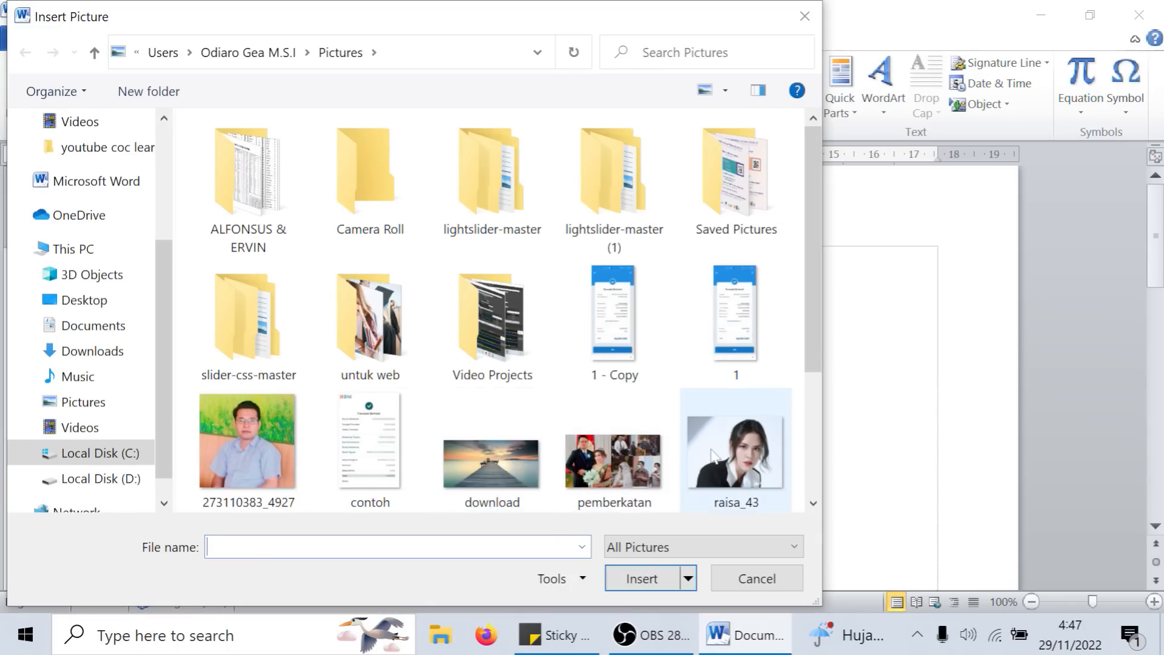
double_click(735, 452)
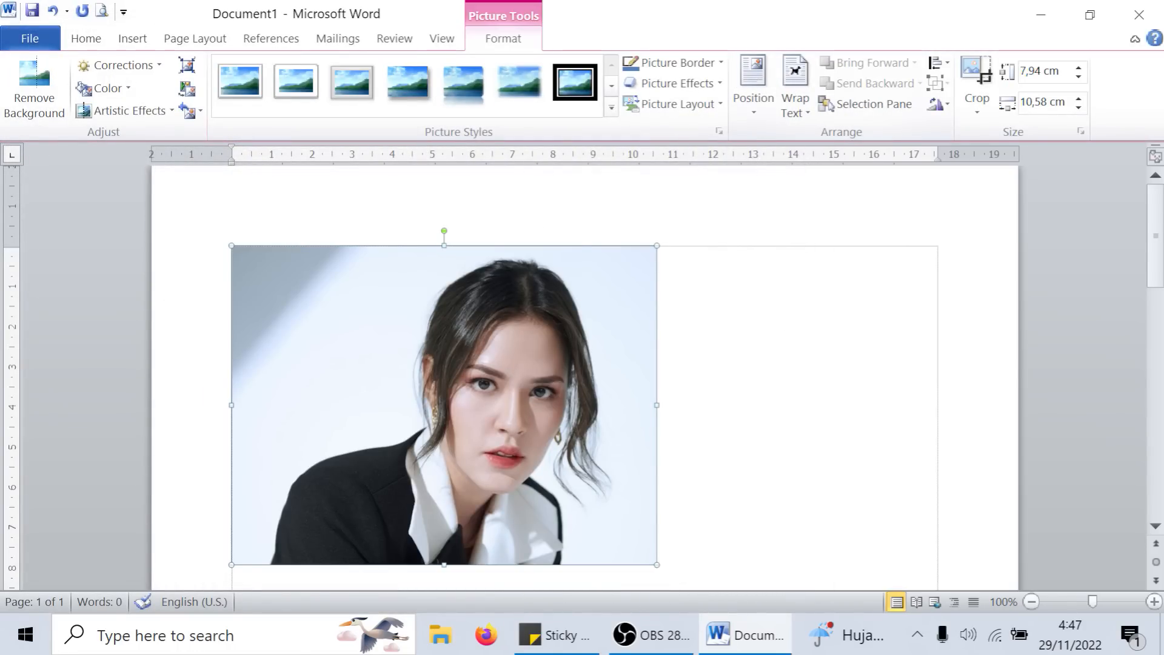
- Set the portrait's text wrapping to In Front of Text so it can be moved freely
left_click_drag(521, 305, 591, 340)
left_click_drag(468, 340, 684, 353)
double_click(505, 44)
left_click(504, 44)
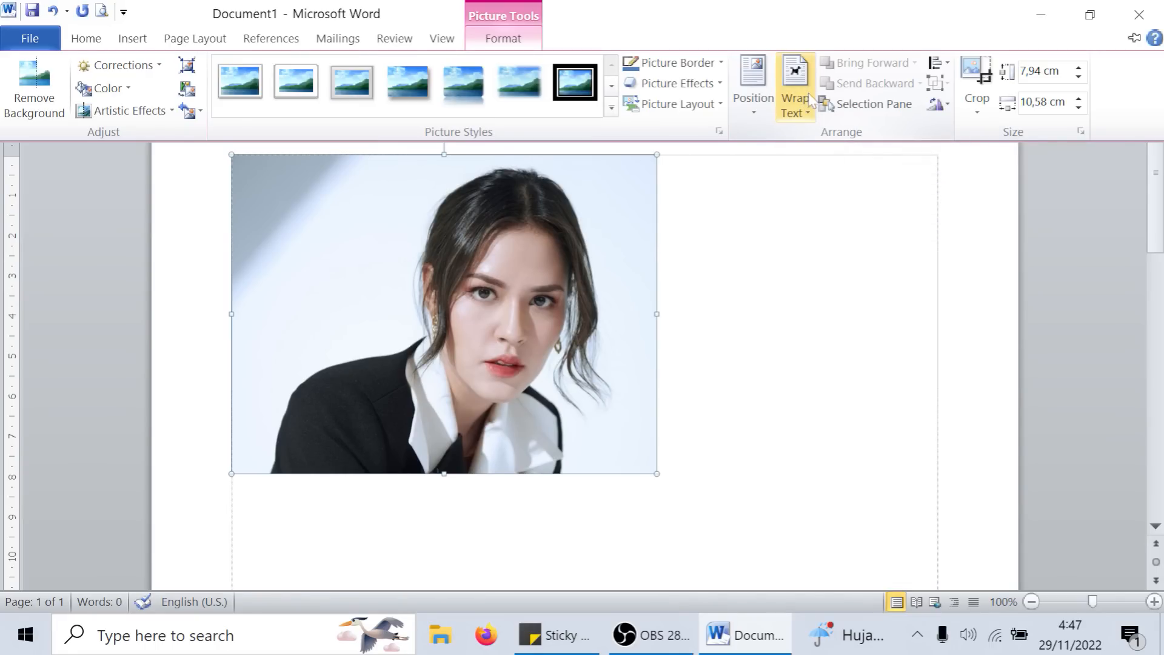
left_click(798, 117)
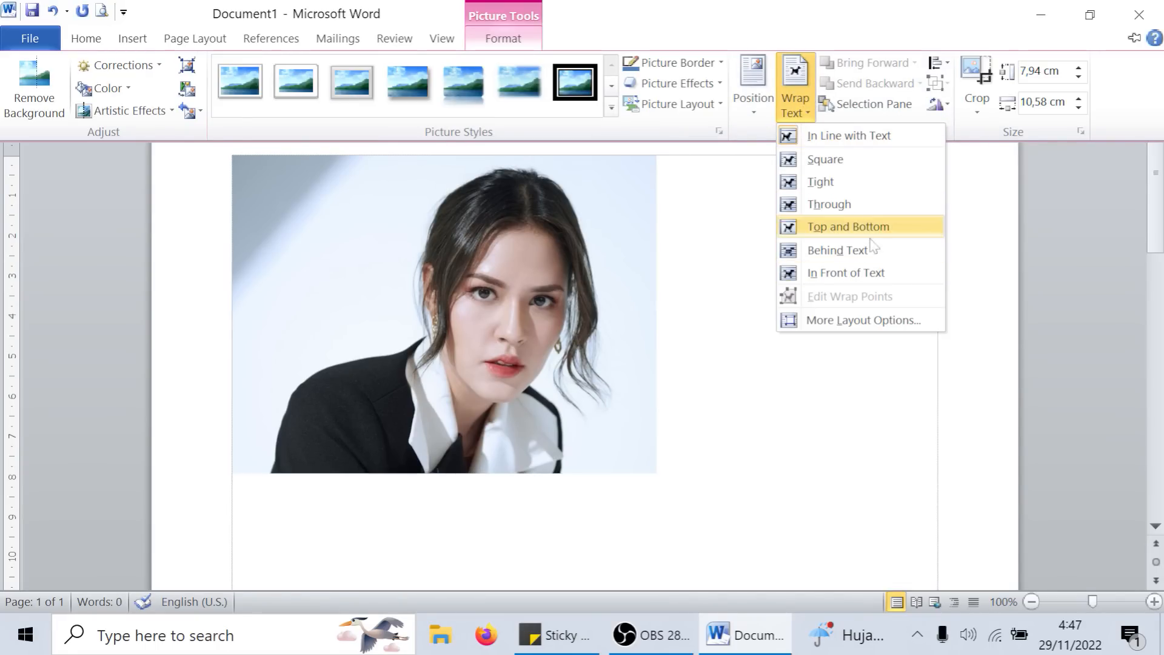
left_click(848, 274)
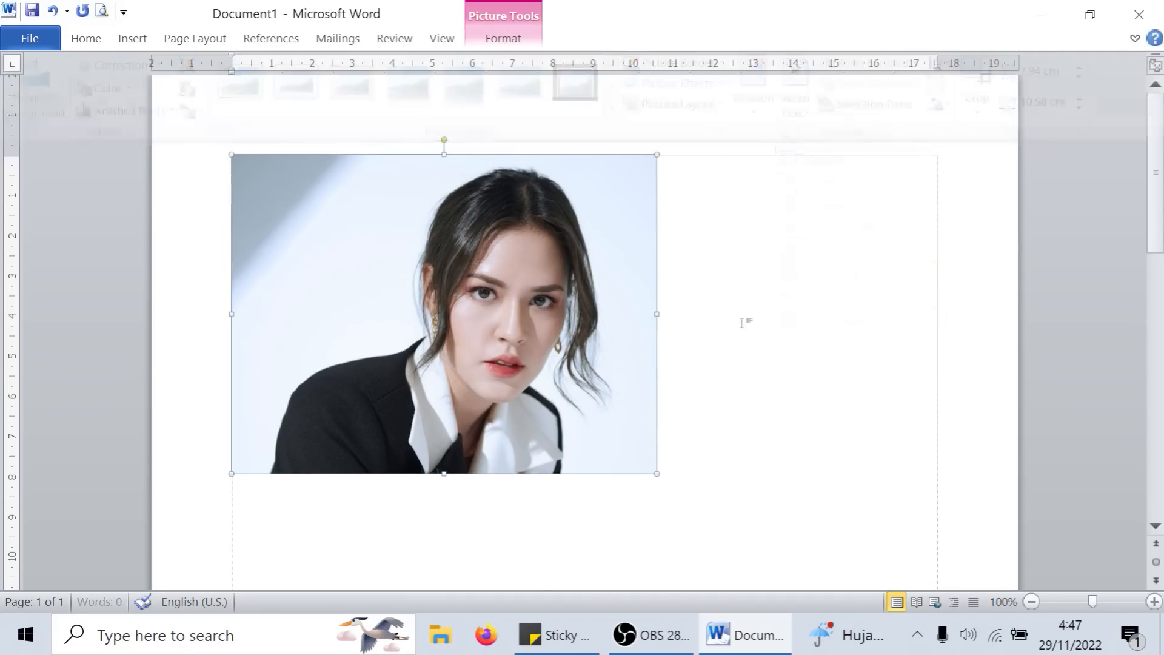
- Shrink the portrait to about 6.5 cm wide and place it in the upper-right corner inside the page margins
left_click_drag(419, 273, 799, 244)
left_click_drag(900, 296, 712, 303)
left_click_drag(850, 453, 688, 332)
left_click_drag(592, 233, 824, 260)
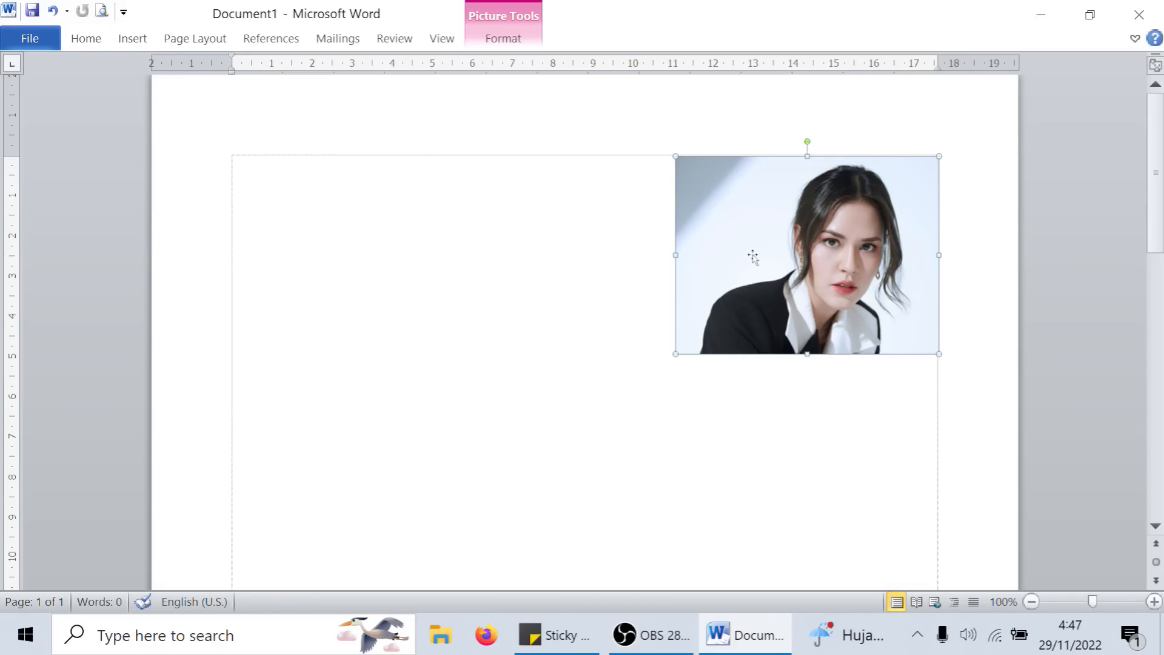
- Delete the shrunken portrait and insert the picture raisa_43 again at its original size
key("Delete")
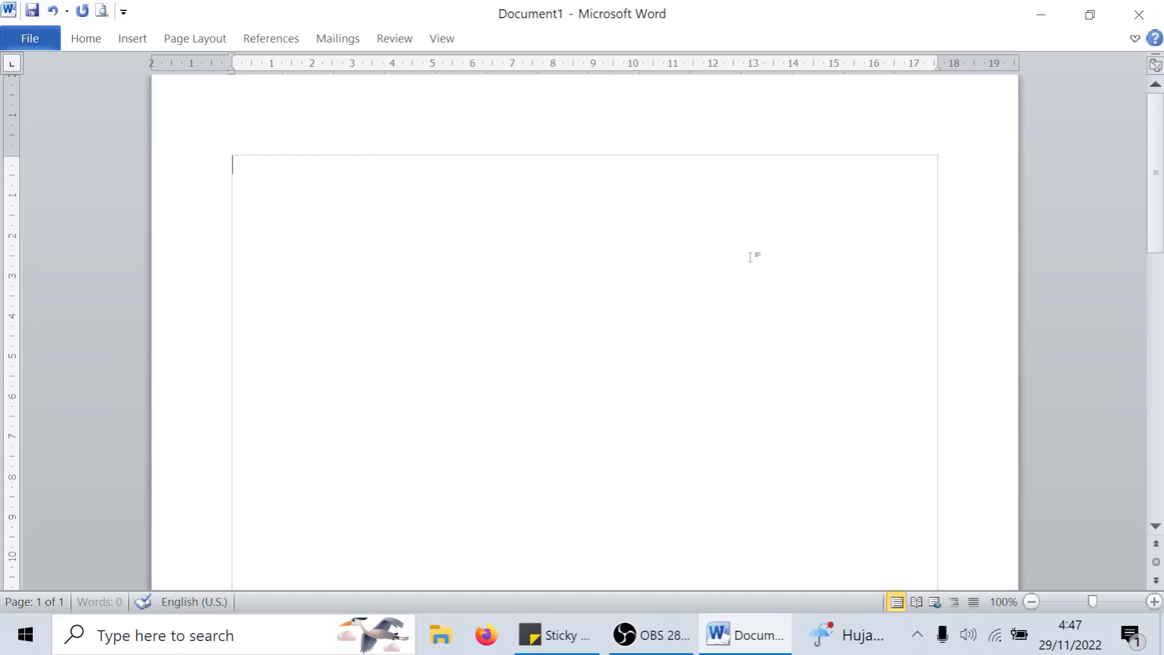
double_click(135, 38)
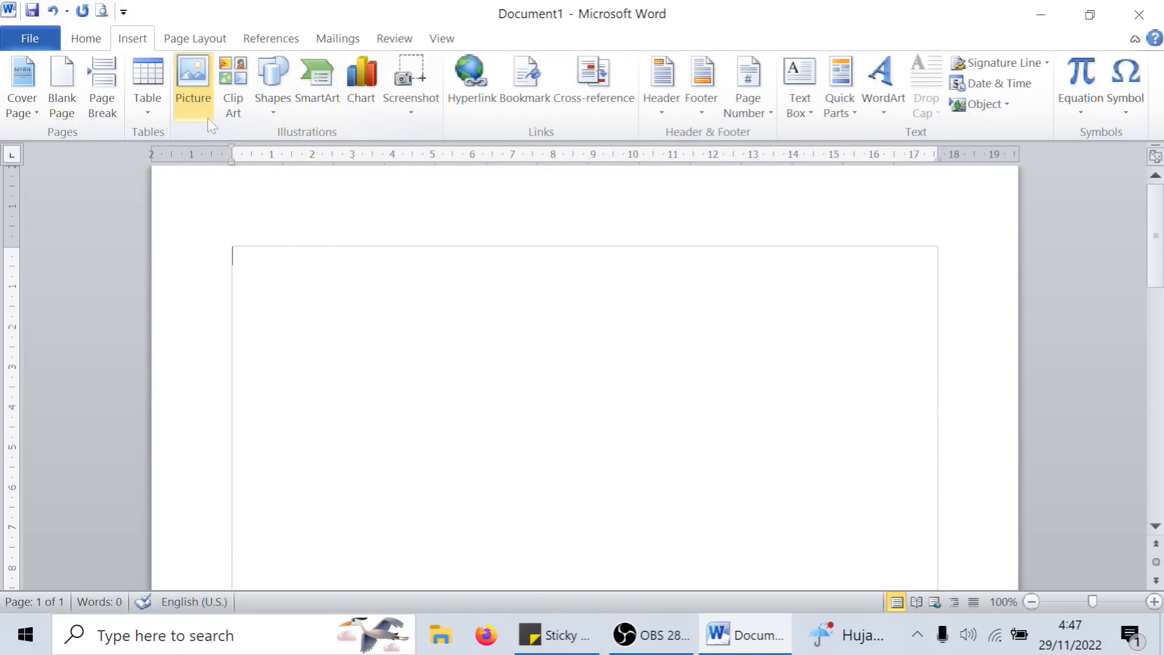
left_click(202, 96)
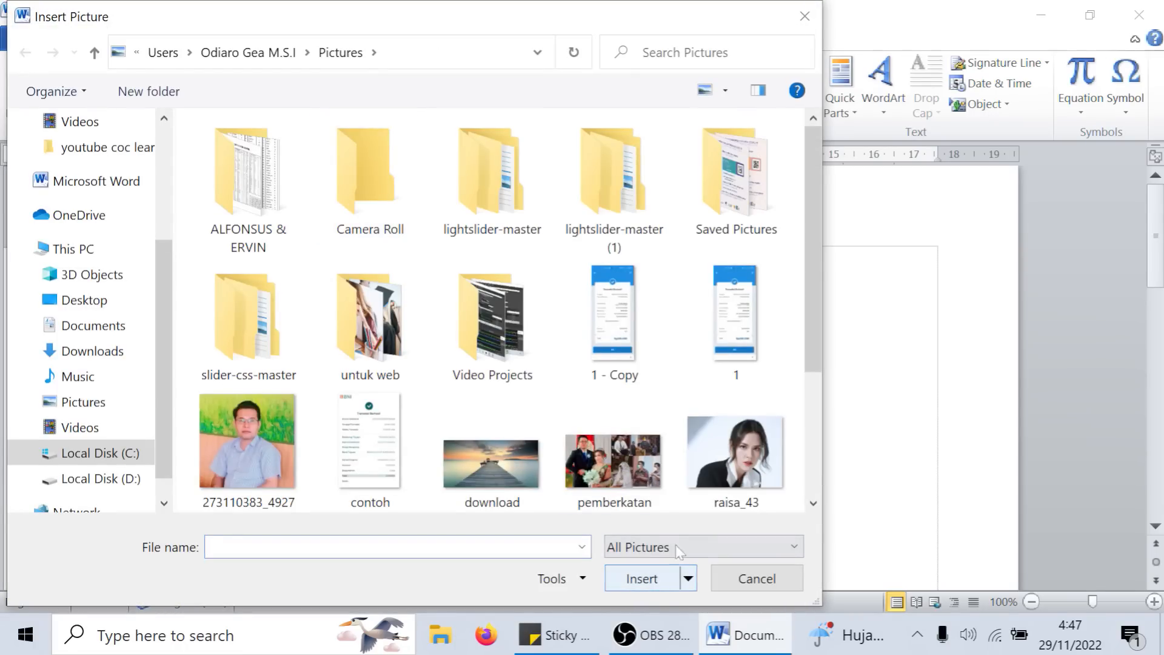
left_click(734, 452)
left_click(642, 578)
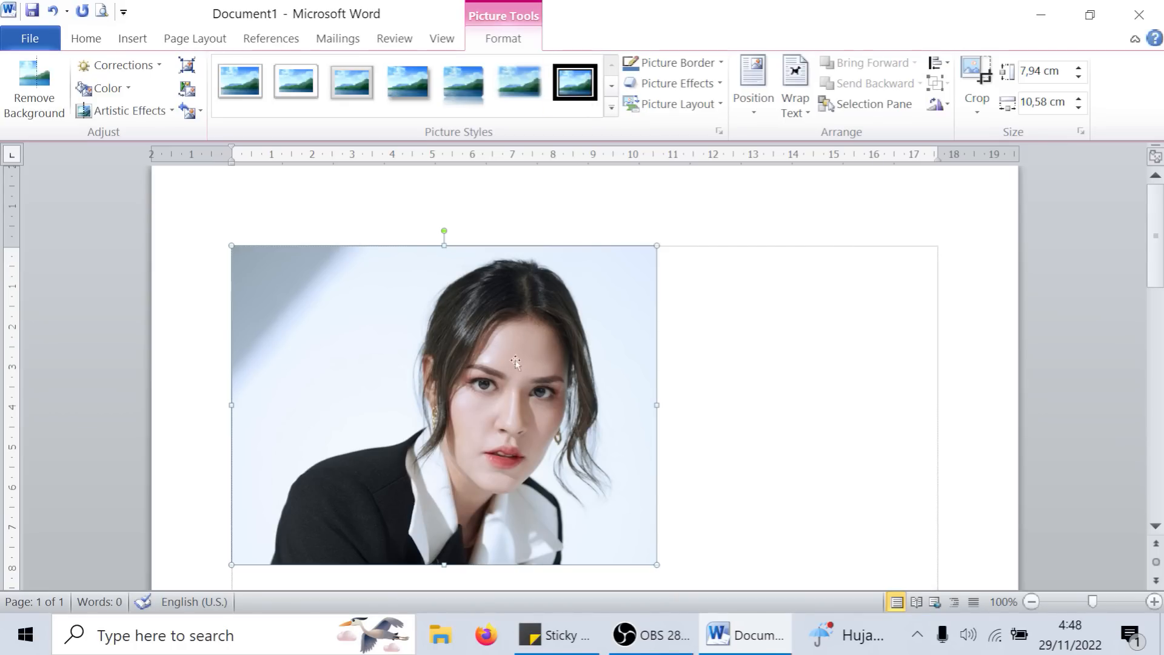
- Wrap the newly inserted portrait In Front of Text and move it to the right side of the page
left_click_drag(509, 367, 380, 358)
left_click(795, 99)
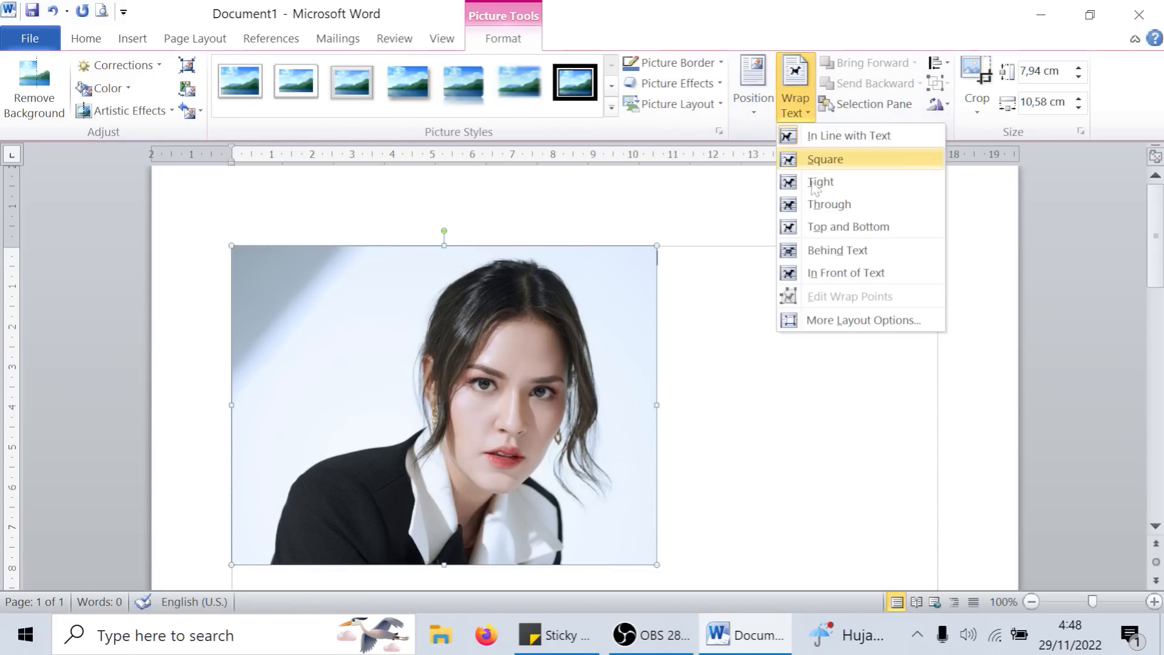
left_click(849, 272)
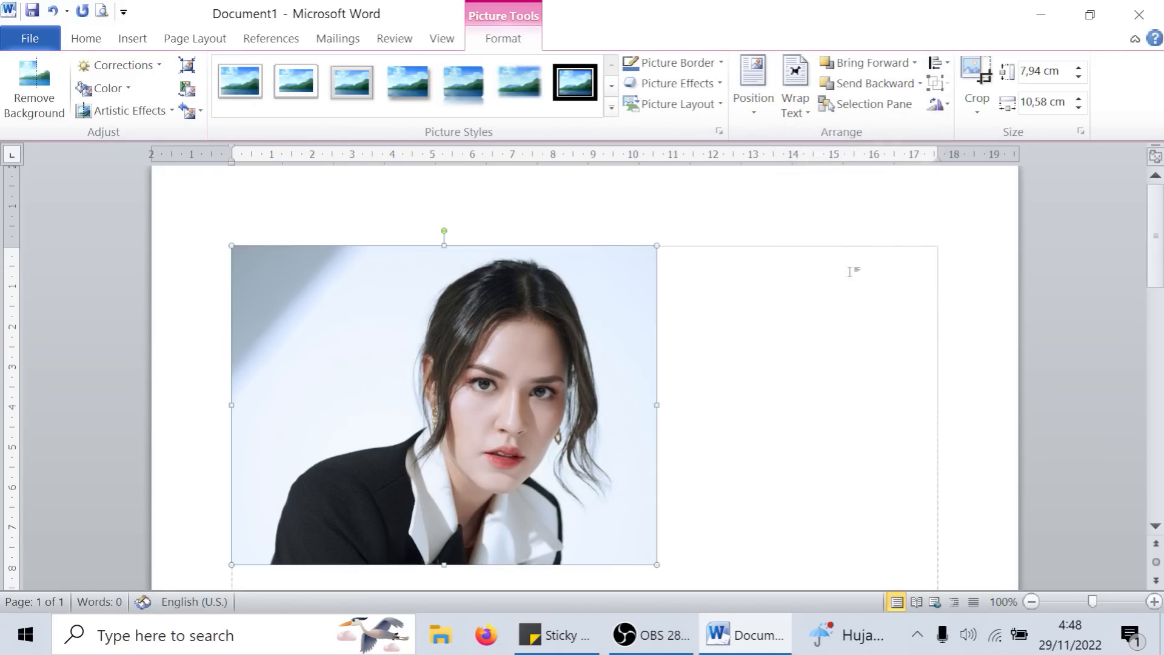
left_click_drag(477, 345, 762, 318)
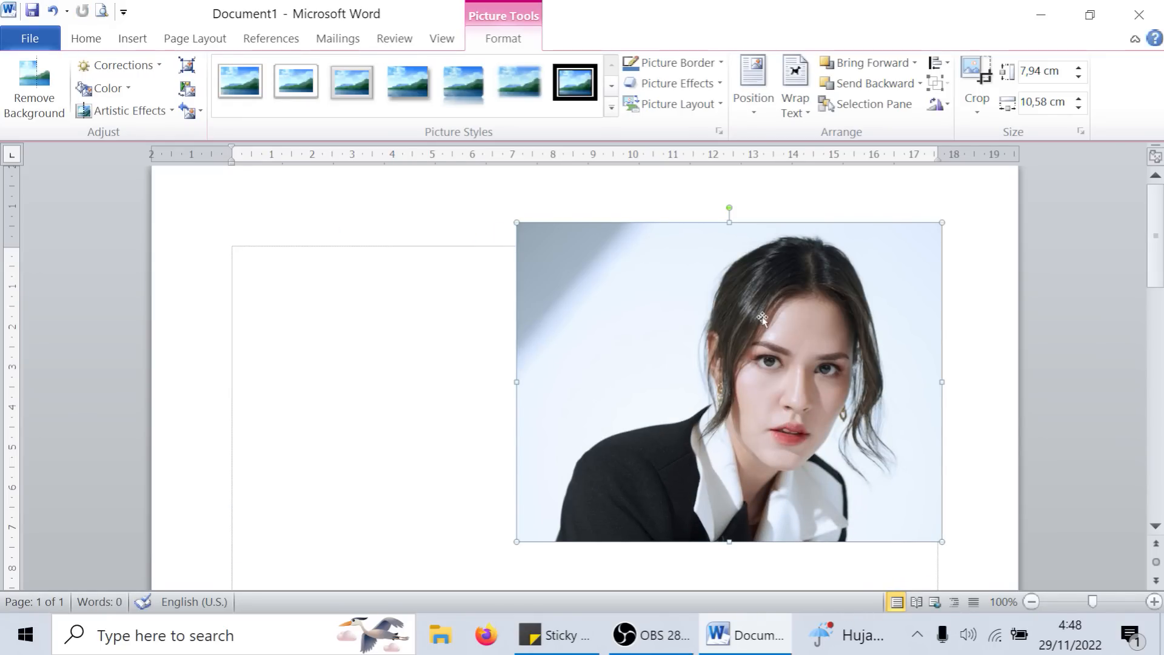
- Delete the full-size portrait from the right side of the page
key("Delete")
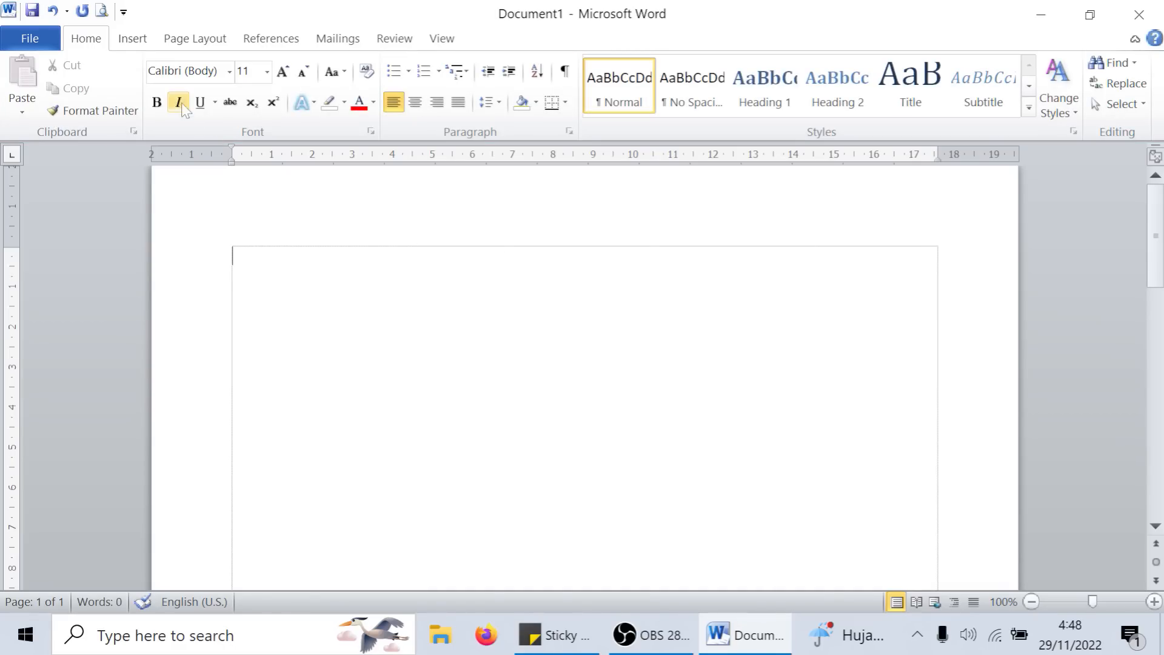
left_click(132, 38)
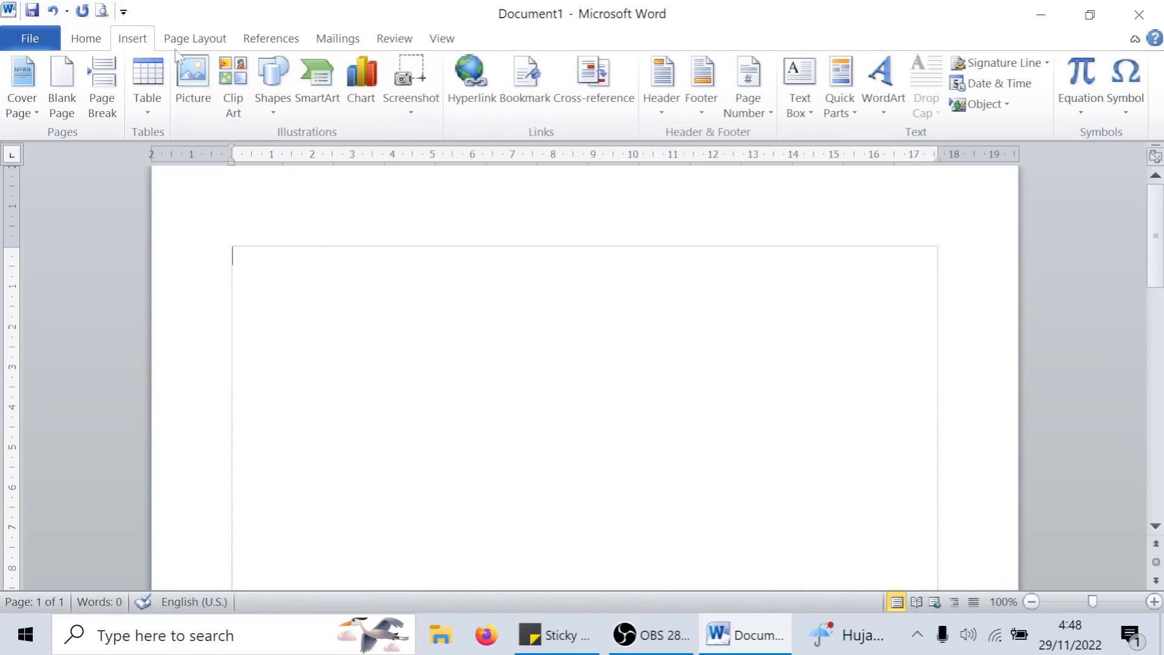
- Open the recent document "bahan praktek word" and look through its opening text, returning to the first page
left_click(31, 27)
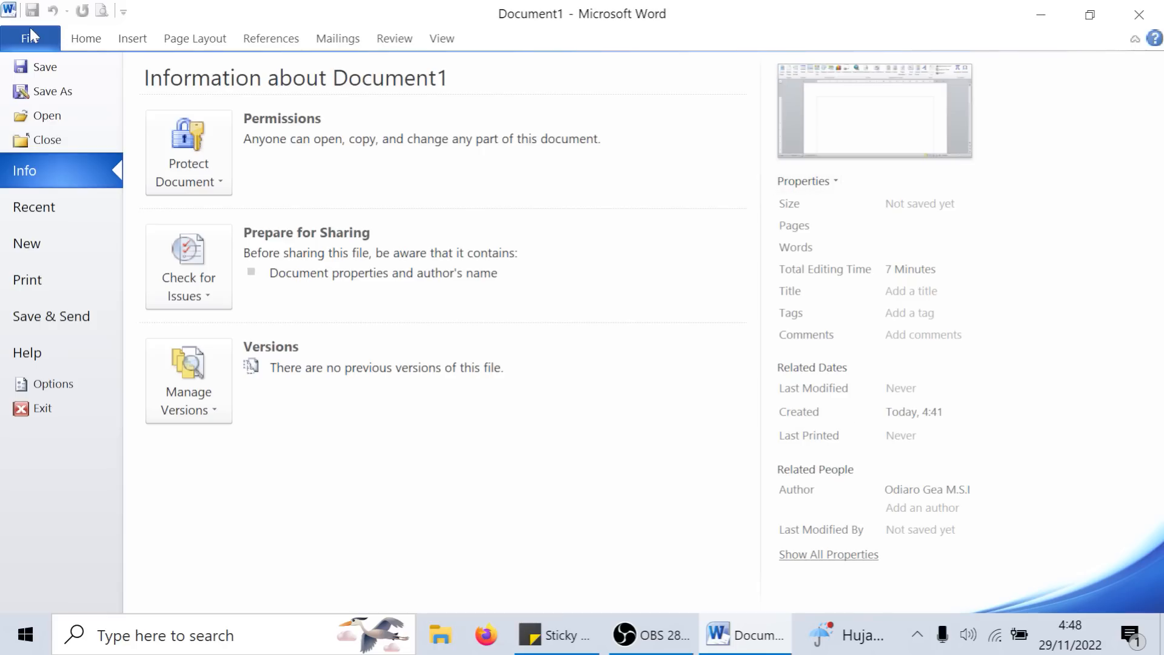
left_click(85, 40)
left_click(47, 41)
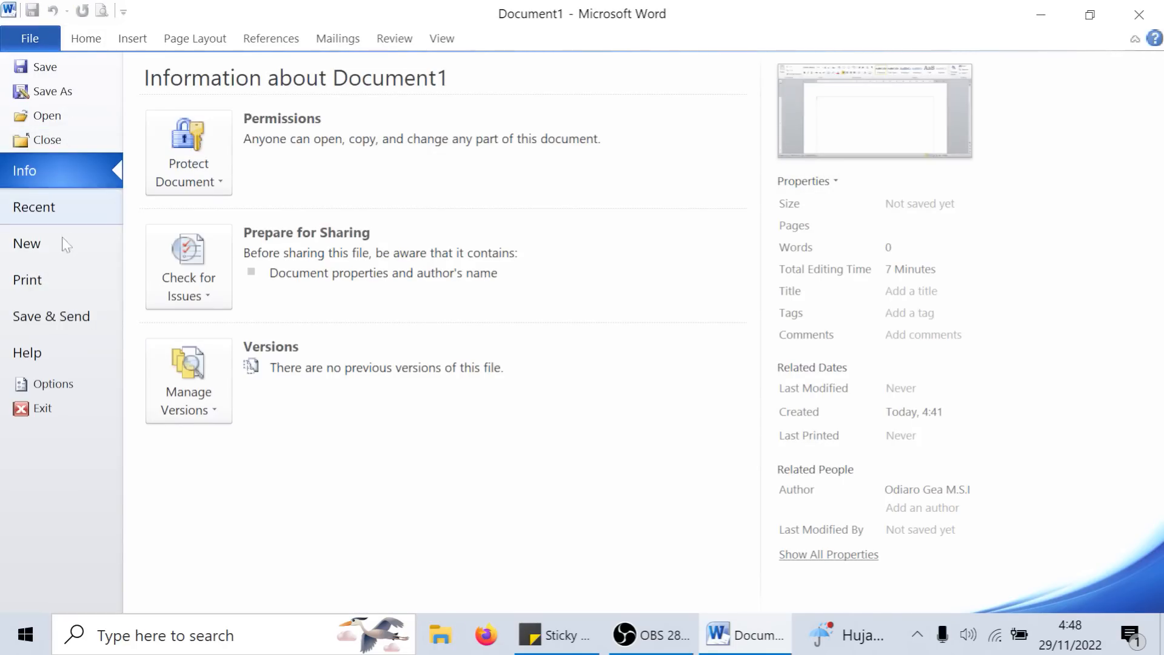
left_click(74, 200)
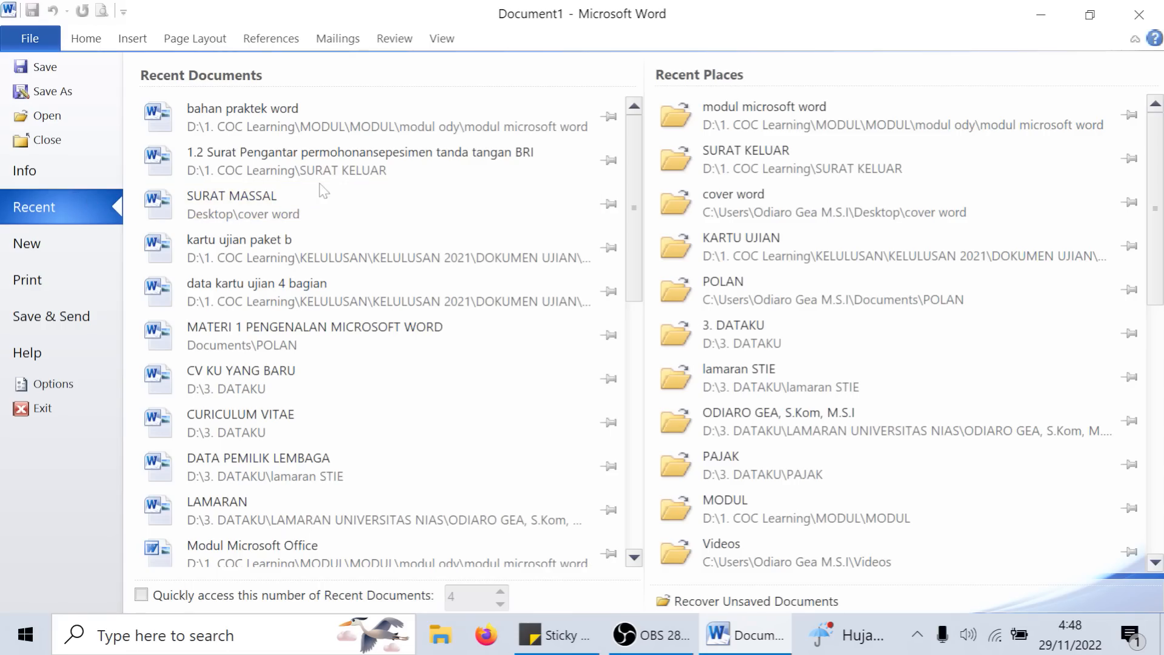
left_click(333, 115)
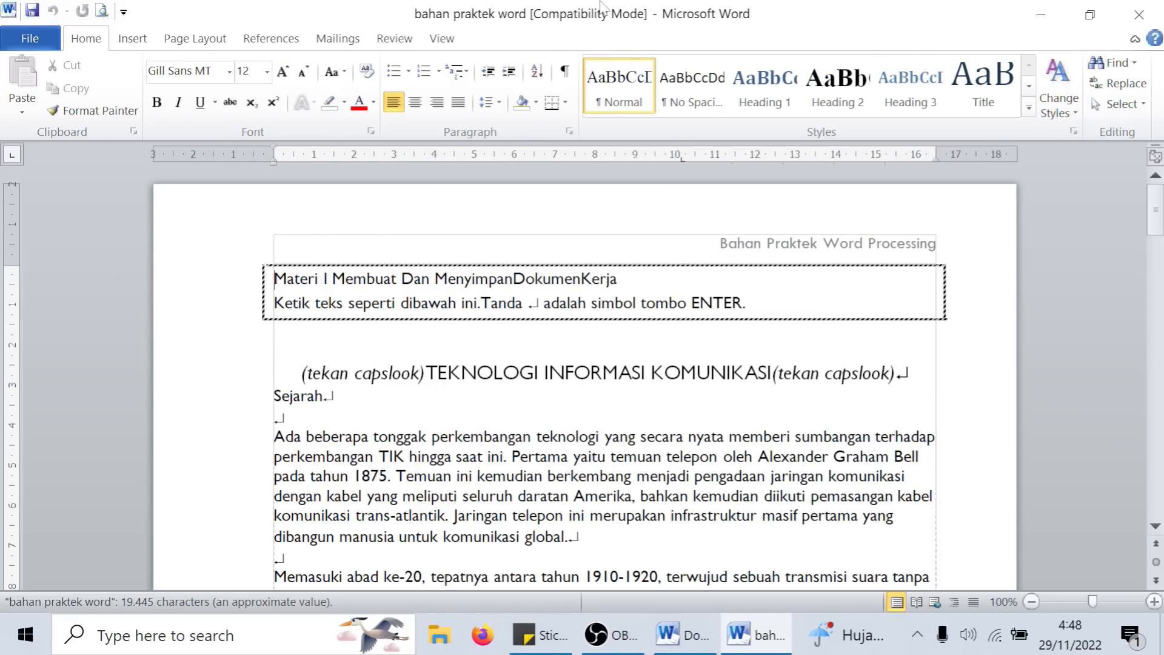
scroll(1084, 443, "down", 15)
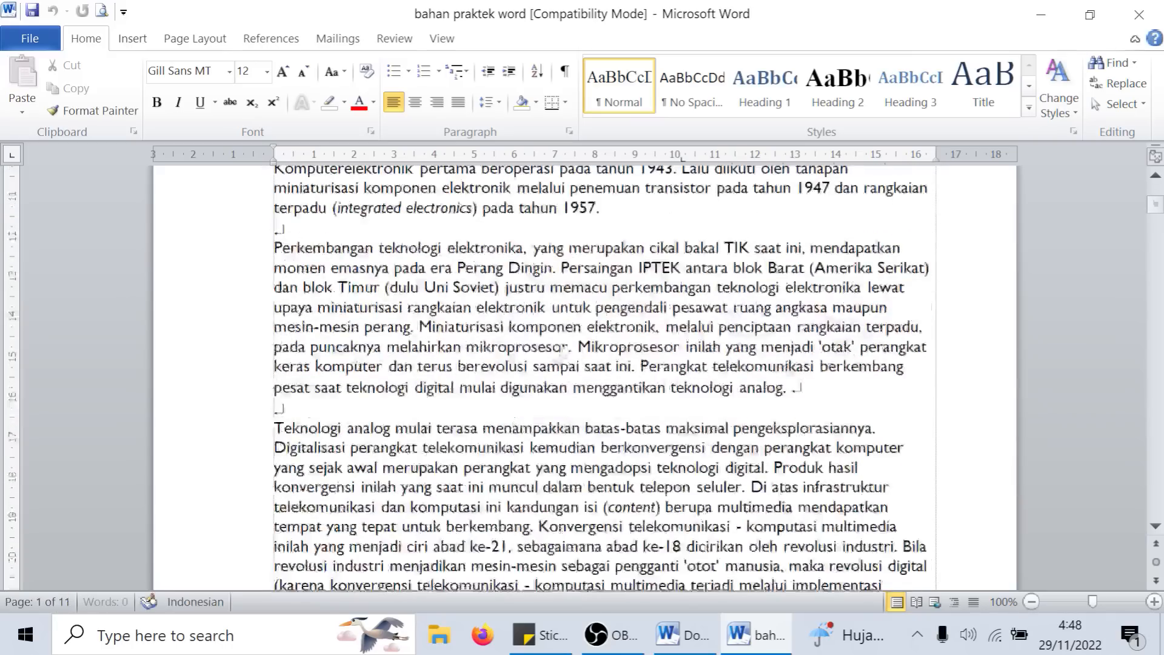
mouse_move(1156, 208)
left_mouse_down()
mouse_move(1158, 191)
mouse_move(1160, 521)
mouse_move(1160, 193)
left_mouse_up()
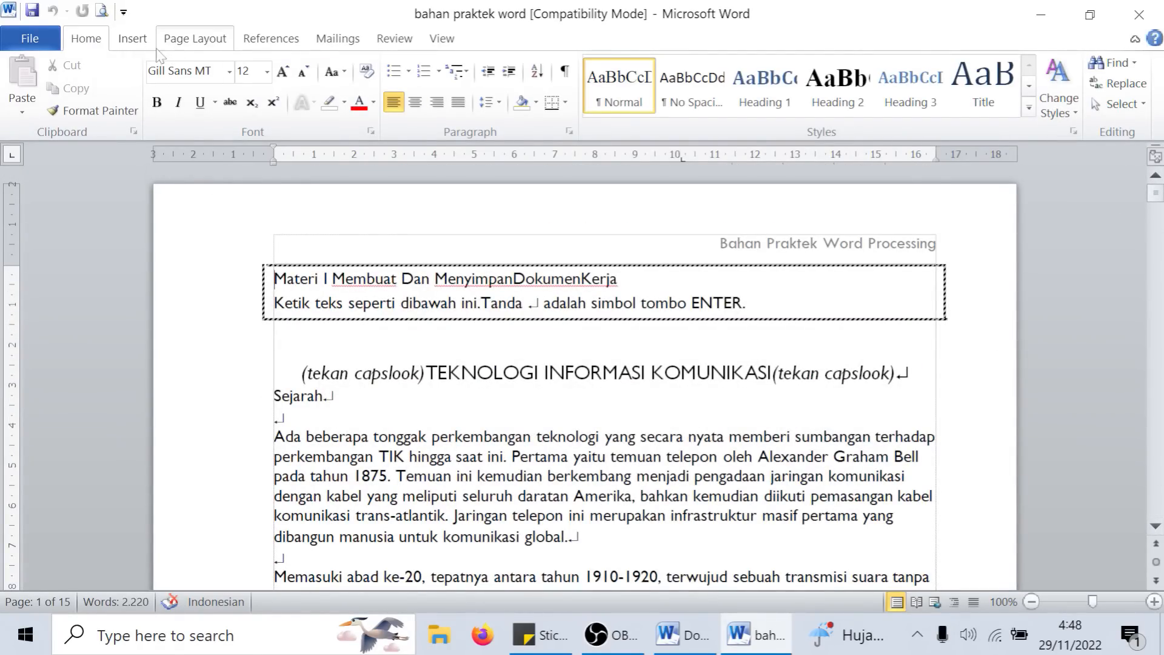
- Look through the built-in cover page designs, from Alphabet down to Transcend
left_click(123, 42)
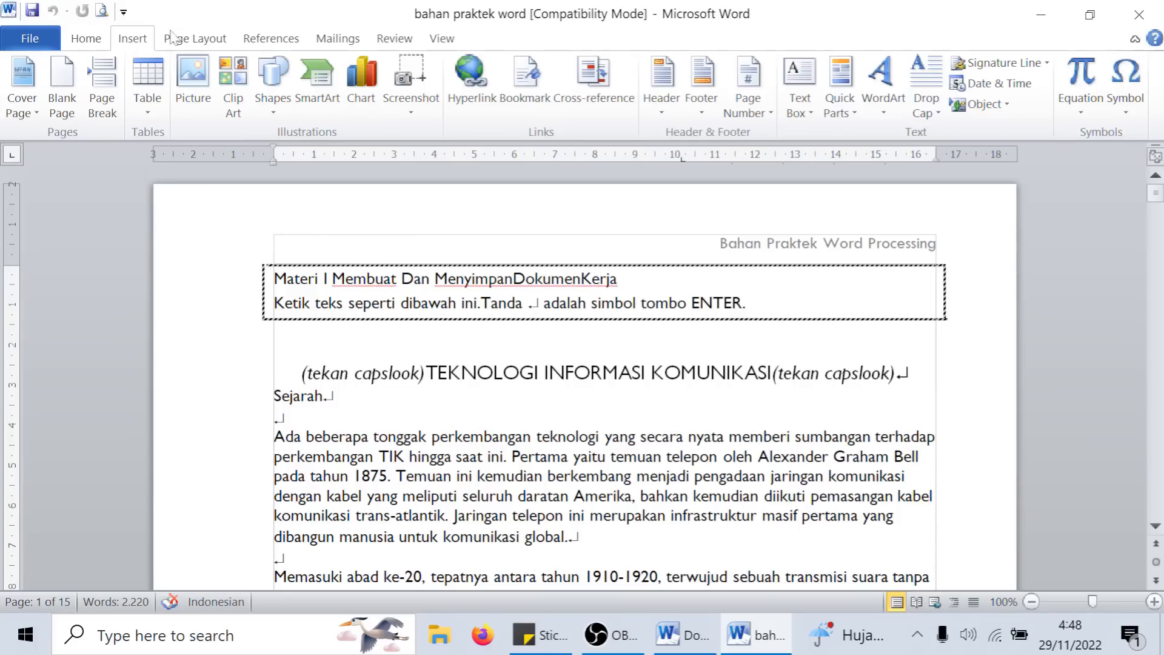
left_click(35, 108)
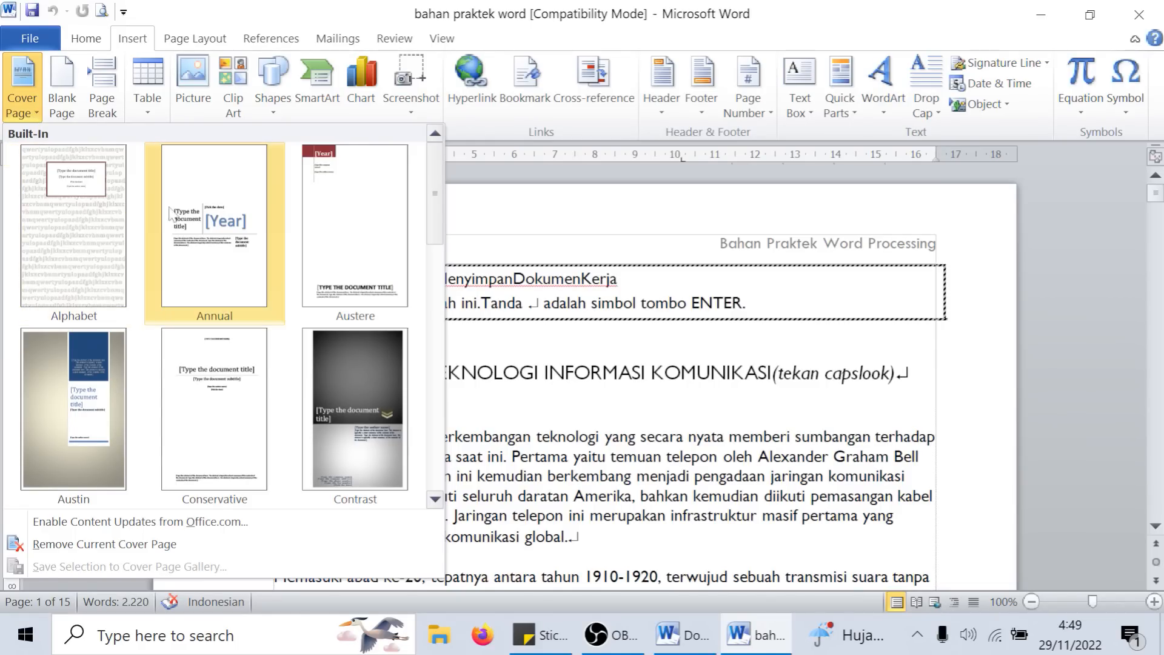
left_click(920, 312)
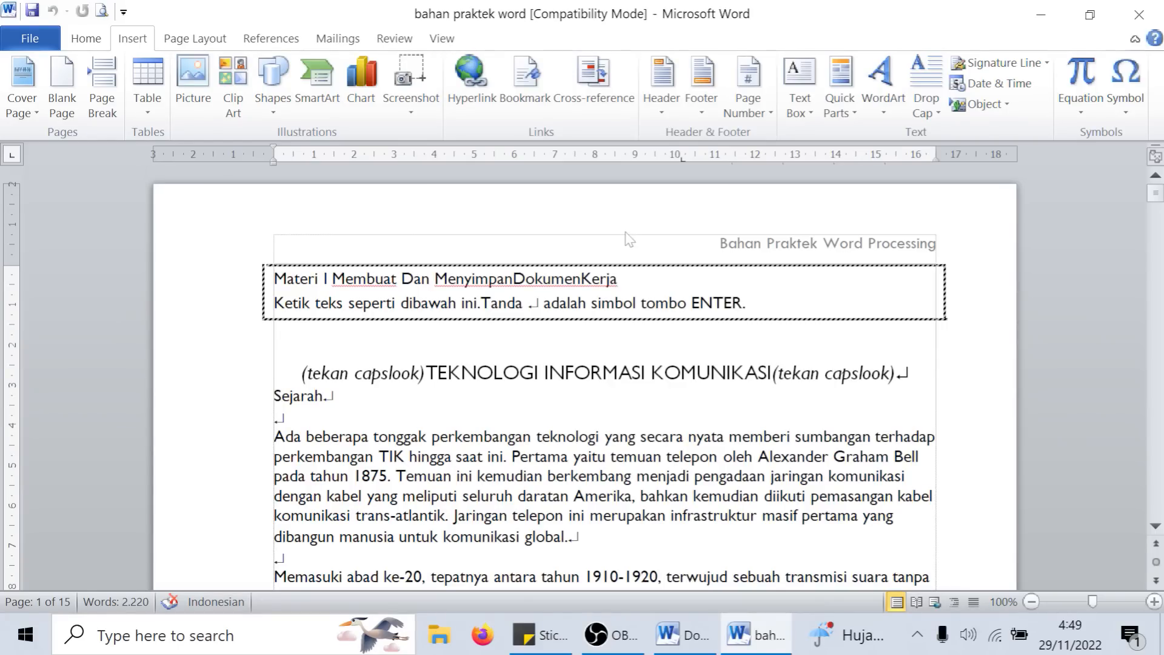
left_click(38, 107)
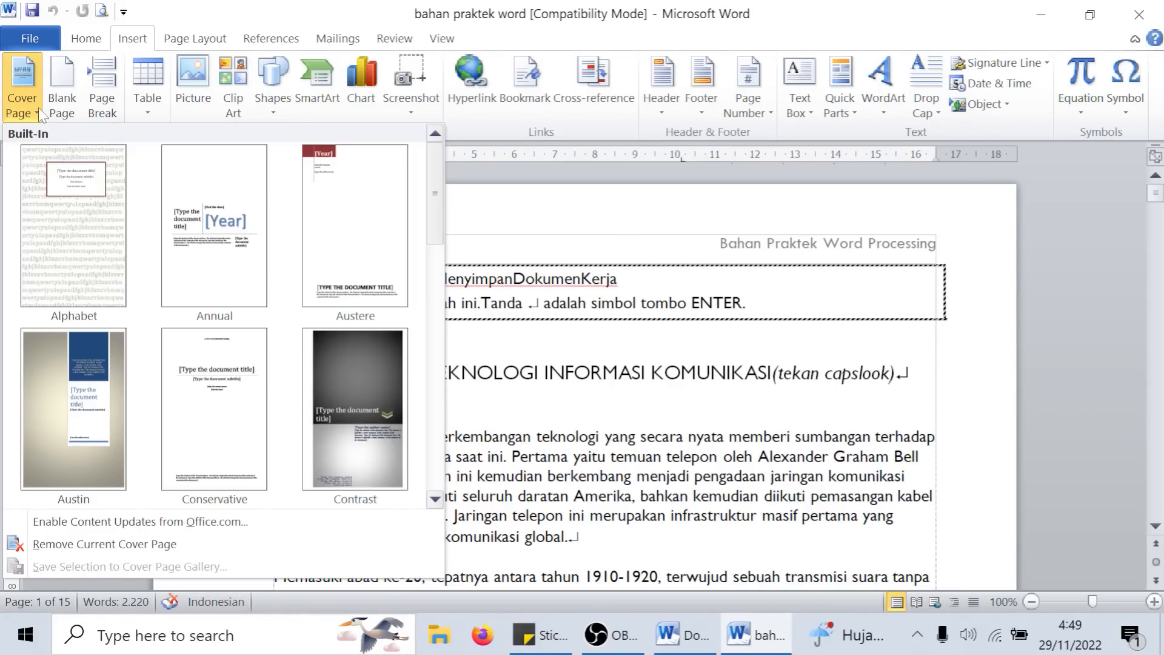
scroll(307, 247, "down", 3)
scroll(278, 280, "up", 3)
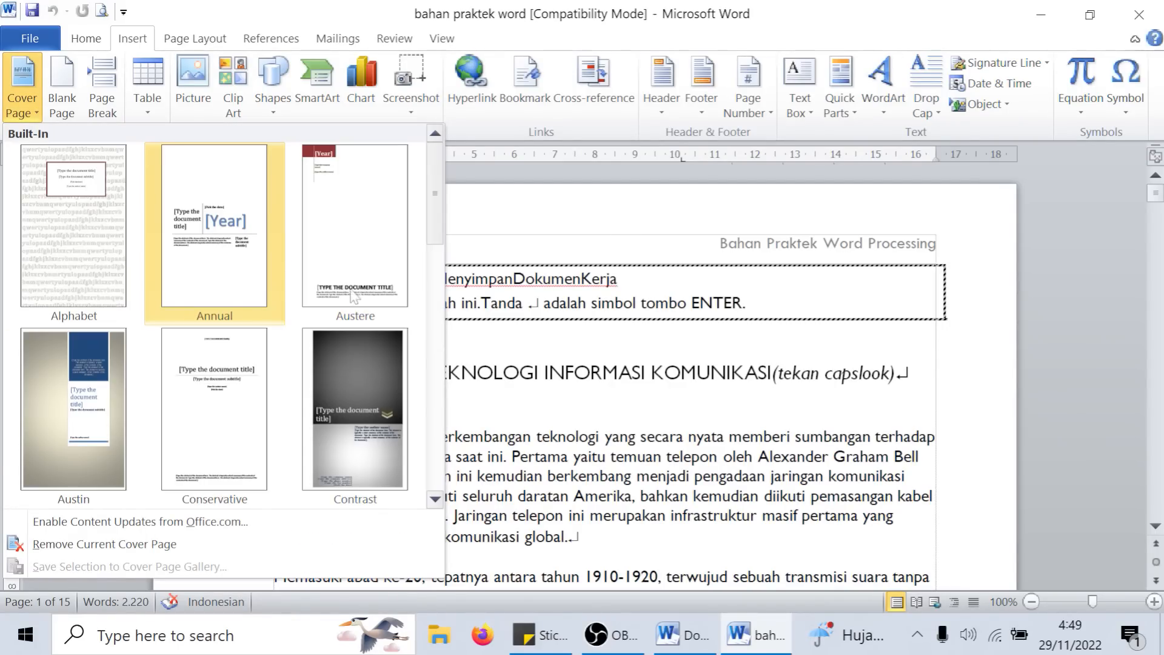
left_click_drag(430, 208, 428, 277)
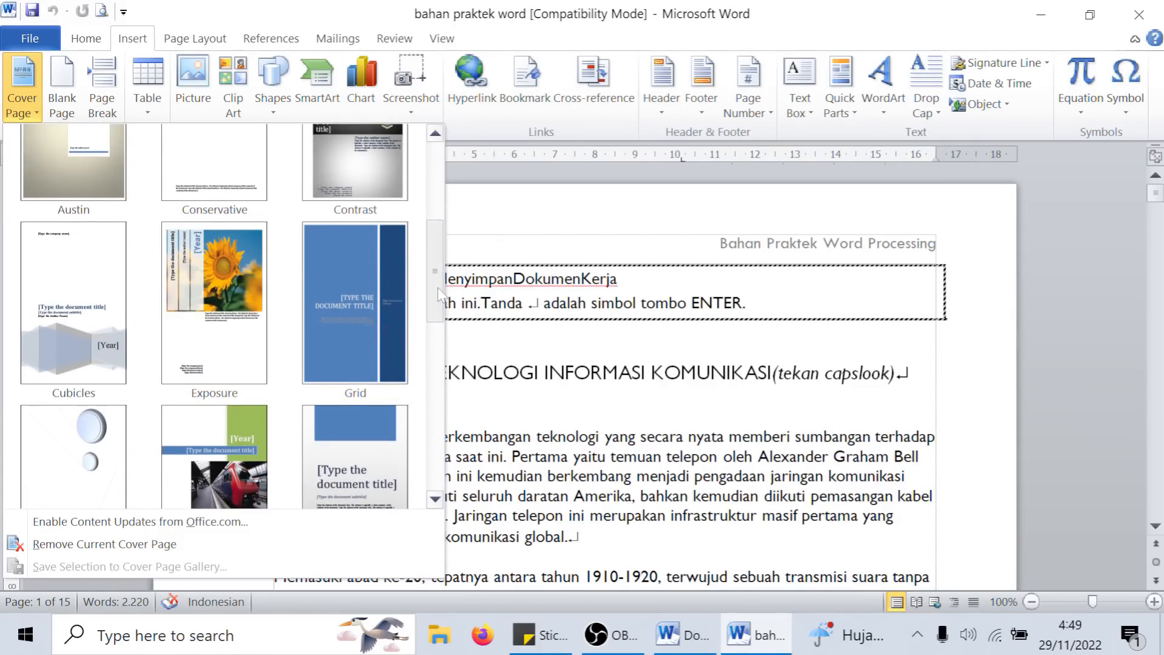
left_click_drag(439, 295, 437, 193)
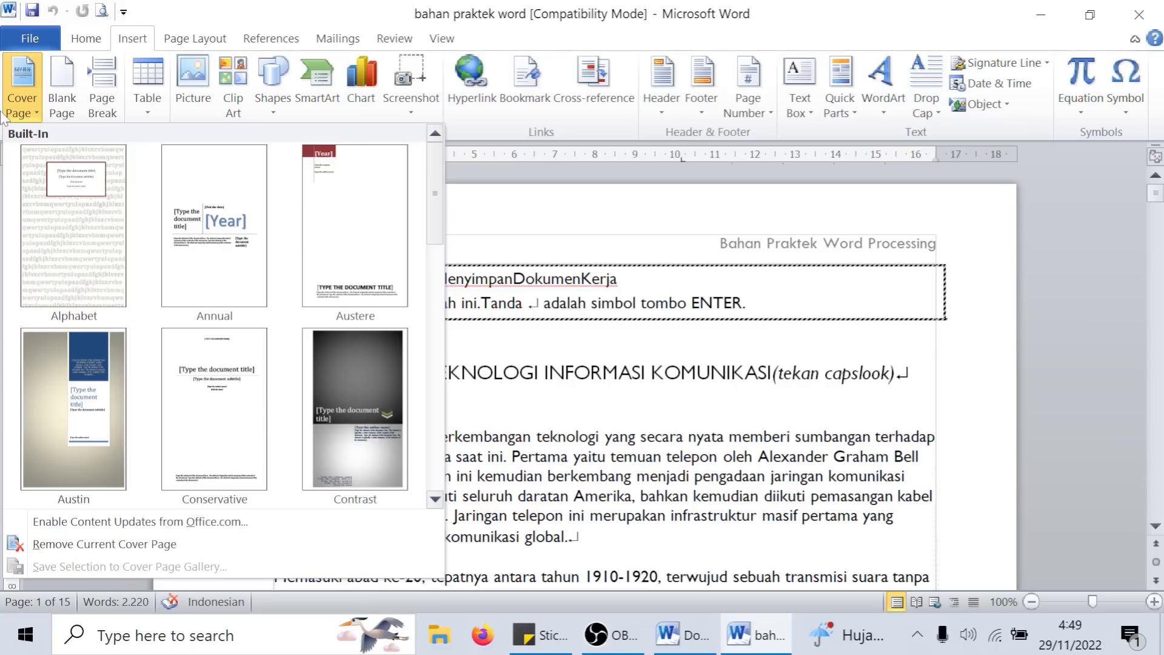
left_click_drag(440, 180, 456, 155)
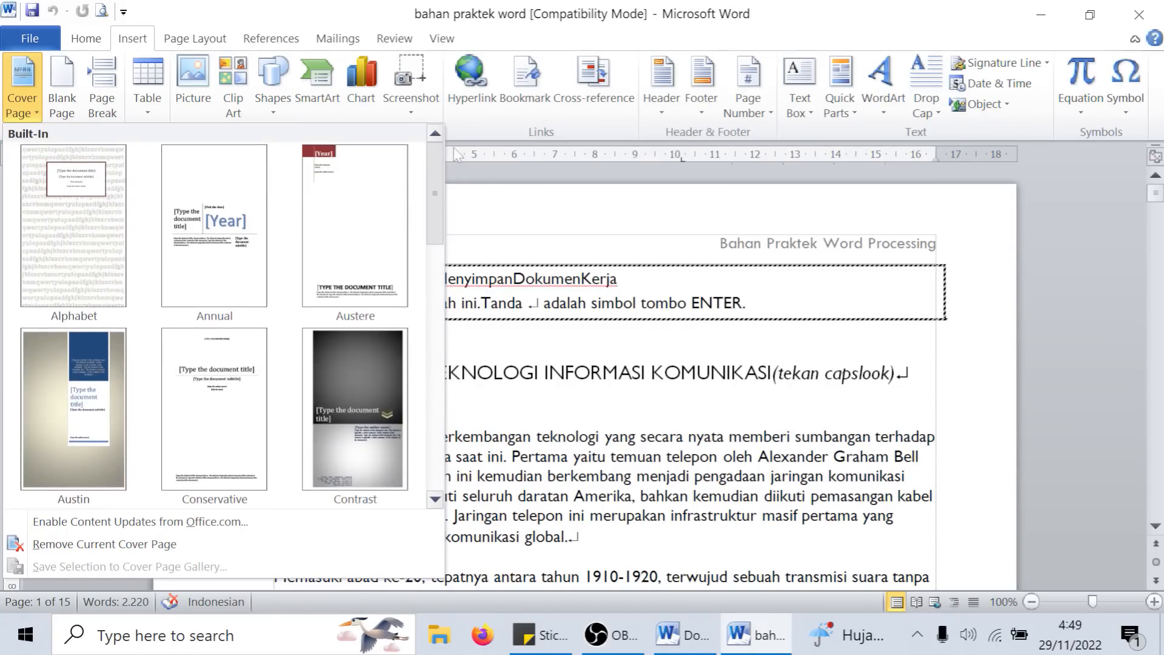
scroll(200, 297, "down", 5)
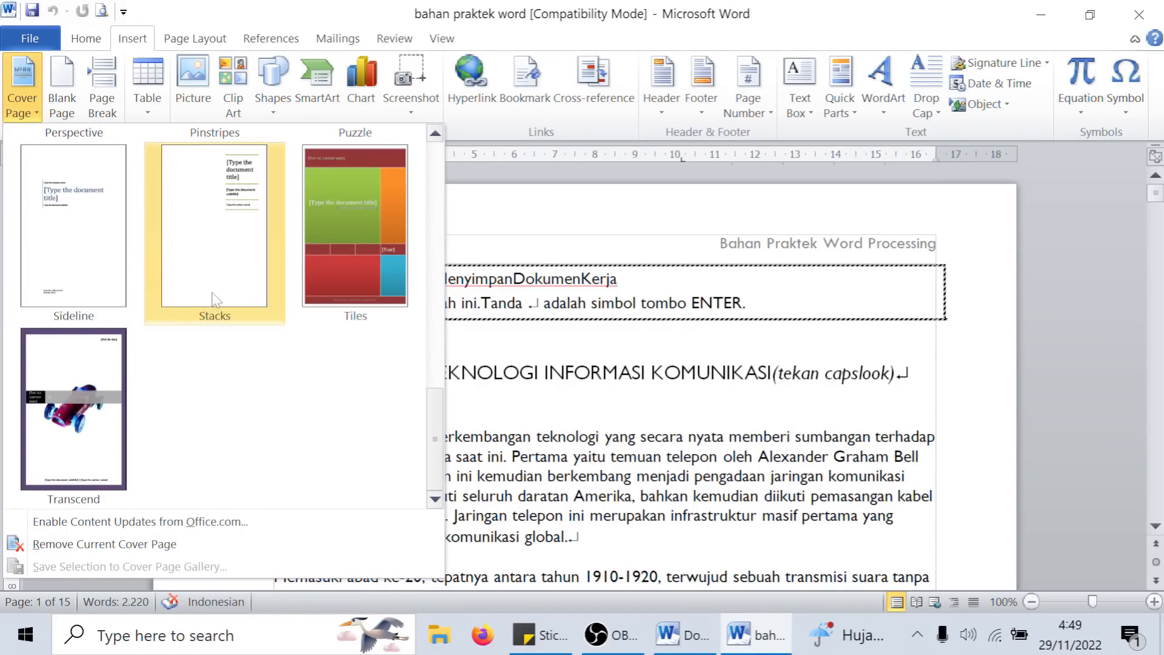
scroll(225, 294, "up", 5)
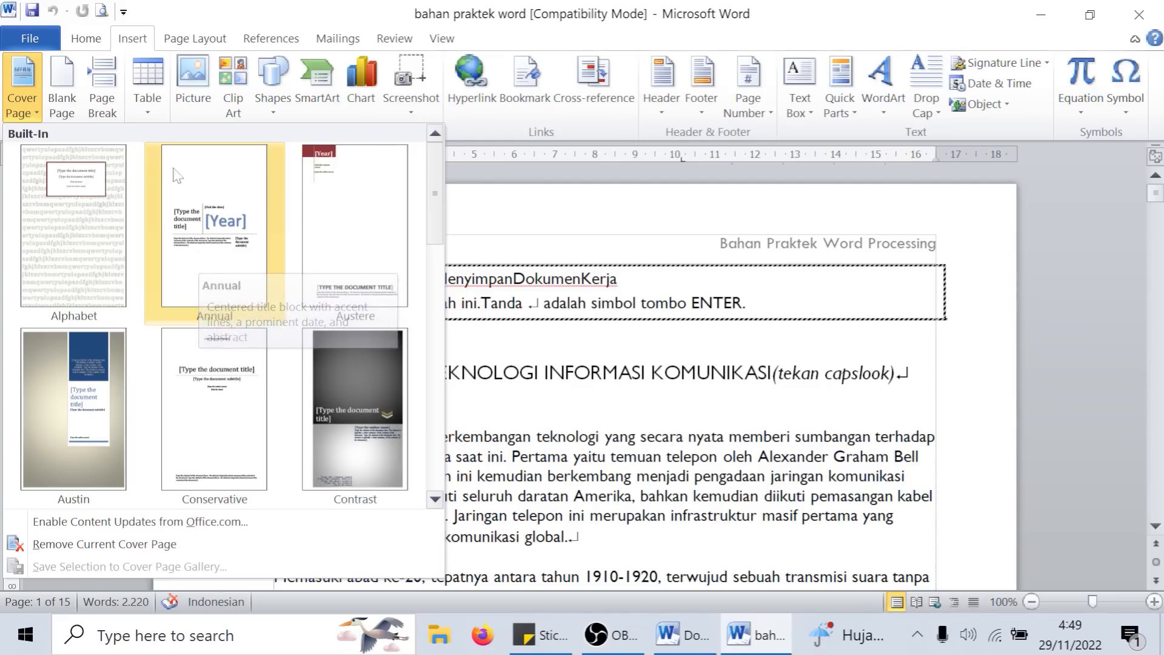
scroll(287, 240, "down", 10)
scroll(296, 250, "up", 10)
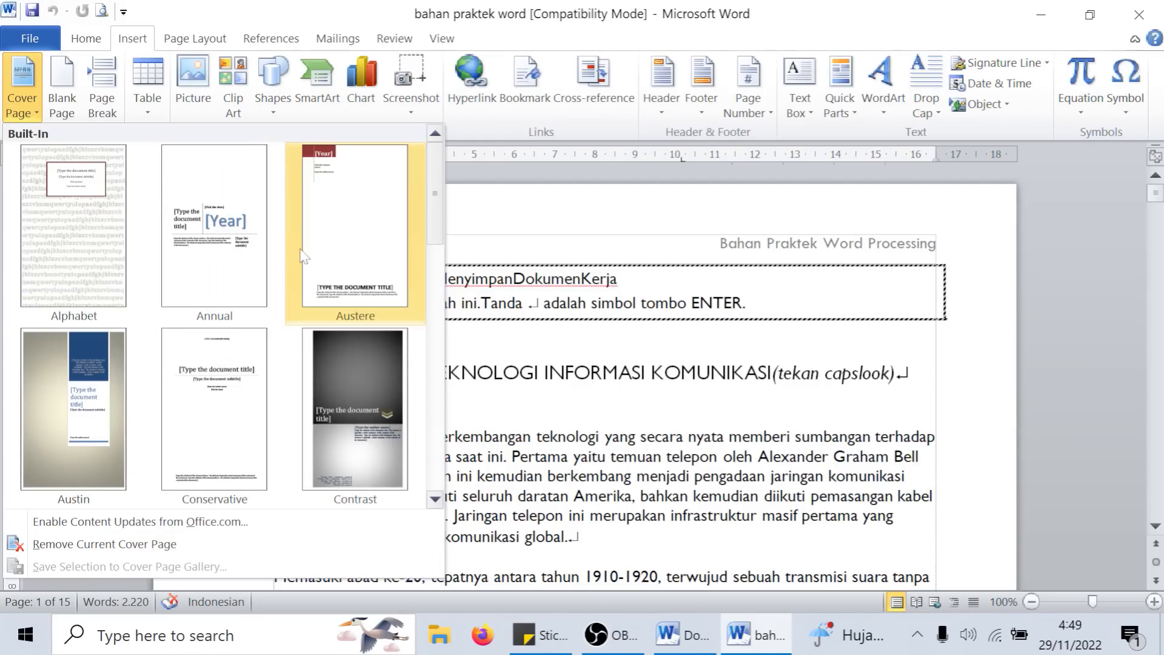
- Insert the Contrast cover page at the front of the document and look over its placeholders
left_click(357, 417)
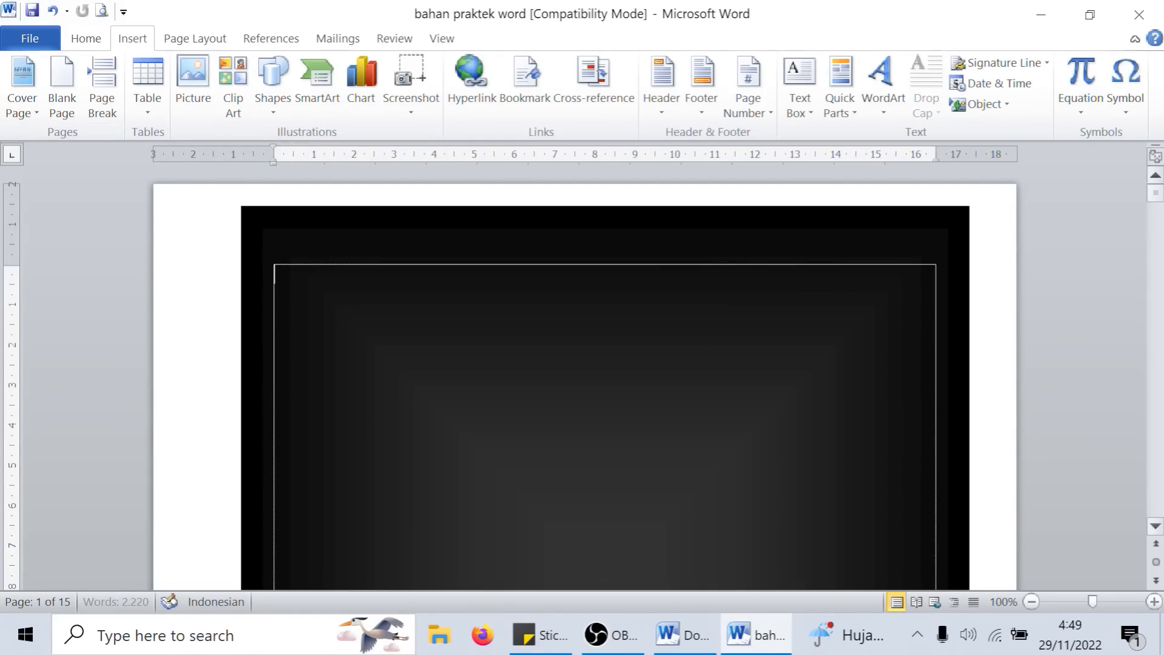
left_click_drag(1157, 193, 1156, 211)
scroll(585, 377, "up", 10)
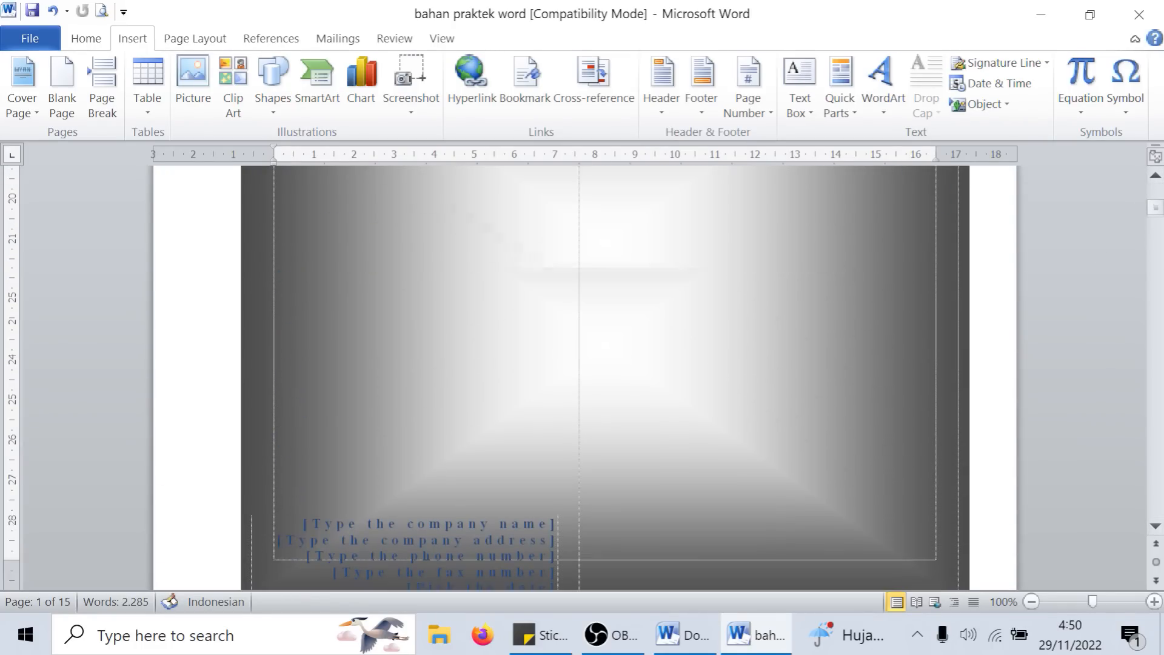
scroll(585, 378, "up", 1)
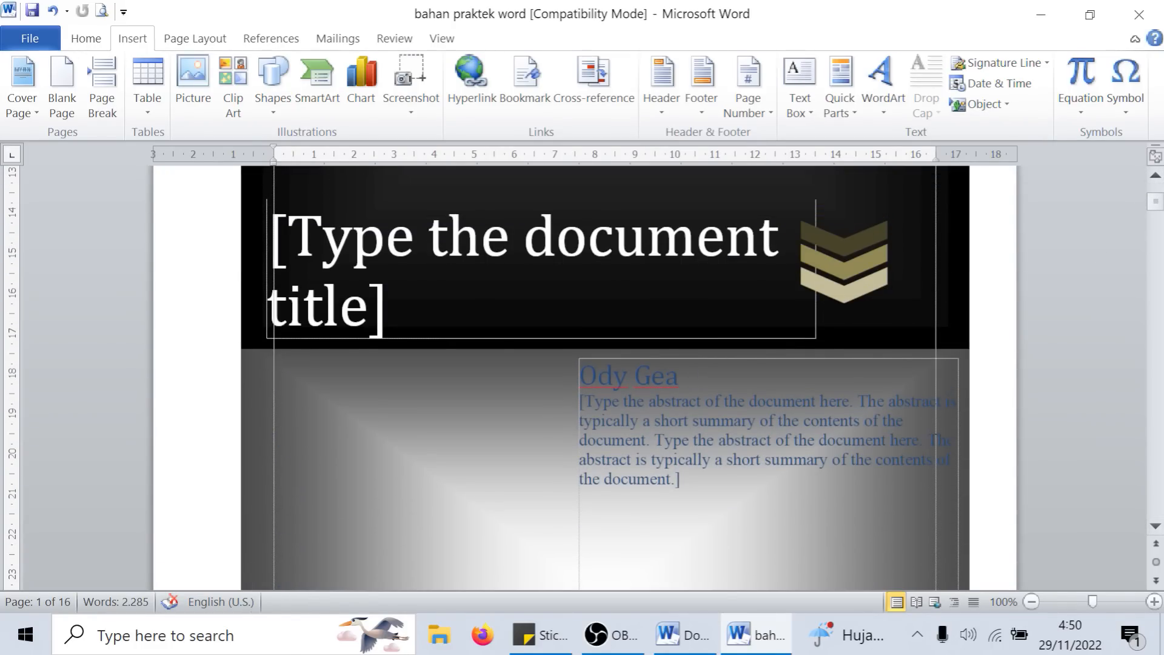
scroll(605, 378, "up", 9)
scroll(605, 378, "down", 9)
scroll(605, 379, "up", 9)
scroll(605, 379, "down", 9)
scroll(605, 378, "down", 6)
scroll(605, 378, "up", 3)
- Fill in the cover page's document title as "MODUL MS-WORD"
left_click(253, 314)
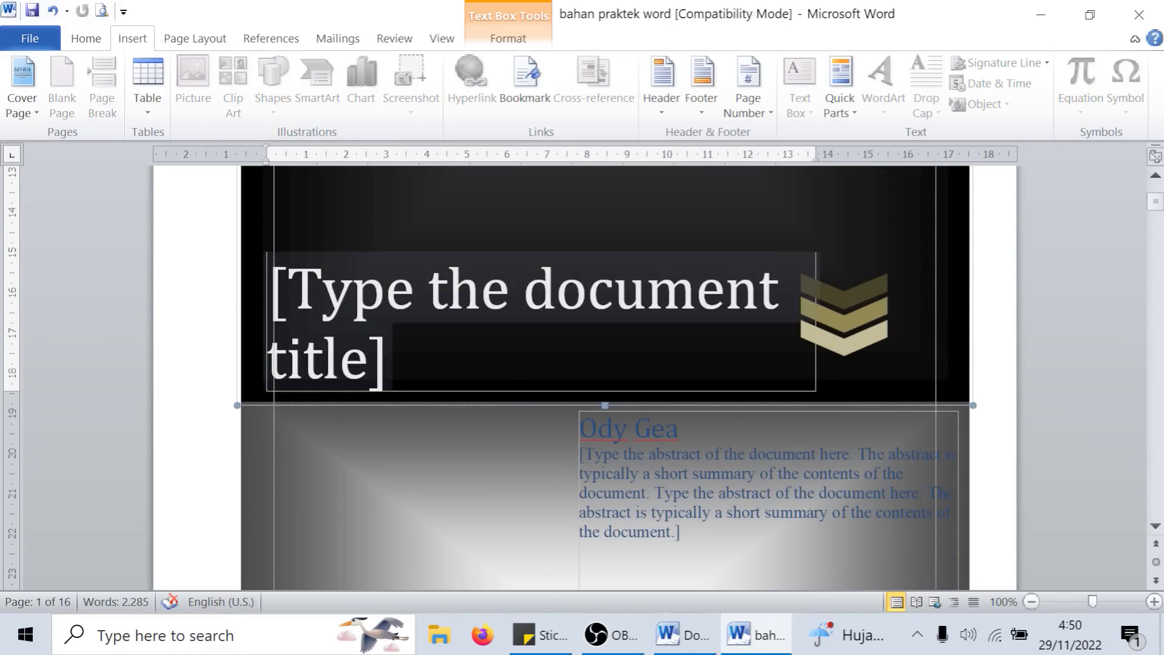
type("mo")
key("BackSpace")
key("BackSpace")
type("MODUL")
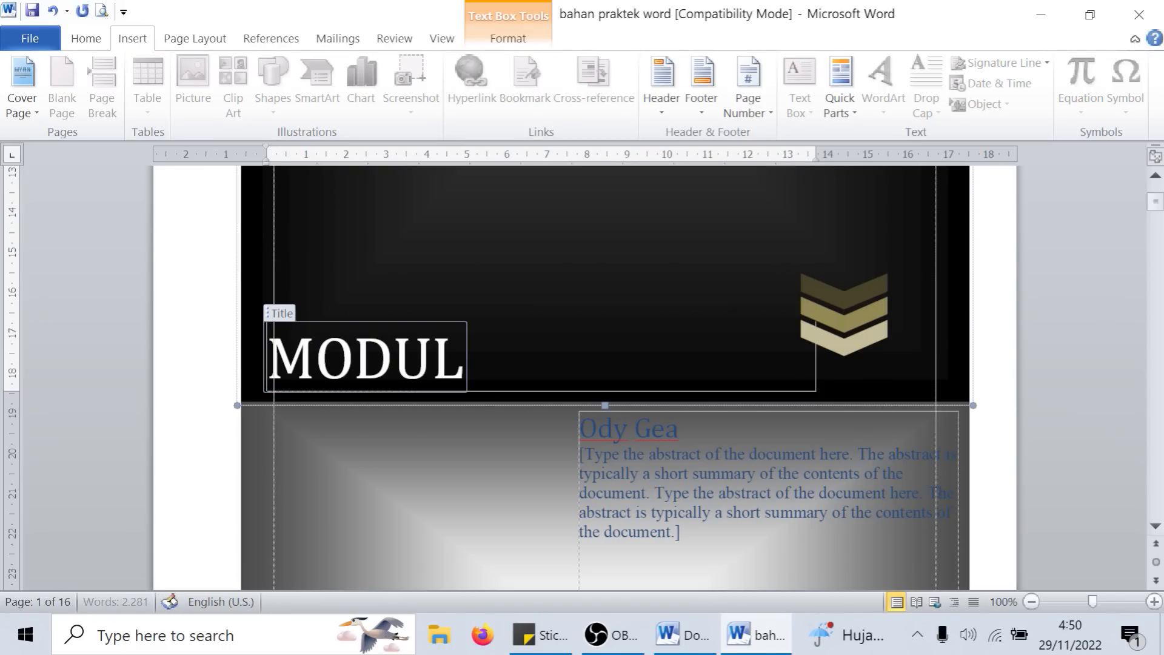
type(" MS-WORD")
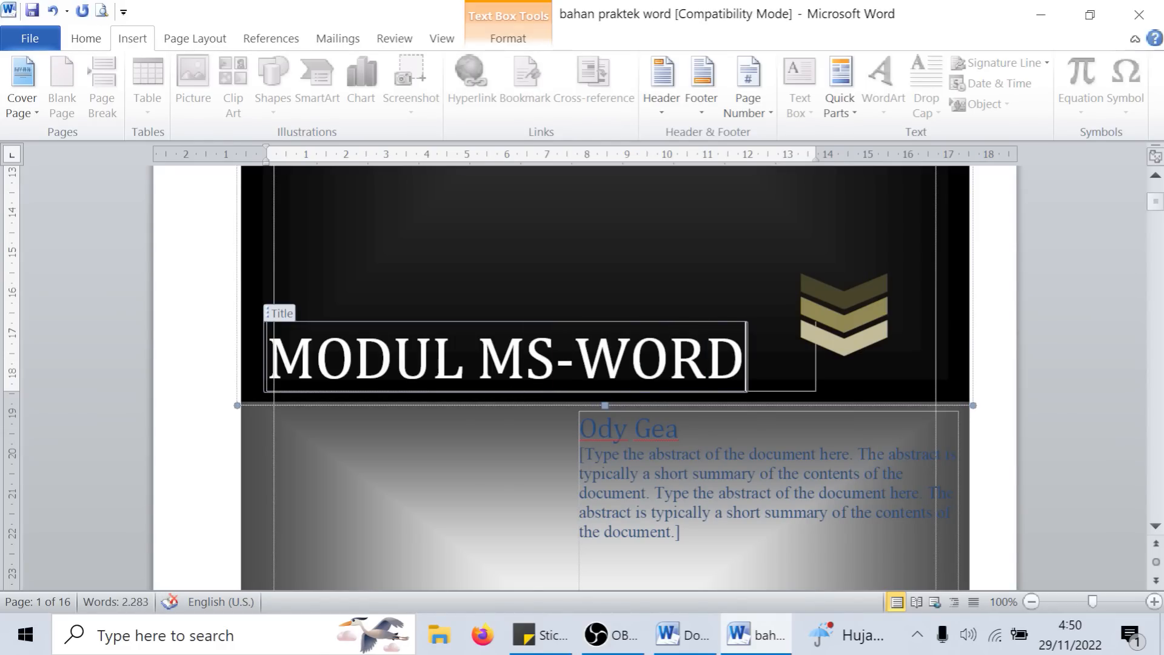
- Zoom the document out to 36% and examine the cover alongside the pages that follow it
left_click_drag(1095, 605, 1055, 602)
scroll(340, 327, "down", 5)
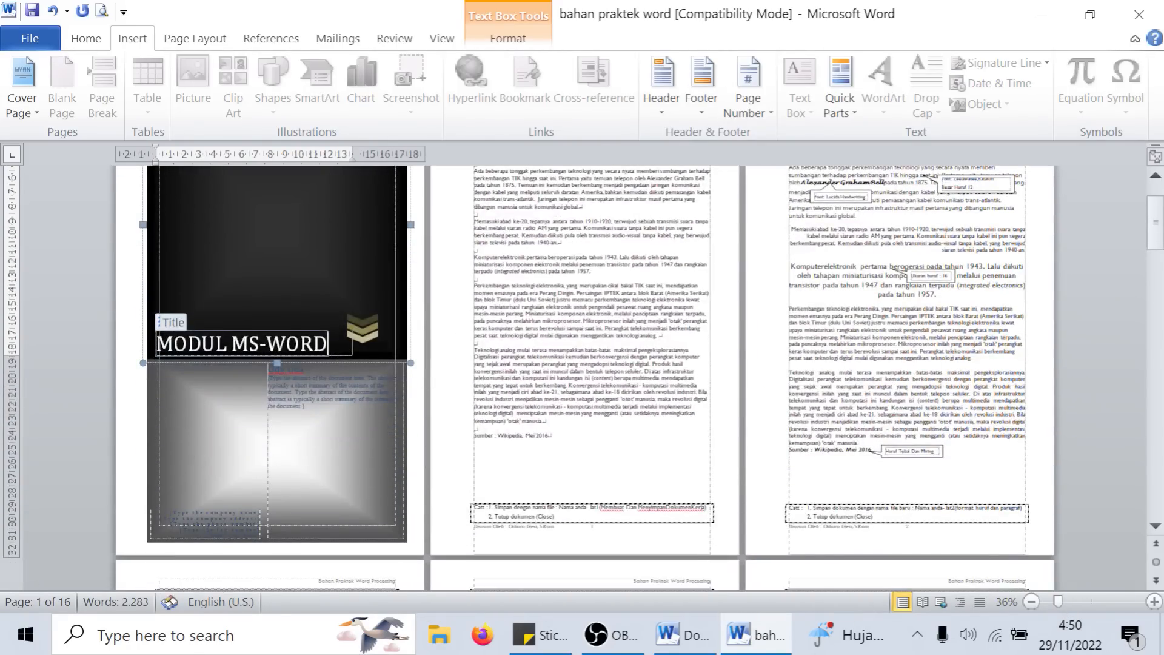
scroll(339, 328, "up", 5)
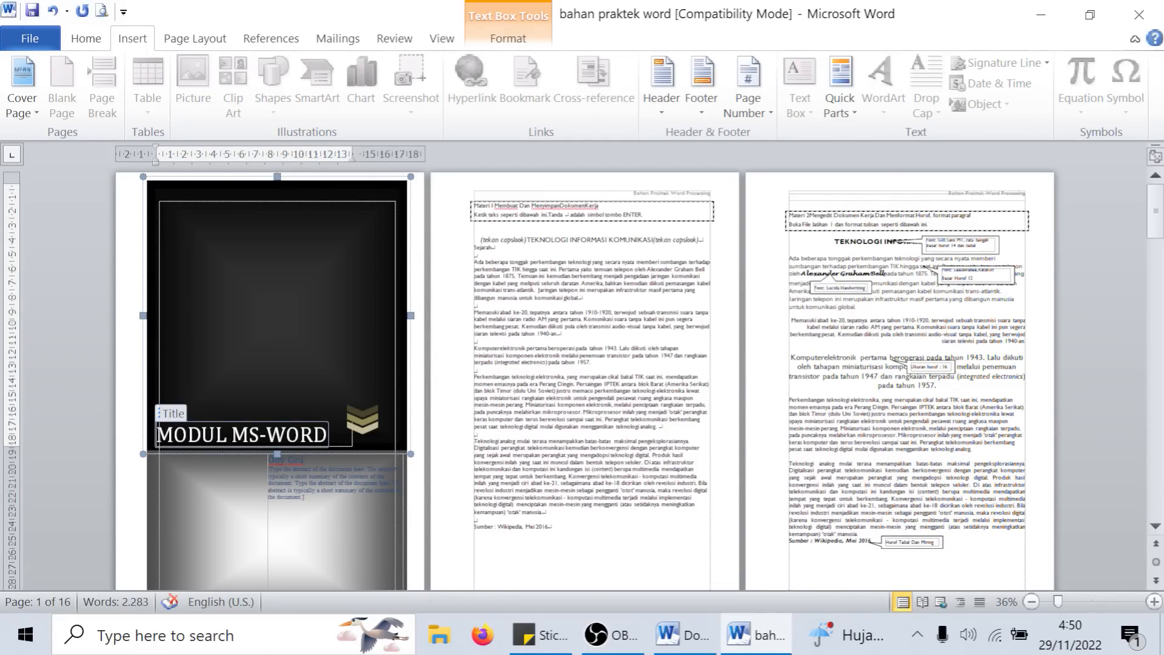
left_click(614, 240)
mouse_move(1155, 211)
left_mouse_down()
mouse_move(1155, 491)
mouse_move(1158, 209)
left_mouse_up()
left_click(1155, 485)
scroll(1161, 340, "up", 6)
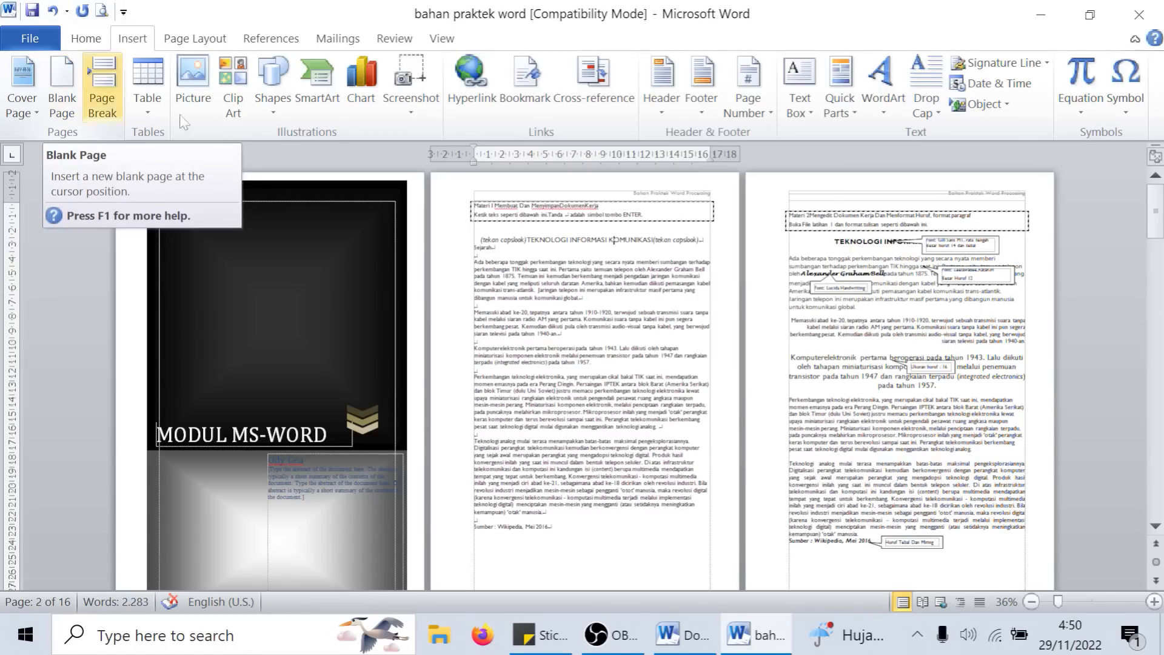
- Try inserting a blank page within the "Perkembangan teknologi elektronika" paragraph on page 3, inspect the split pages, and undo it
left_click(840, 286)
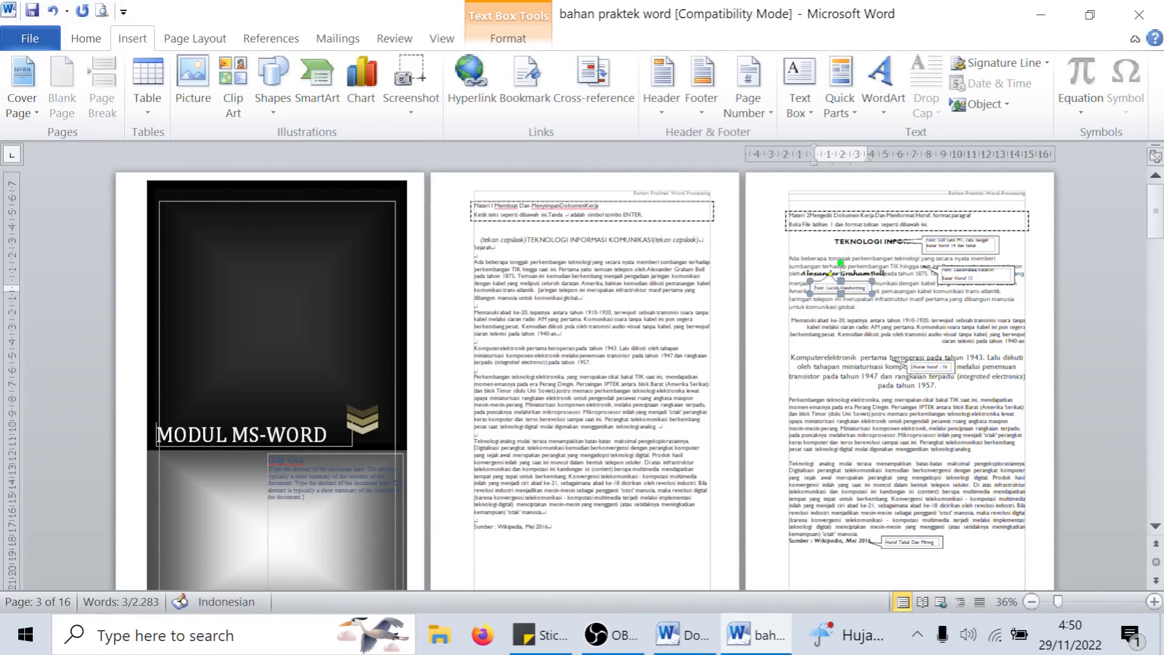
left_click(840, 279)
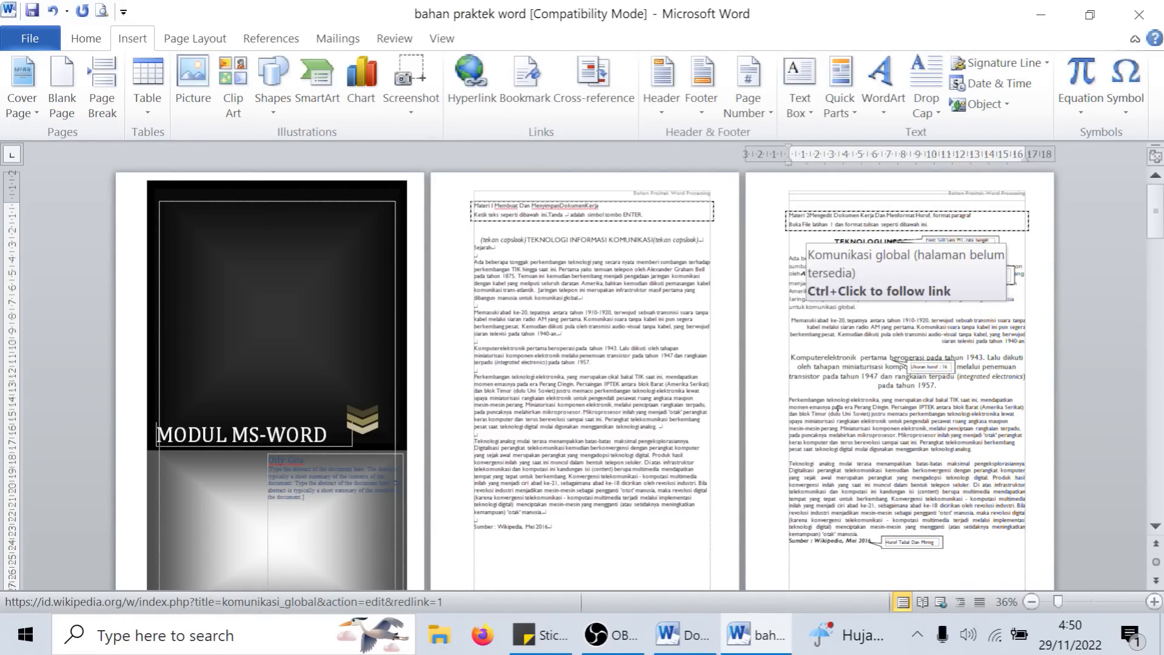
left_click(66, 100)
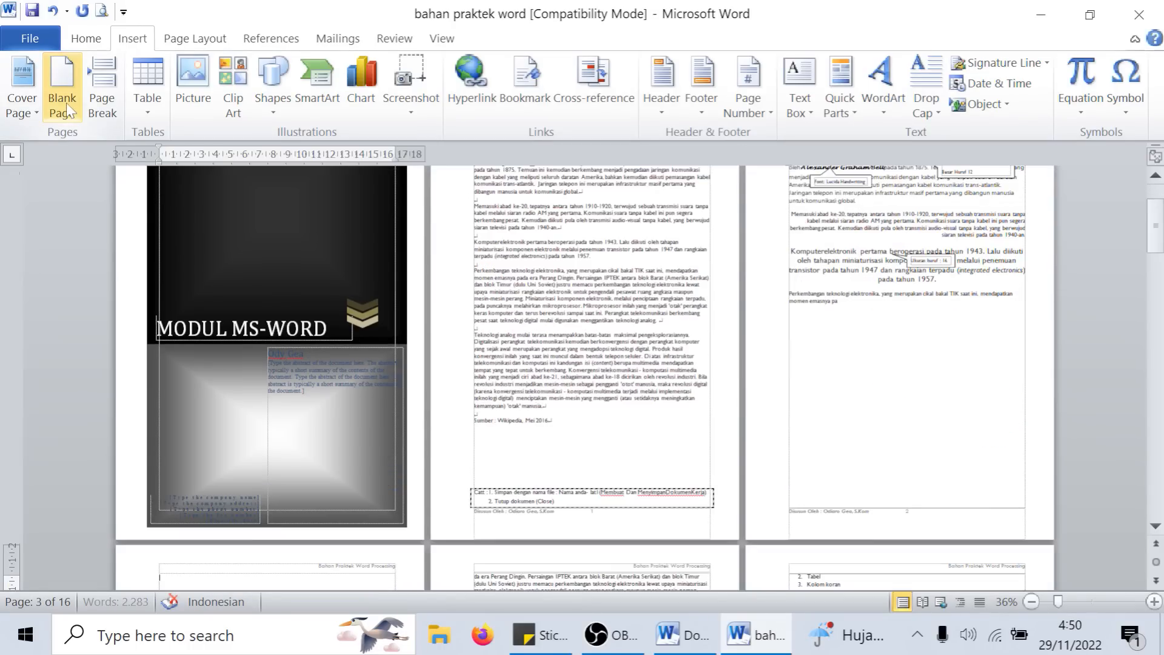
scroll(788, 339, "down", 5)
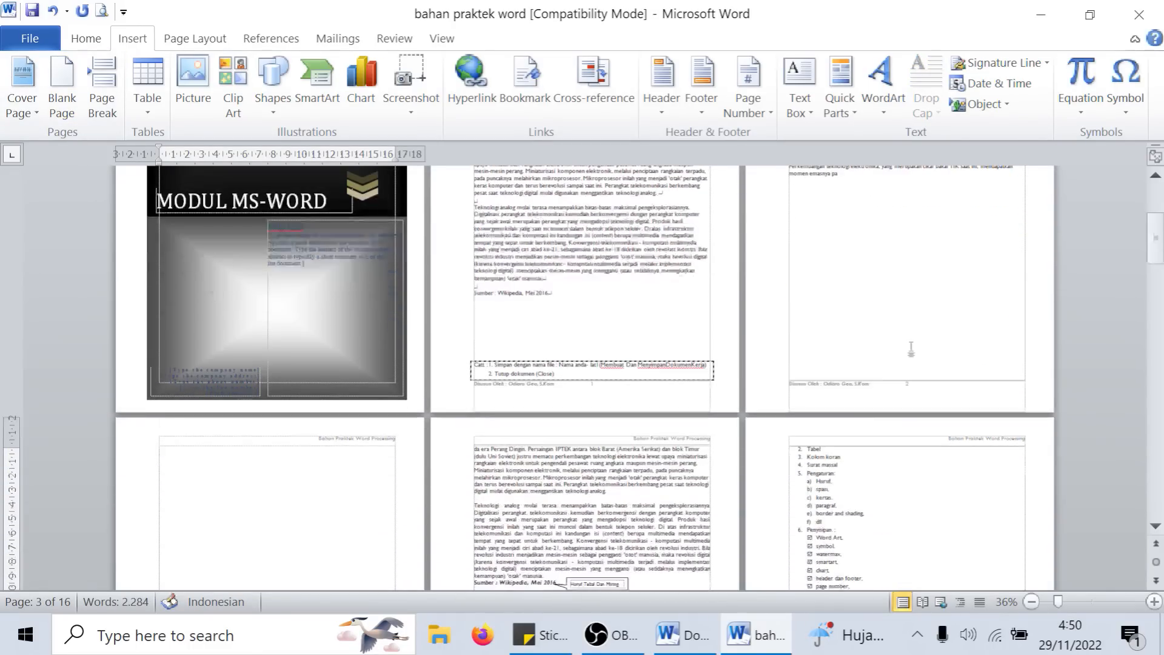
scroll(585, 376, "down", 1)
scroll(585, 376, "up", 5)
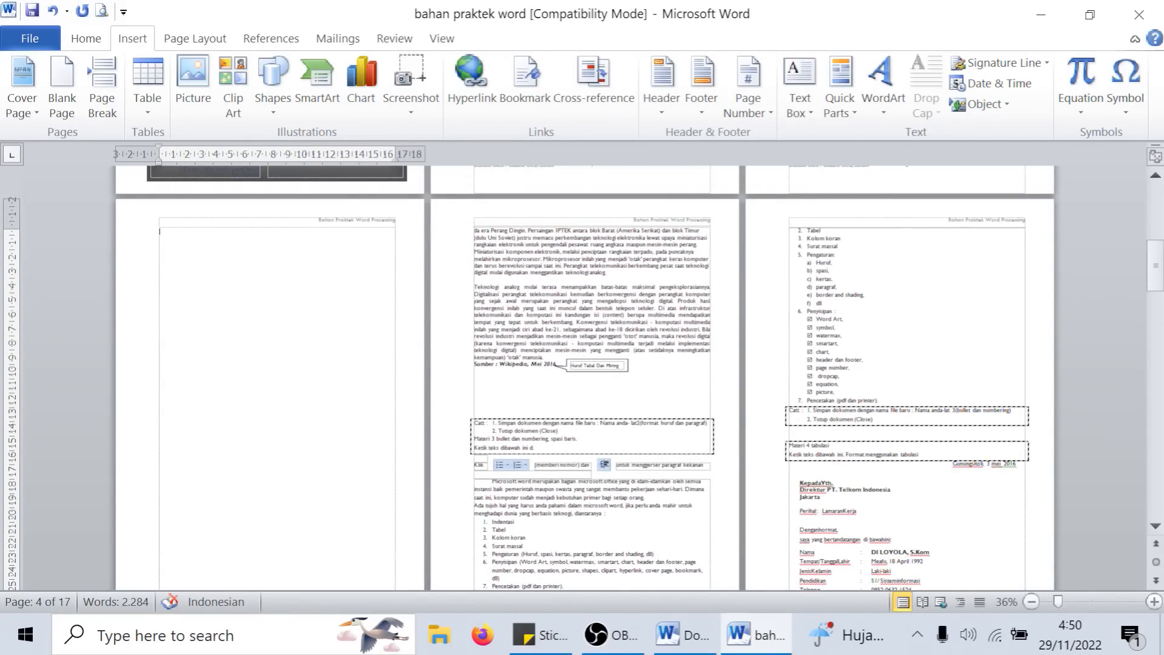
key("ctrl+z")
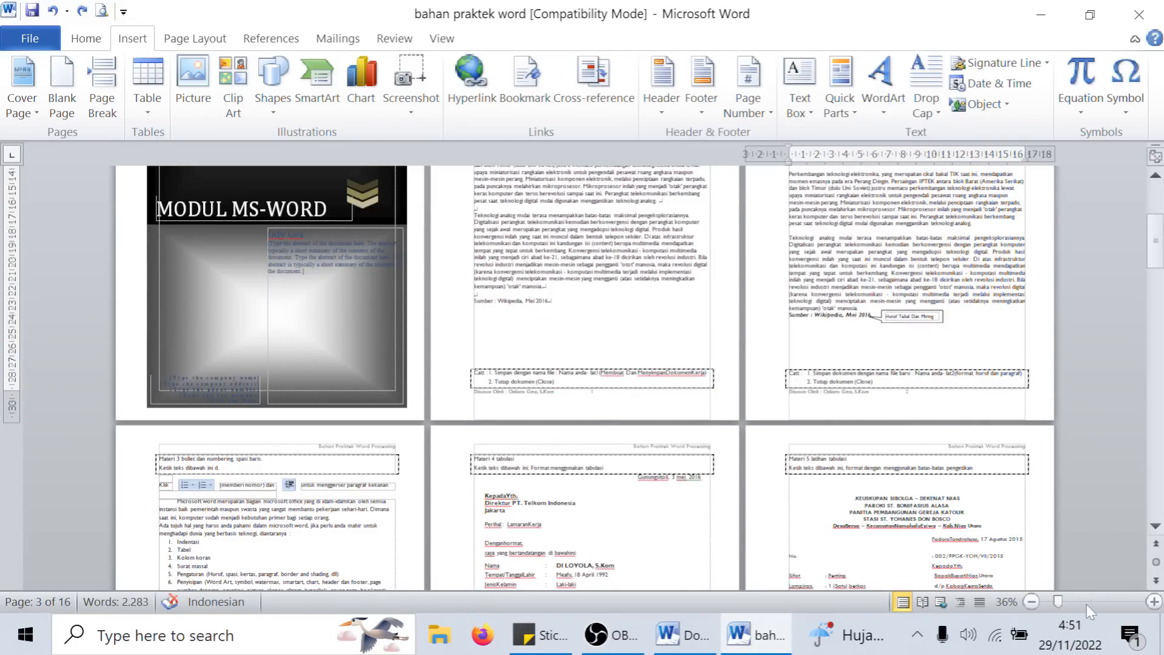
- Return the zoom to 100% and look over the cover page and the start of the first lesson page
left_click_drag(1064, 601, 1100, 607)
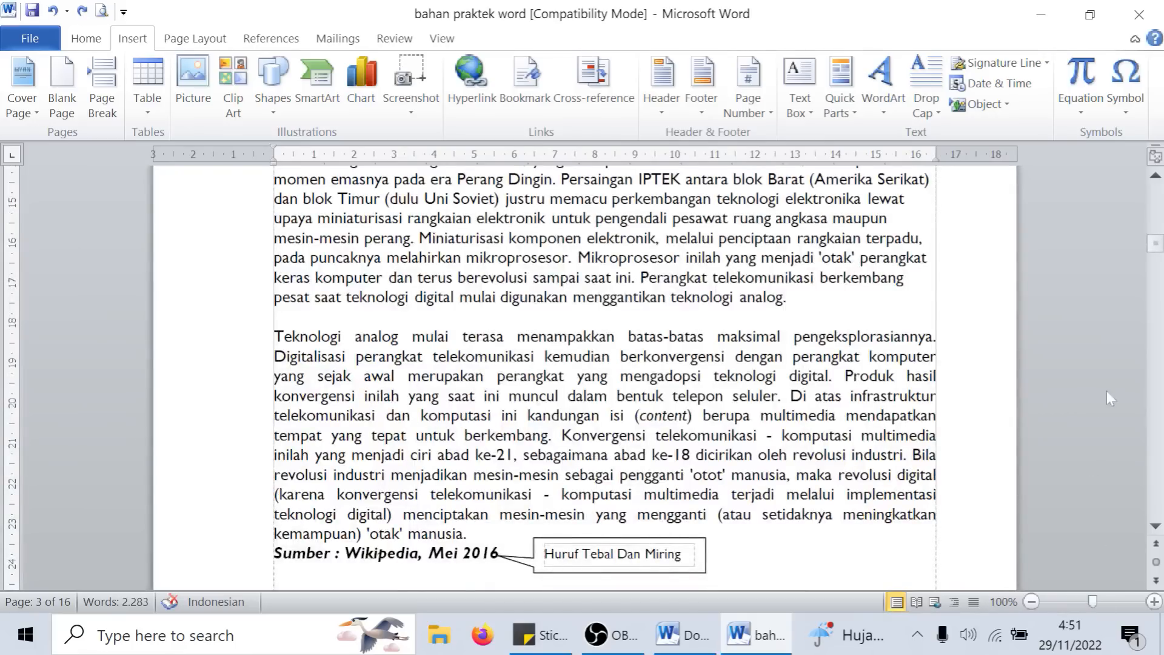
scroll(1105, 397, "up", 10)
left_click_drag(1154, 241, 1152, 183)
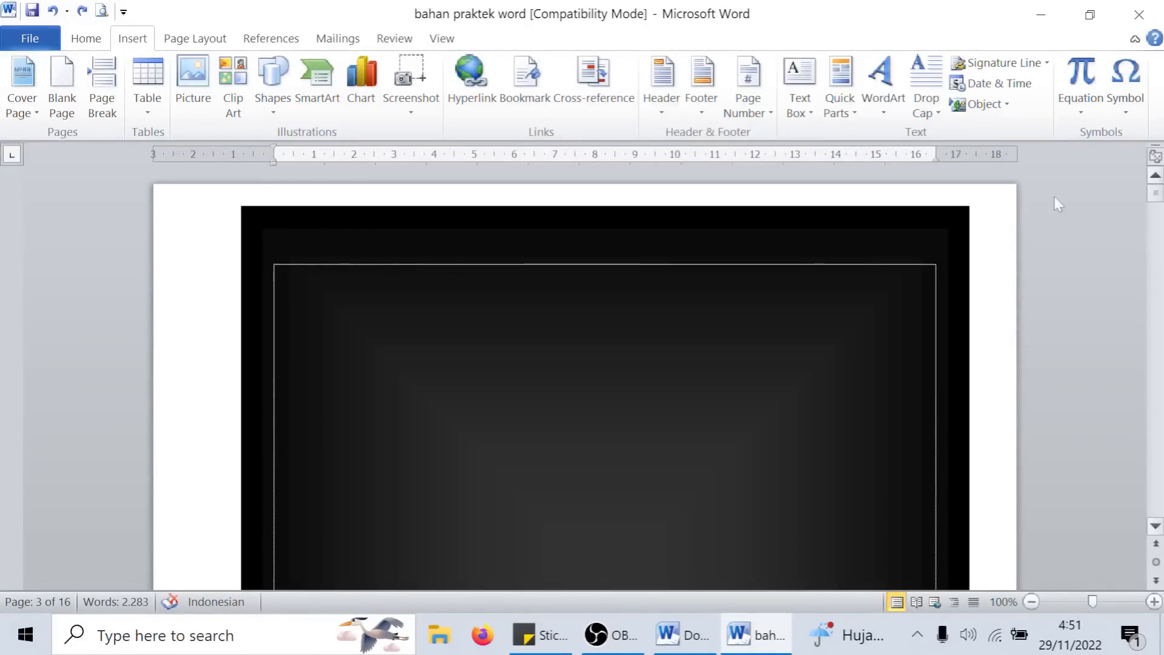
scroll(627, 378, "down", 15)
scroll(628, 379, "down", 20)
scroll(627, 379, "up", 6)
scroll(418, 332, "up", 8)
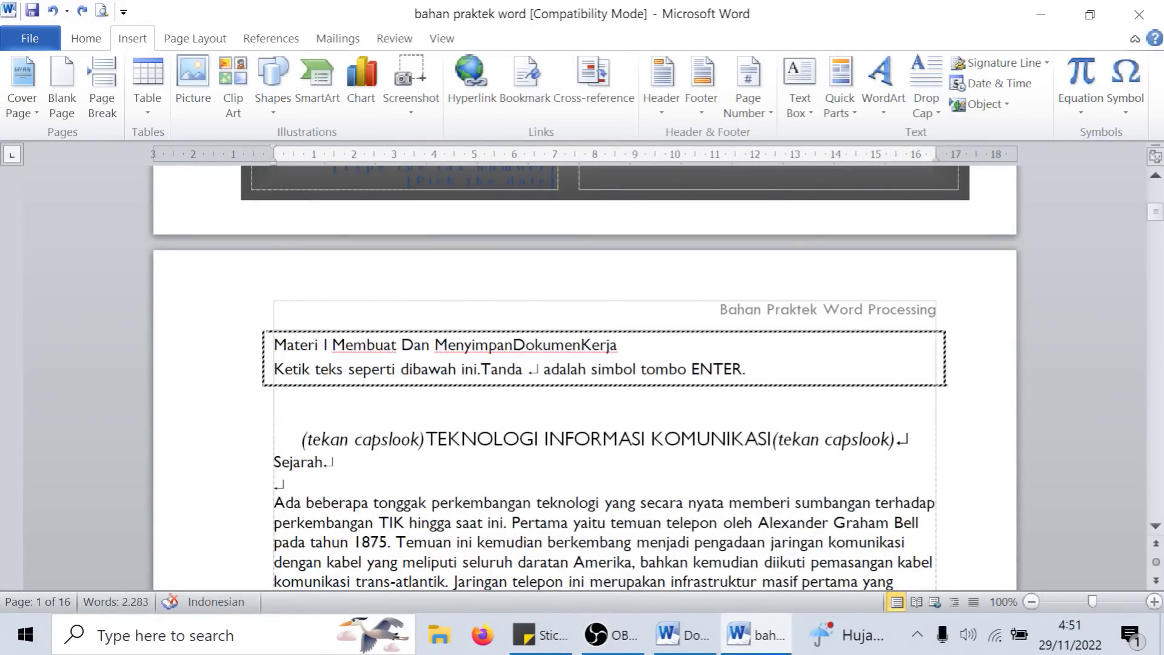
scroll(321, 314, "up", 6)
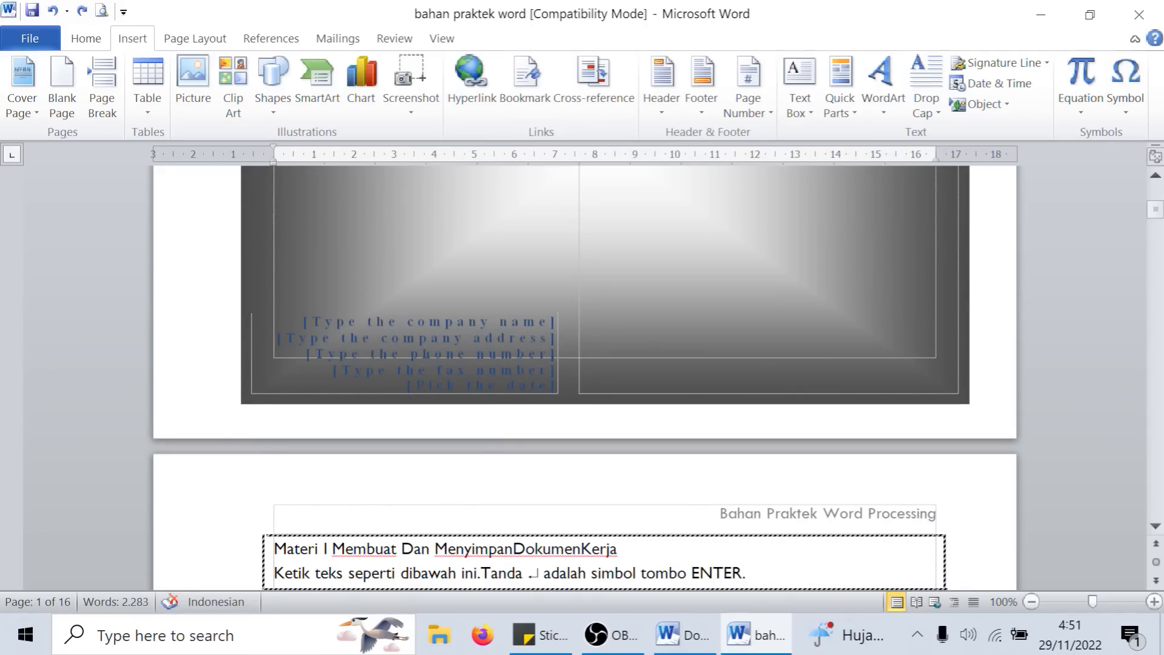
- Insert a blank page right after "Materi I" in the first lesson's heading box and look over the split text
left_click(53, 96)
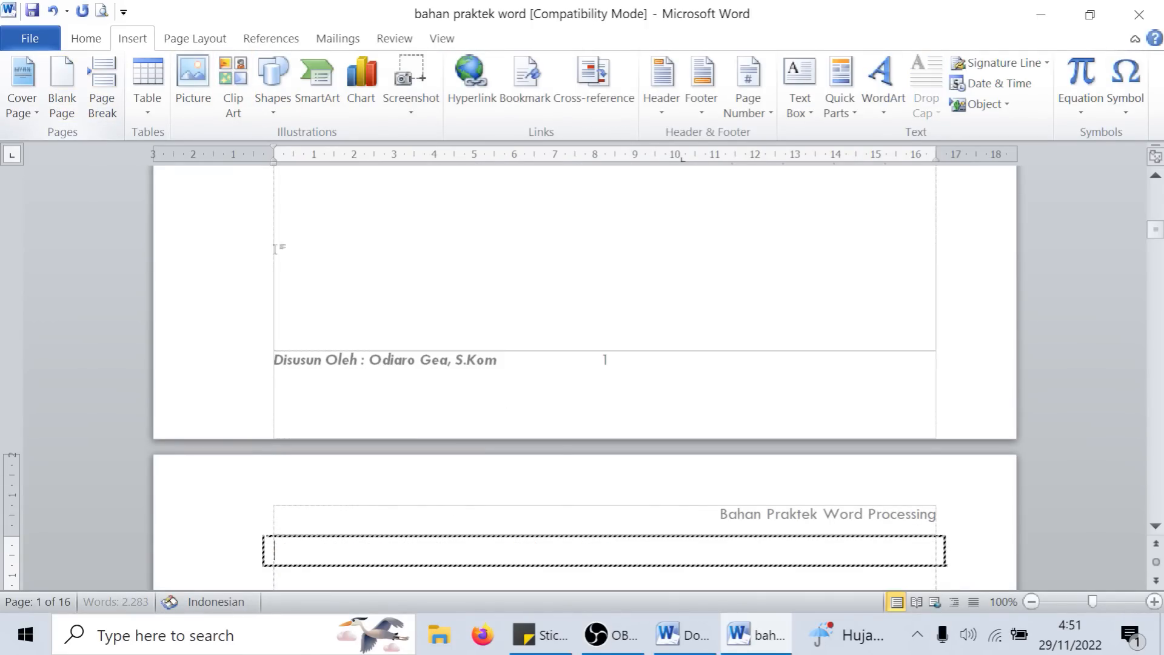
key("ctrl+z")
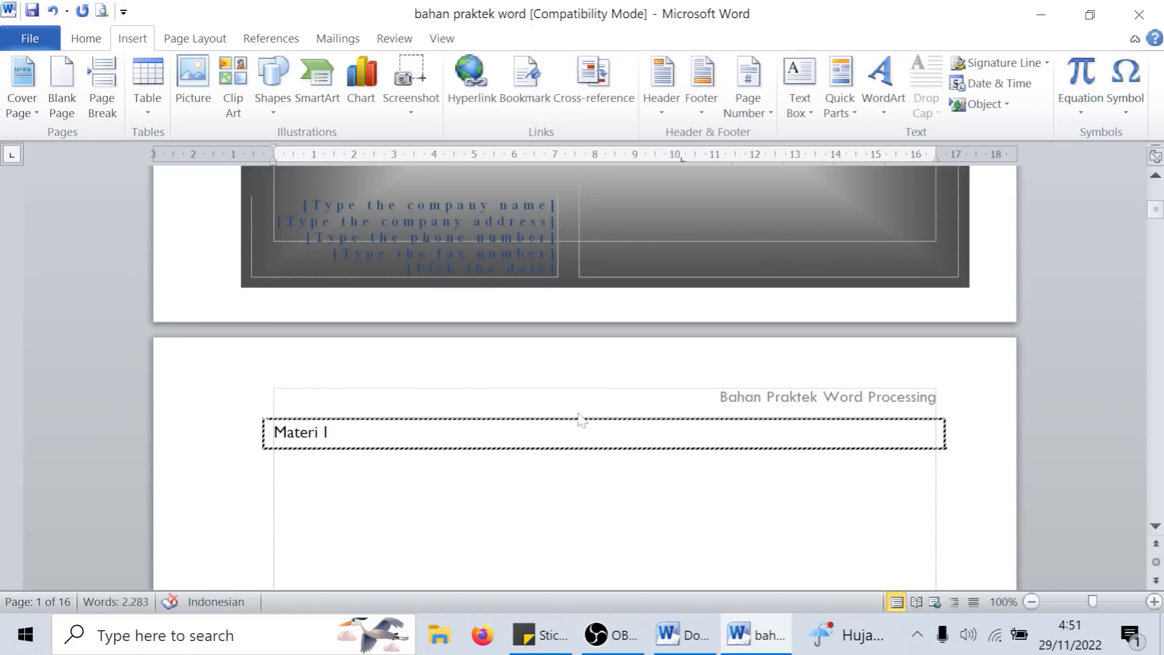
left_click(344, 503)
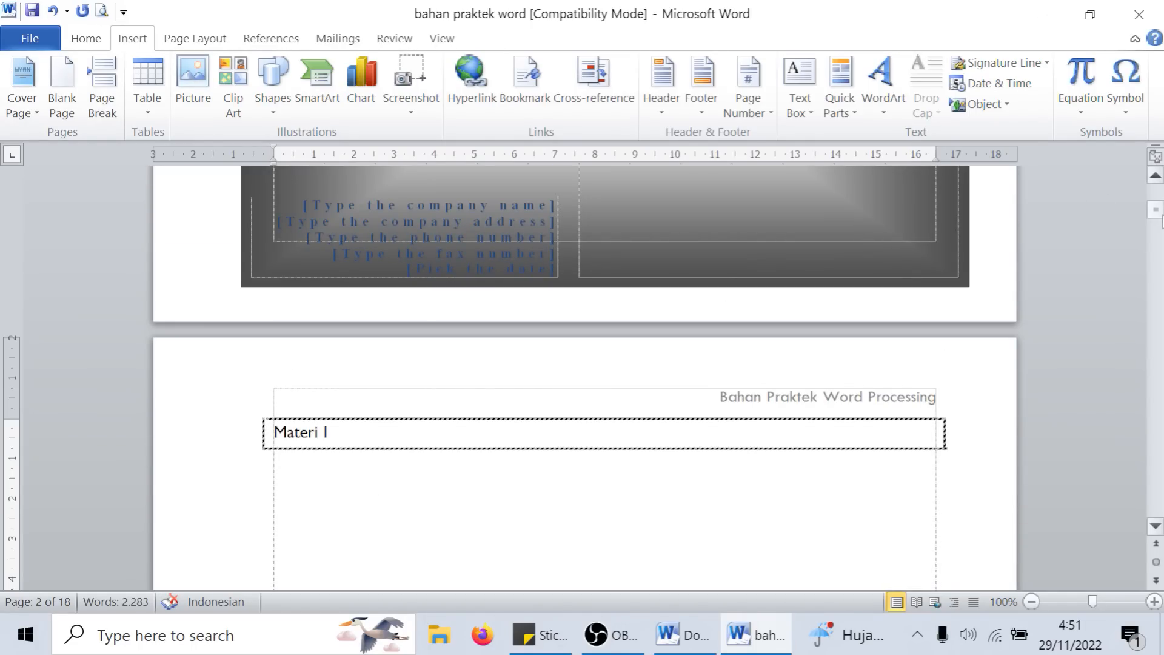
scroll(233, 253, "down", 9)
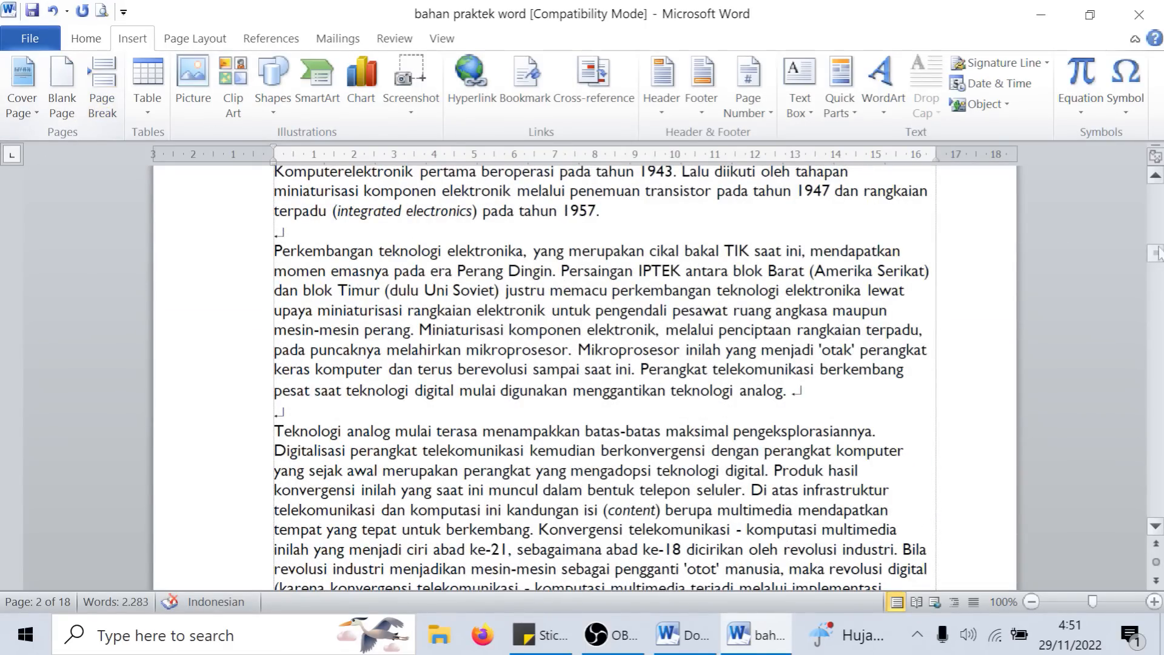
left_click_drag(1157, 254, 1162, 259)
scroll(584, 376, "up", 8)
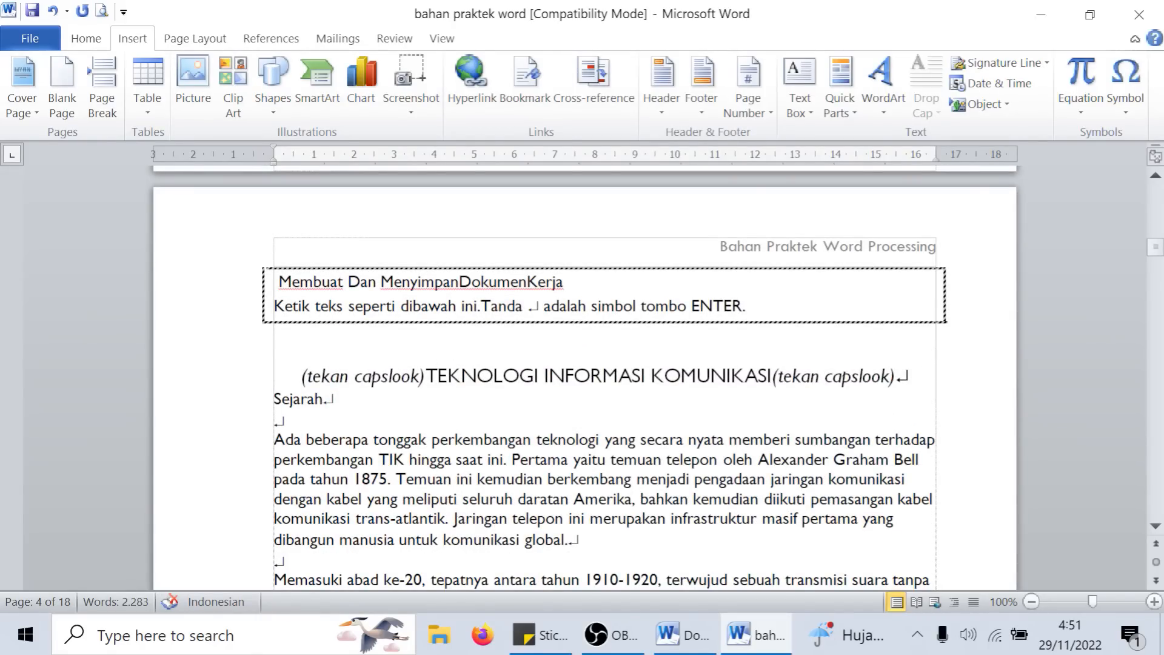
- Insert a page break at the end of the "Perkembangan teknologi elektronika" paragraph, after "teknologi analog."
scroll(600, 376, "down", 15)
scroll(600, 376, "up", 3)
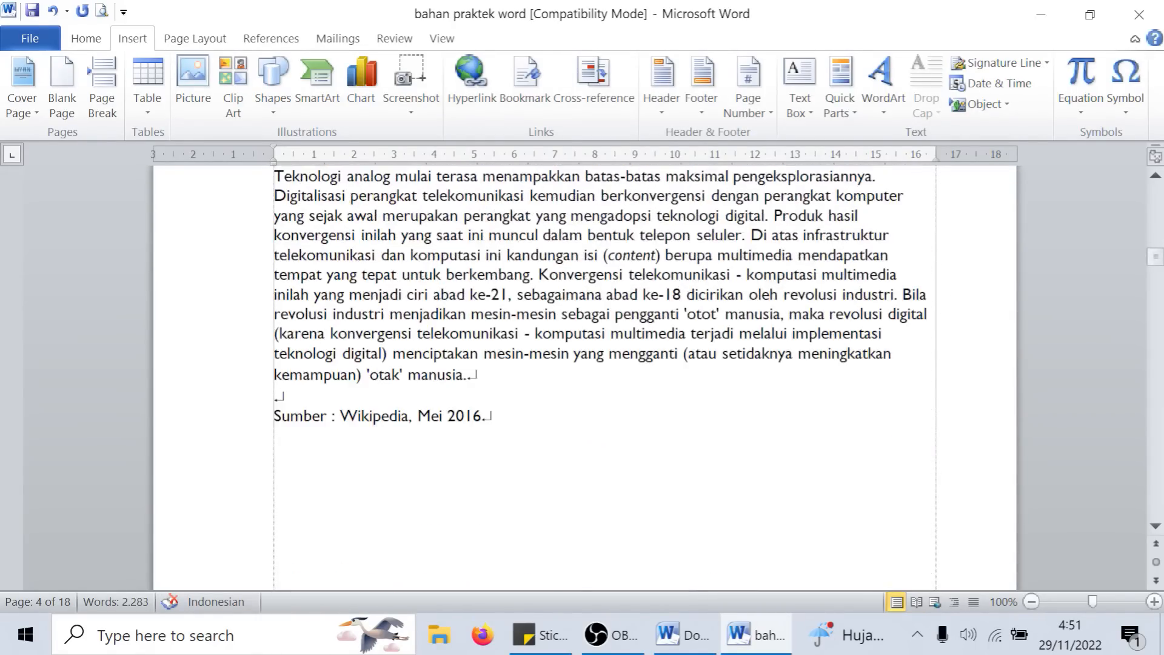
scroll(601, 376, "up", 2)
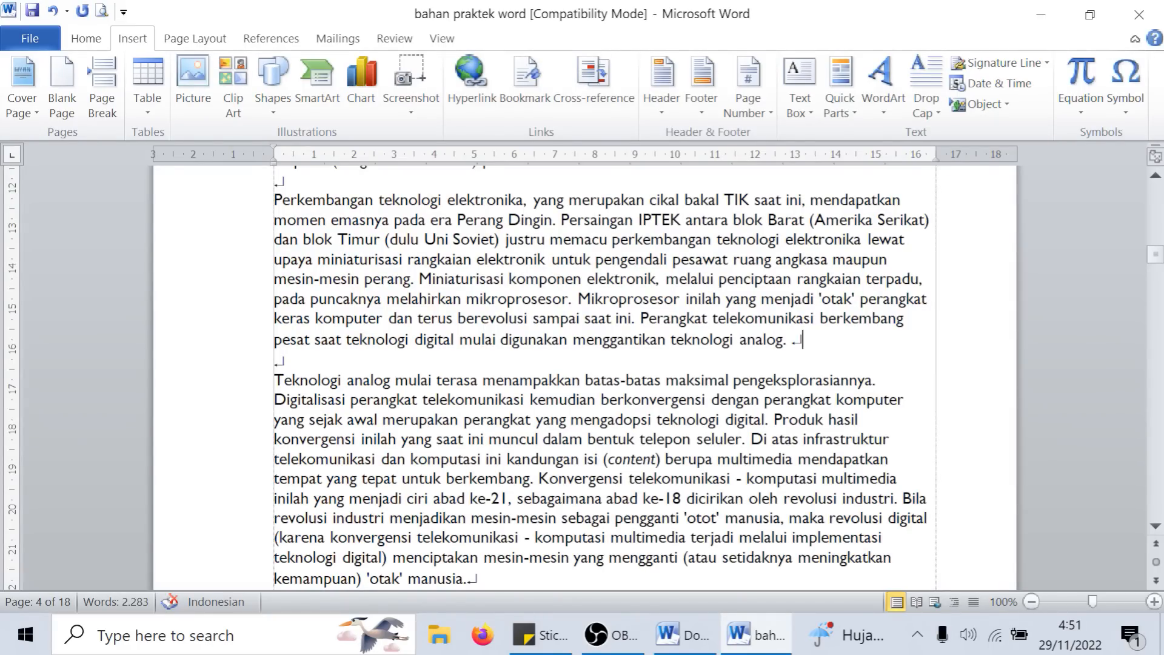
left_click(107, 92)
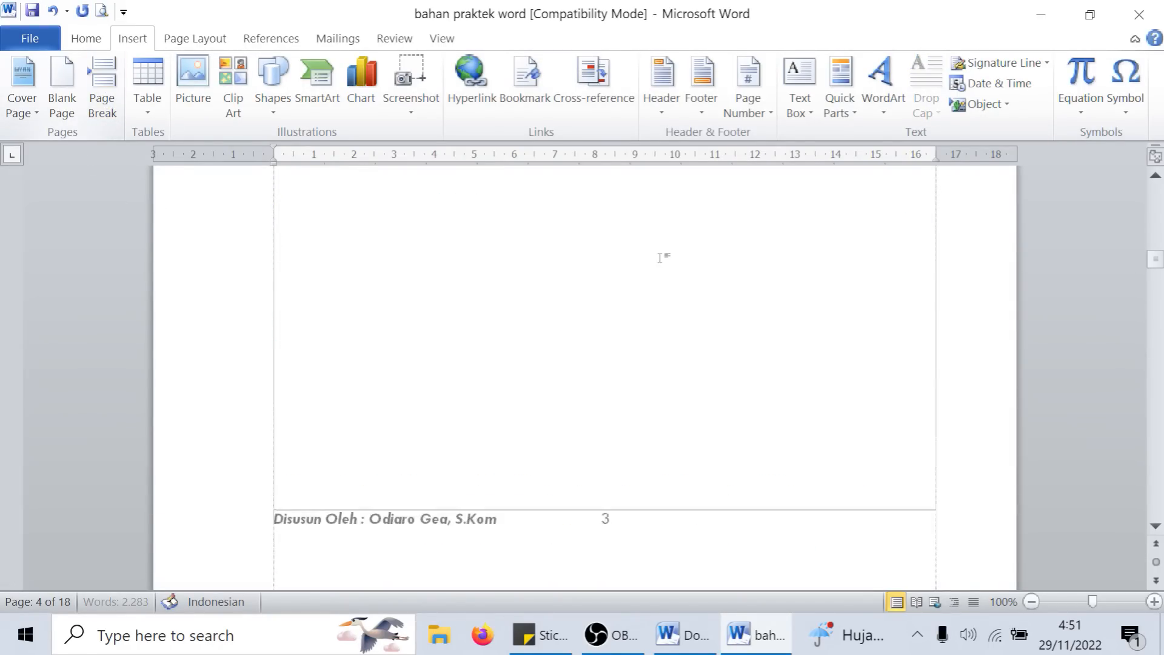
- Examine the split around the page break: the space below the "Perkembangan teknologi elektronika" paragraph and the "Teknologi analog" text on the following page
scroll(819, 336, "down", 2)
left_click_drag(805, 243, 795, 402)
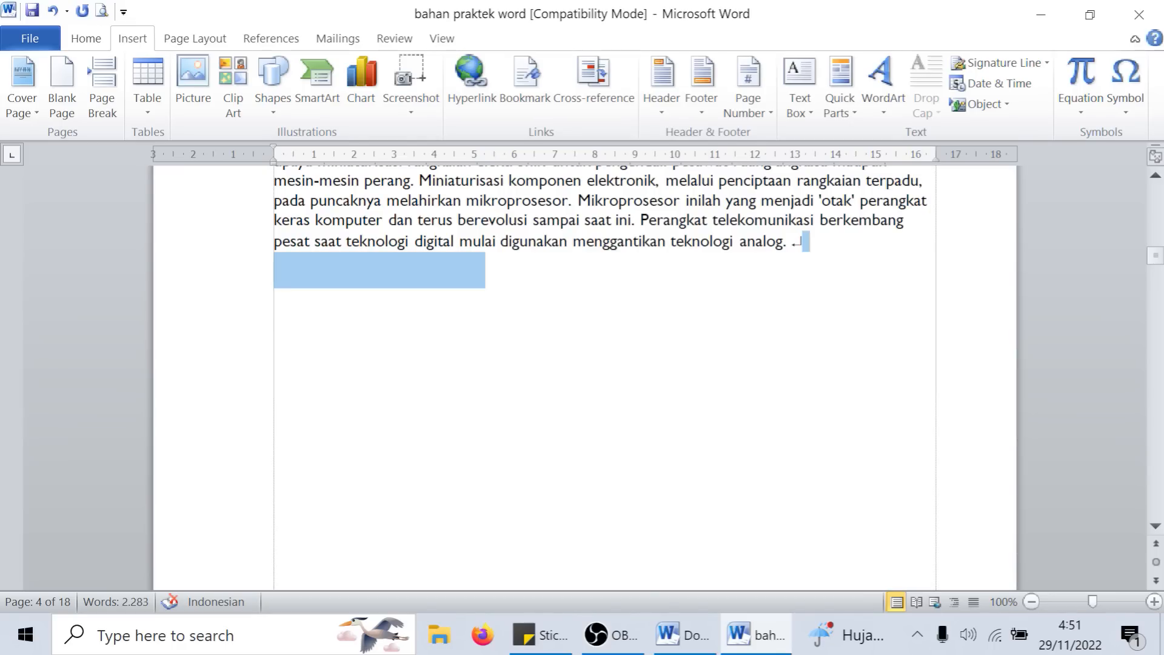
scroll(774, 371, "down", 5)
scroll(647, 351, "down", 1)
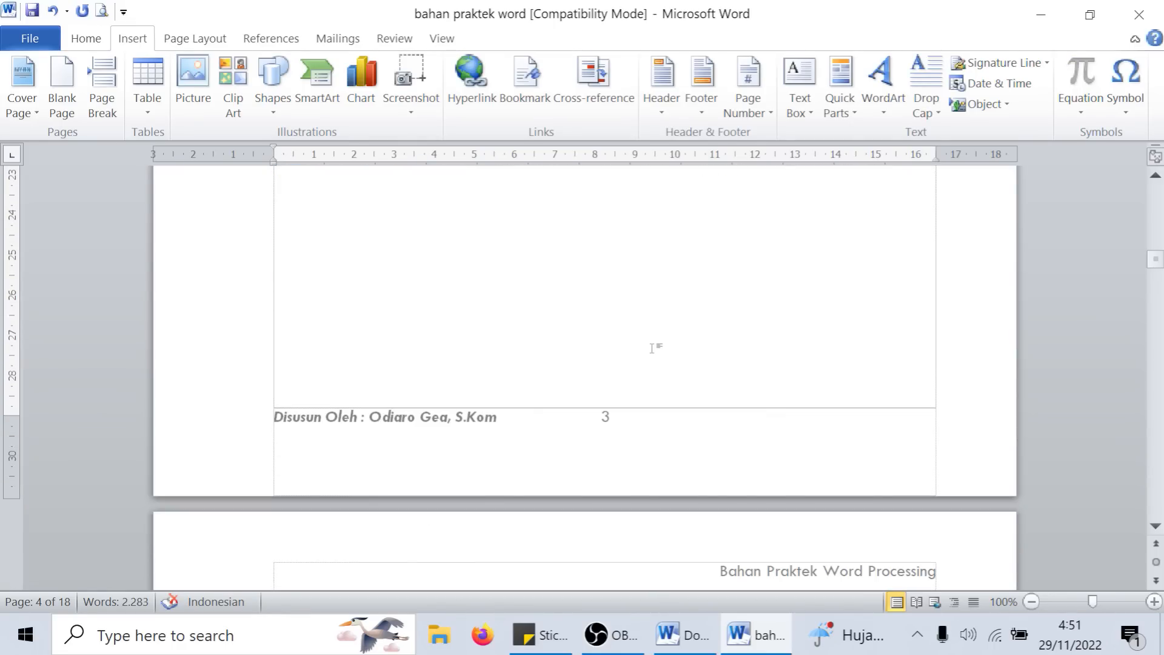
scroll(647, 352, "up", 9)
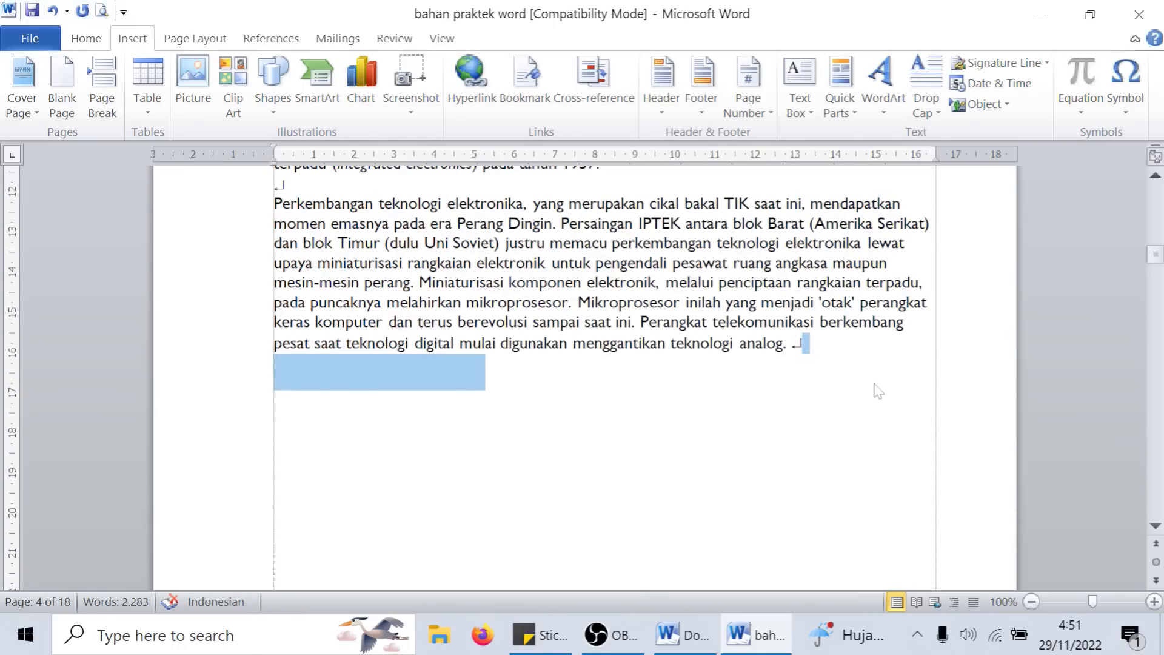
left_click(812, 346)
scroll(698, 419, "down", 12)
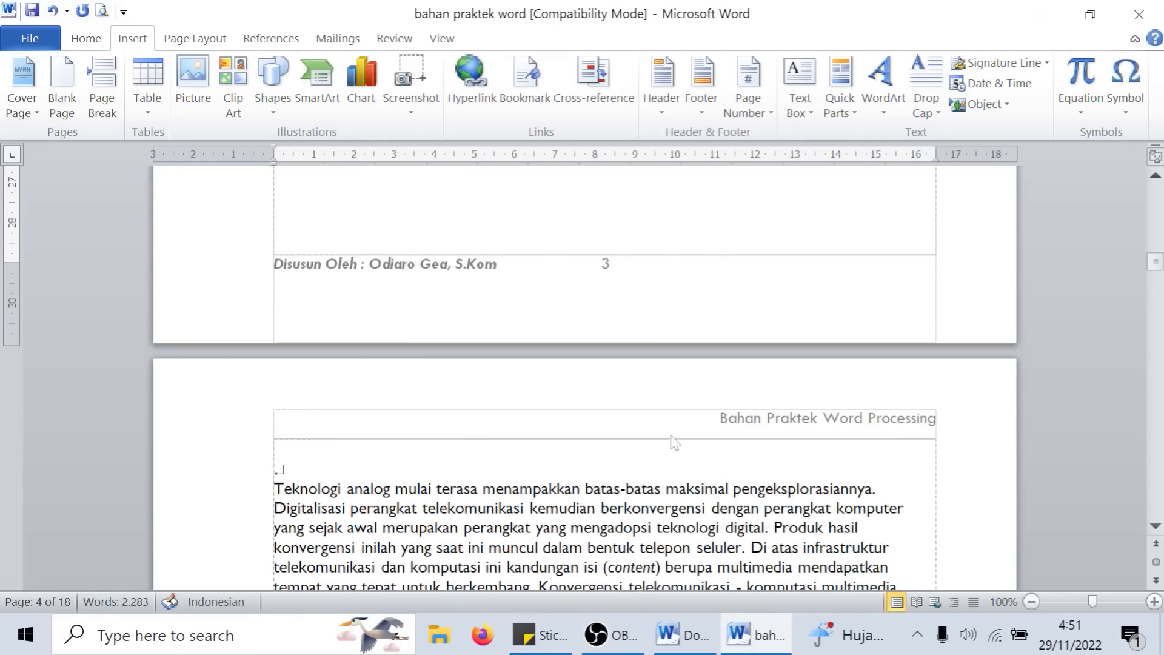
scroll(584, 376, "down", 3)
scroll(585, 376, "up", 12)
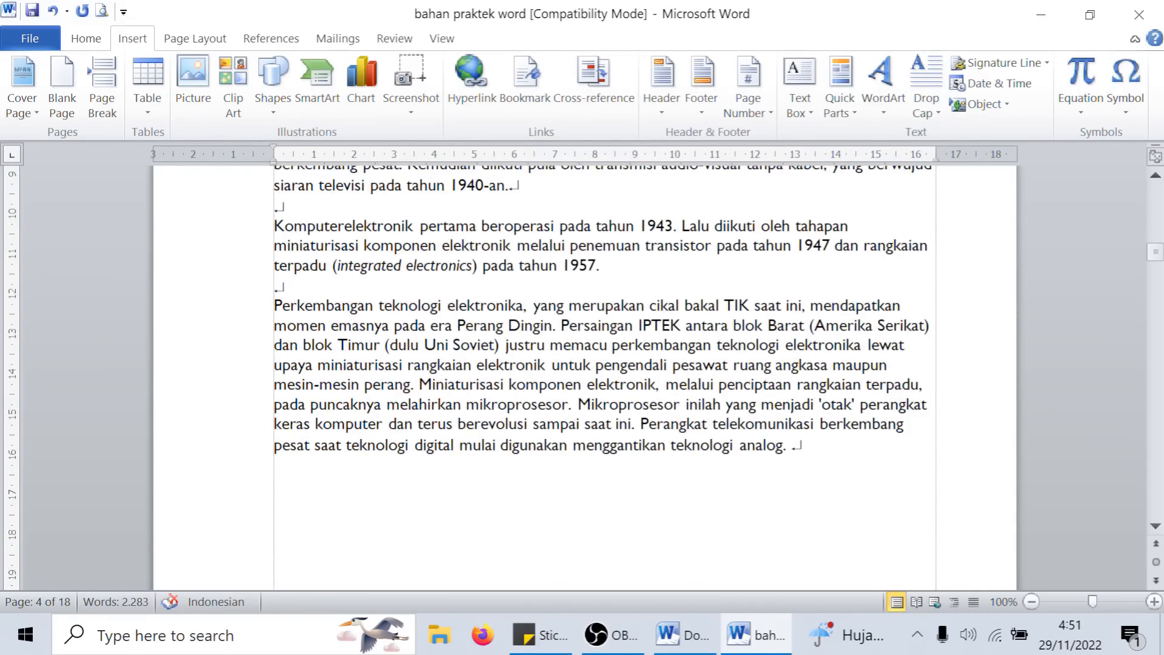
scroll(585, 376, "down", 3)
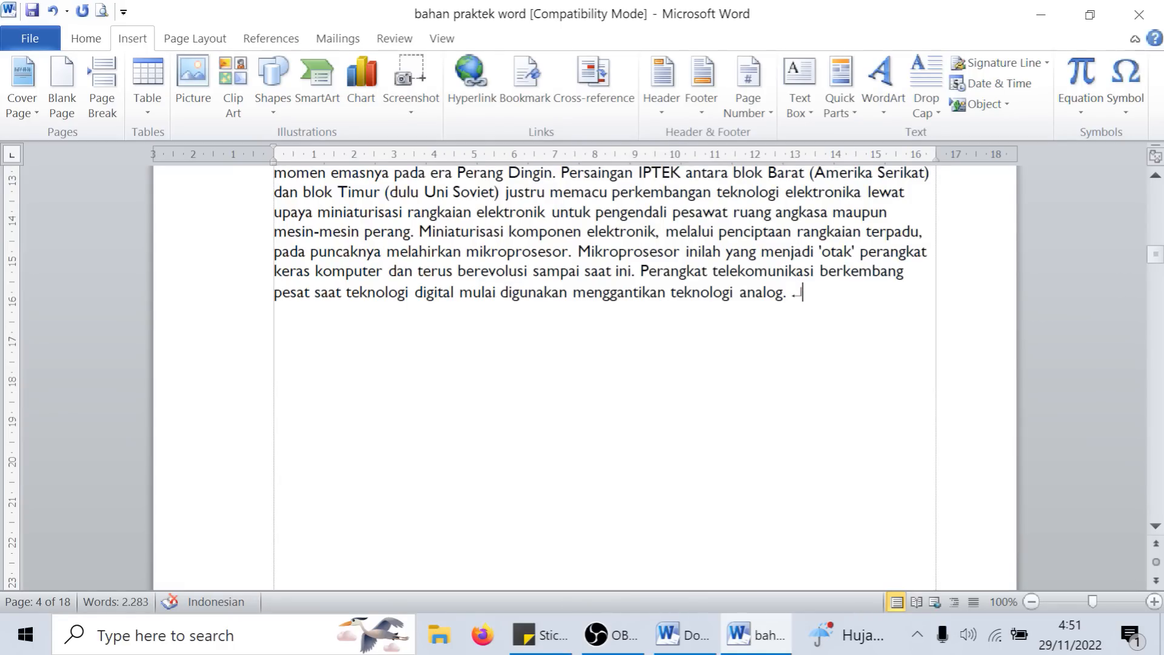
scroll(584, 376, "up", 1)
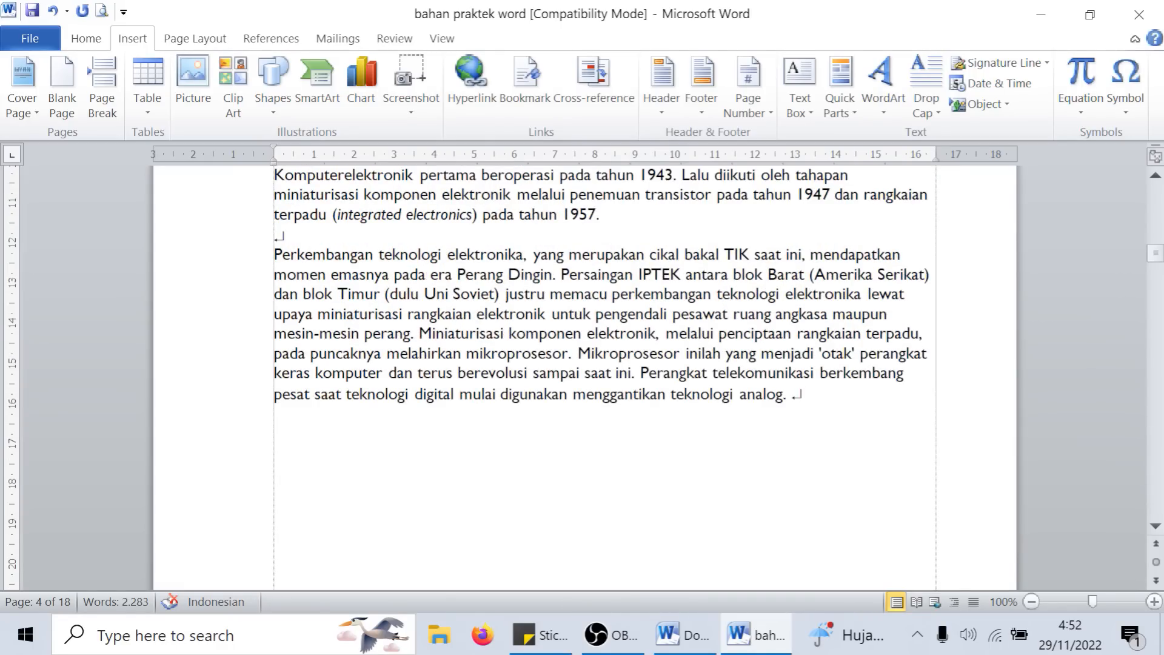
scroll(575, 376, "down", 10)
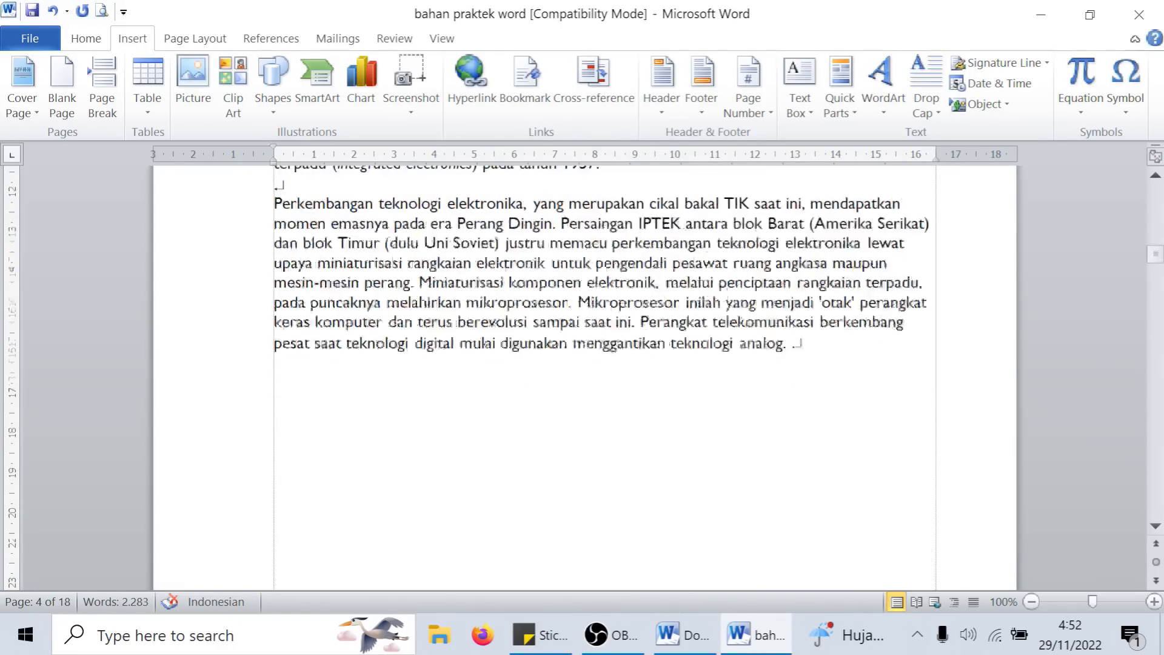
scroll(575, 376, "down", 4)
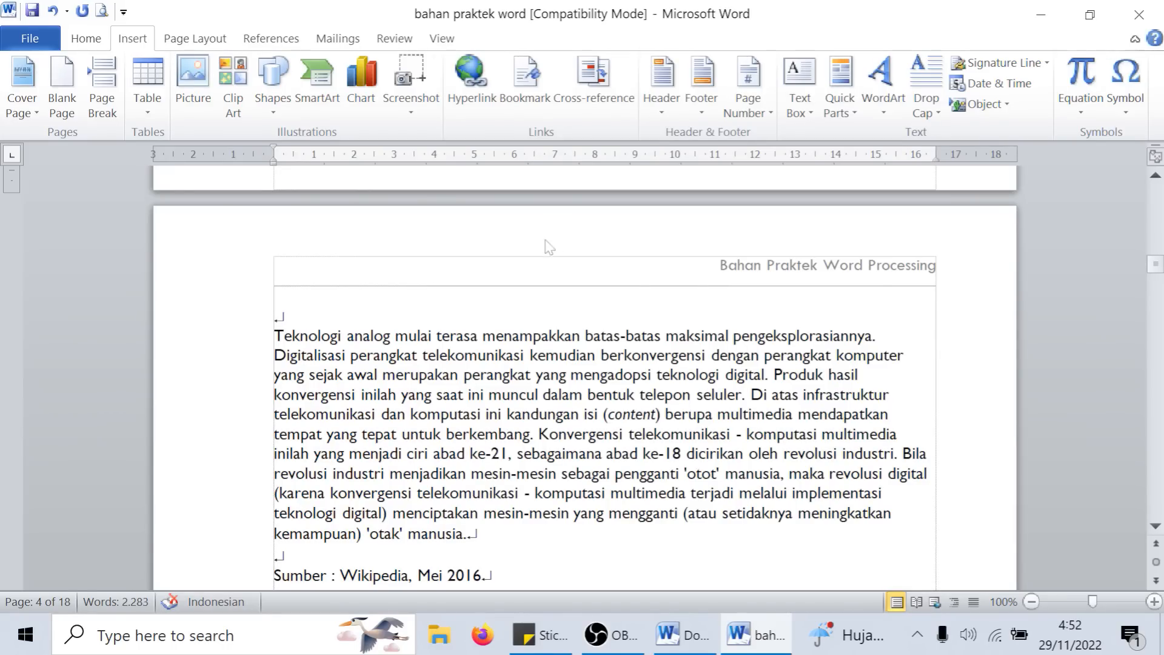
scroll(1040, 212, "up", 8)
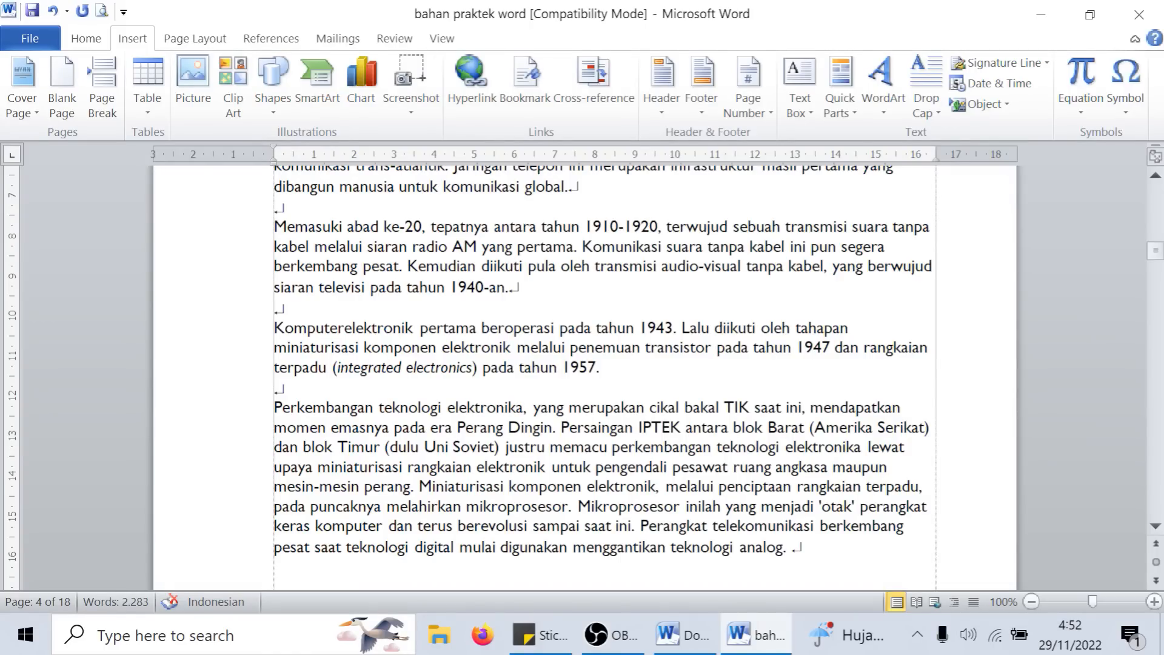
- Open the recent document "1.2 Surat Pengantar permohonansepesimen tanda tangan BRI" at 95% zoom and select the letterhead logo
left_click(32, 37)
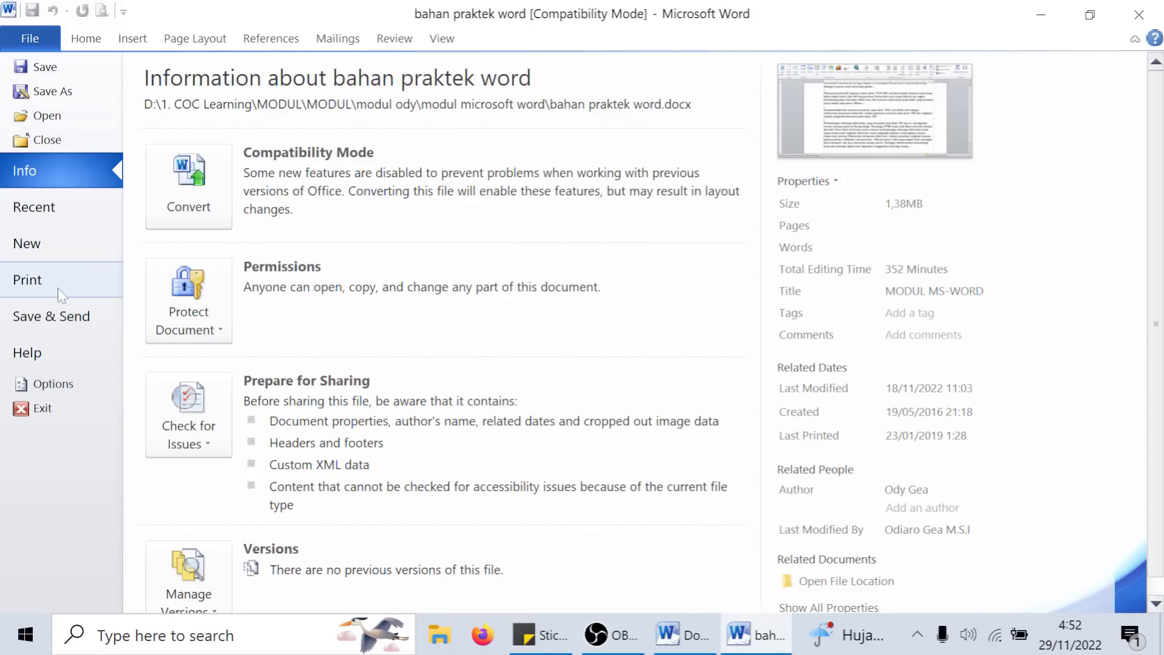
left_click(58, 209)
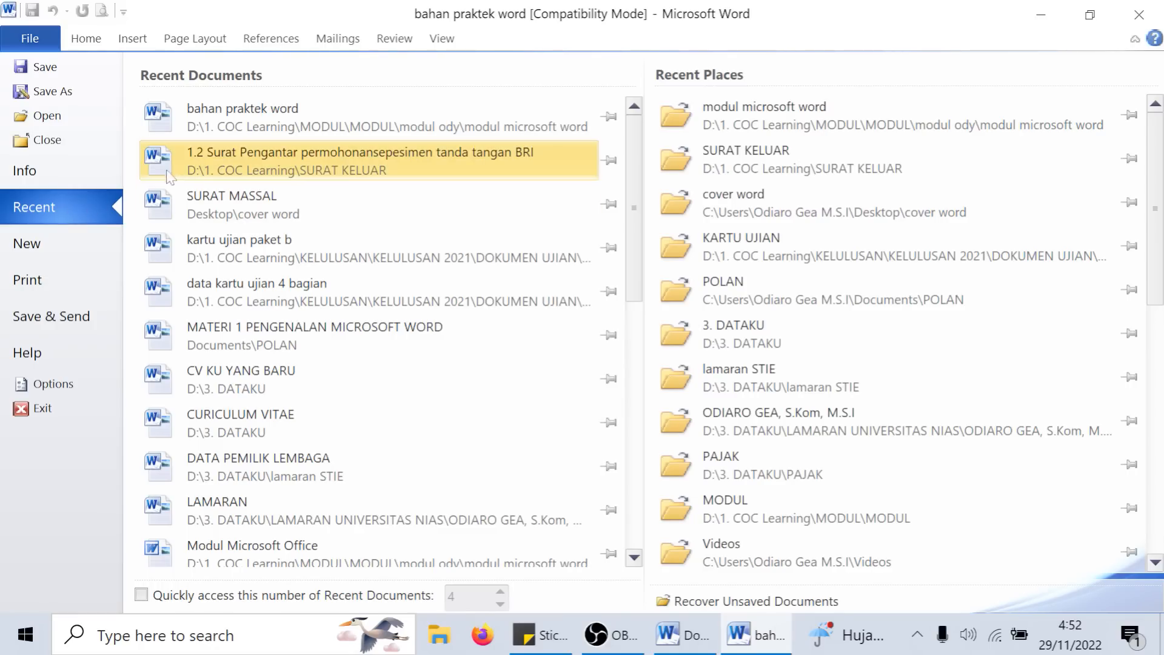
left_click(347, 172)
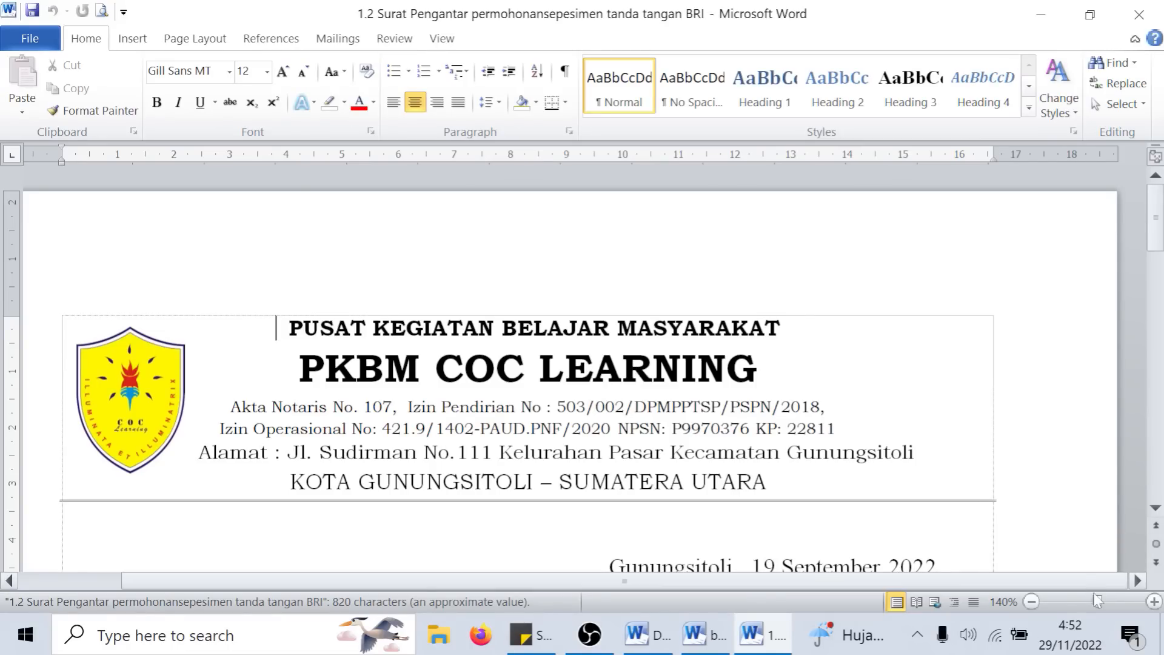
left_click_drag(1097, 602, 1089, 600)
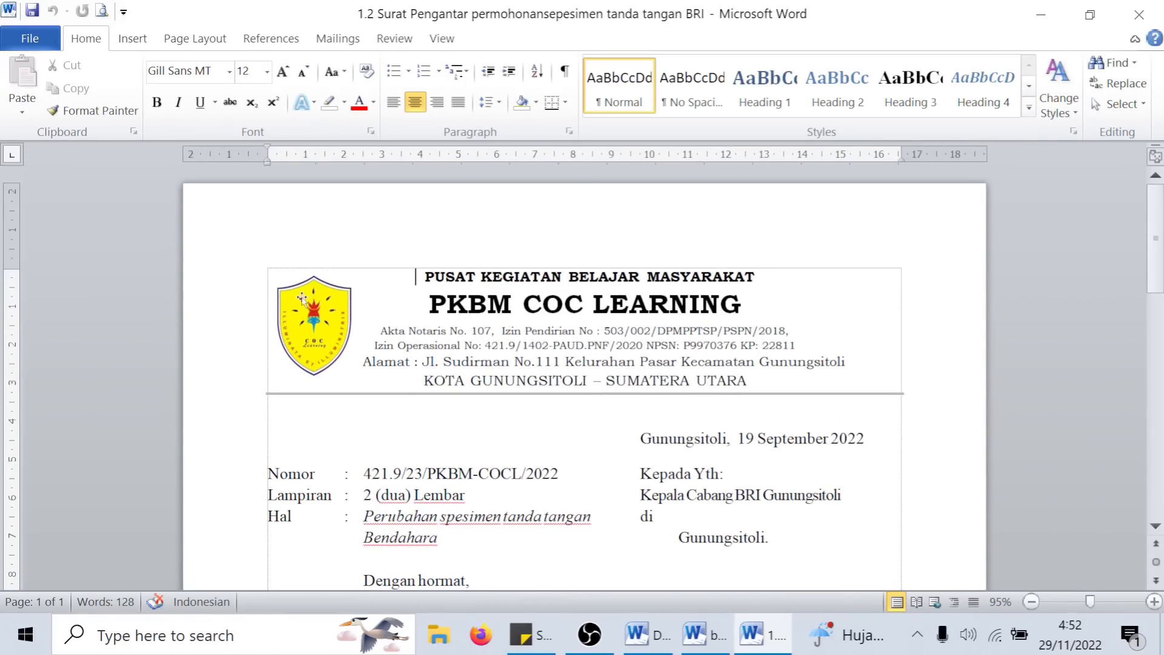
left_click(325, 332)
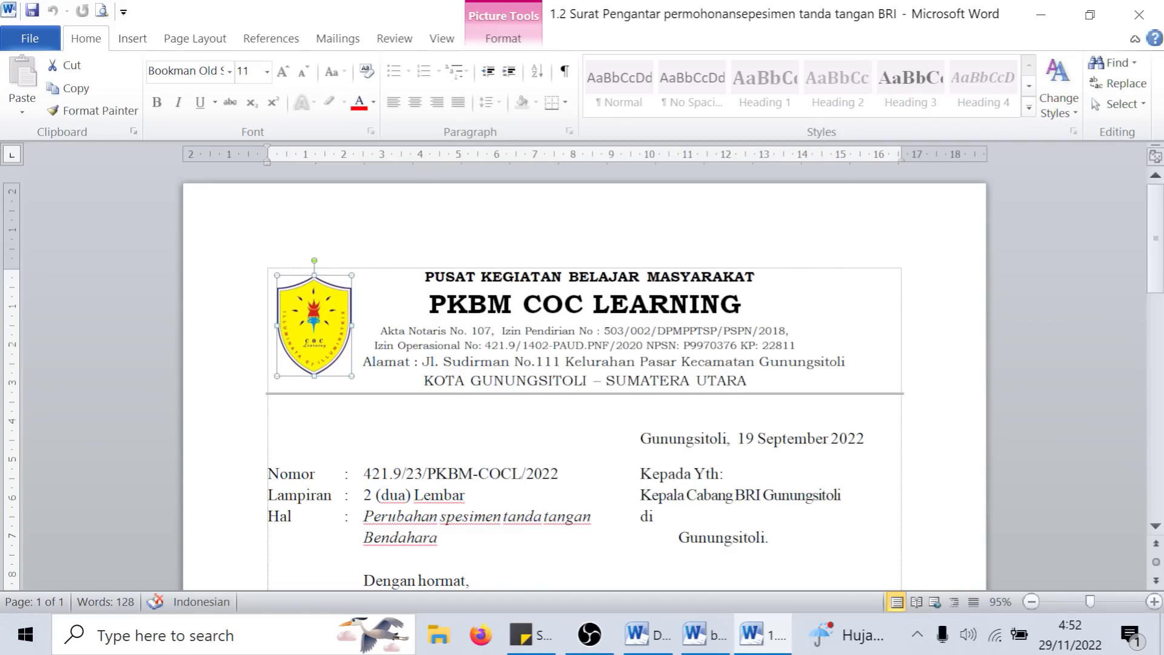
- Insert the picture raisa_43 inside the word "PKBM" of the letterhead and look over how the text is displaced
left_click(488, 303)
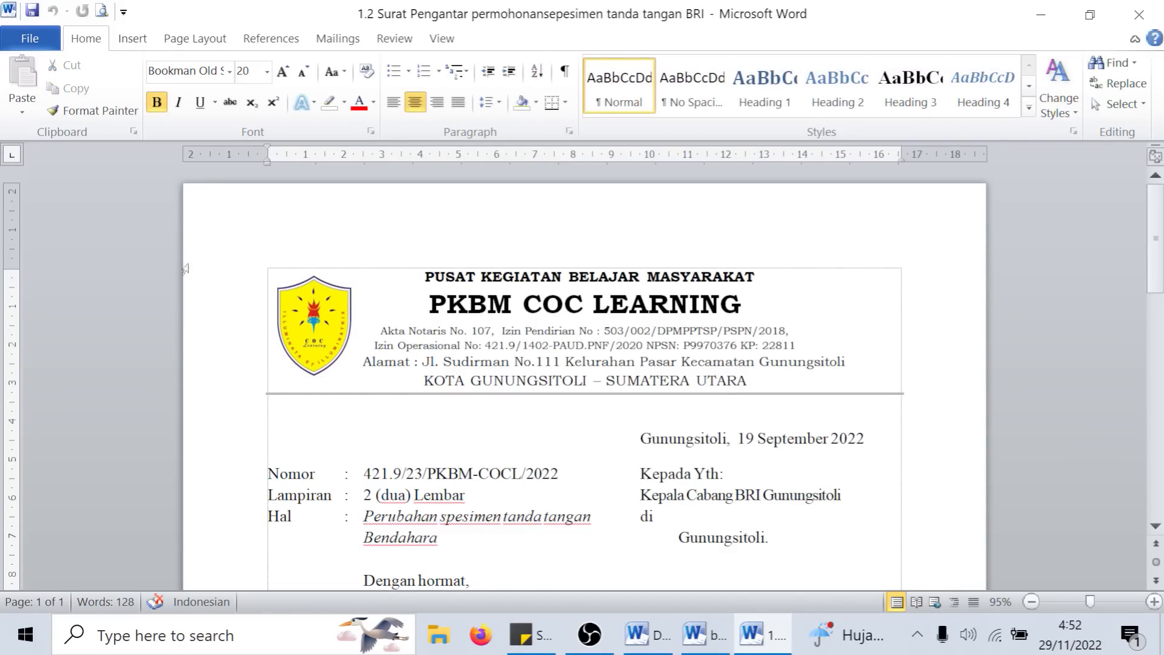
left_click(133, 38)
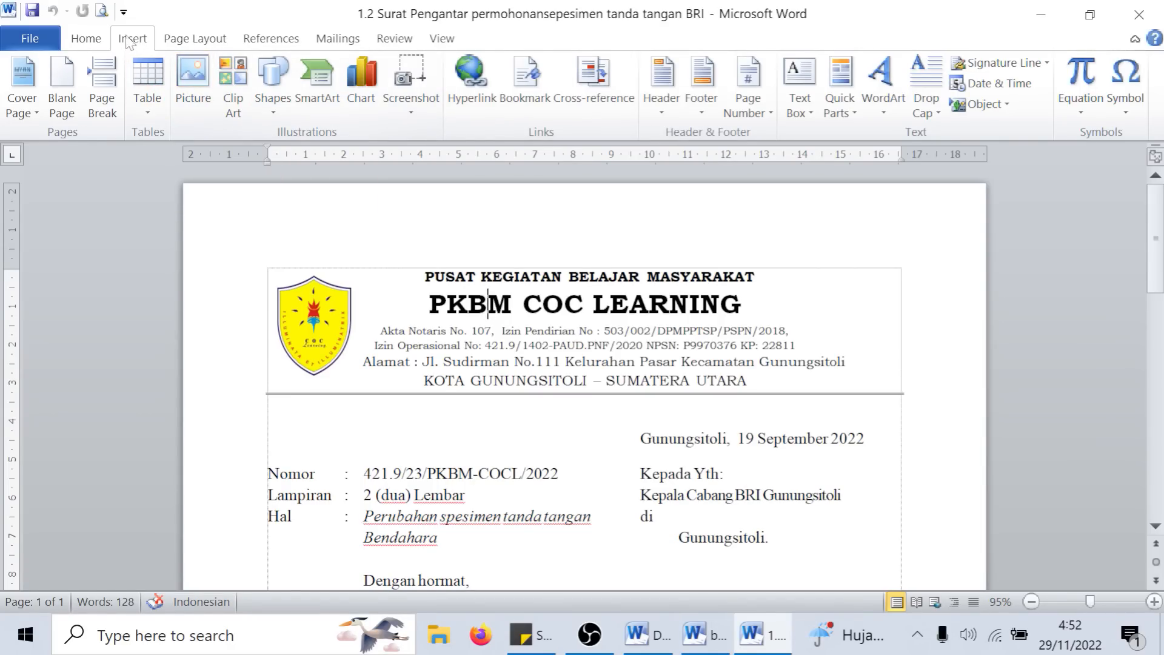
left_click(181, 85)
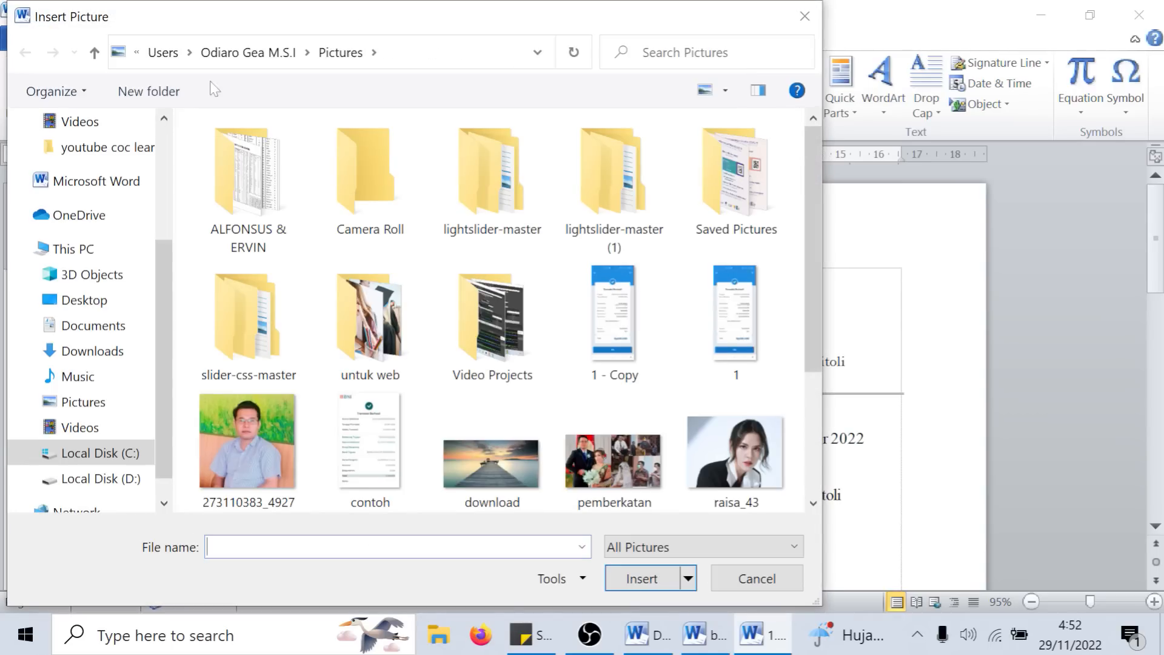
scroll(619, 341, "down", 1)
left_click(759, 427)
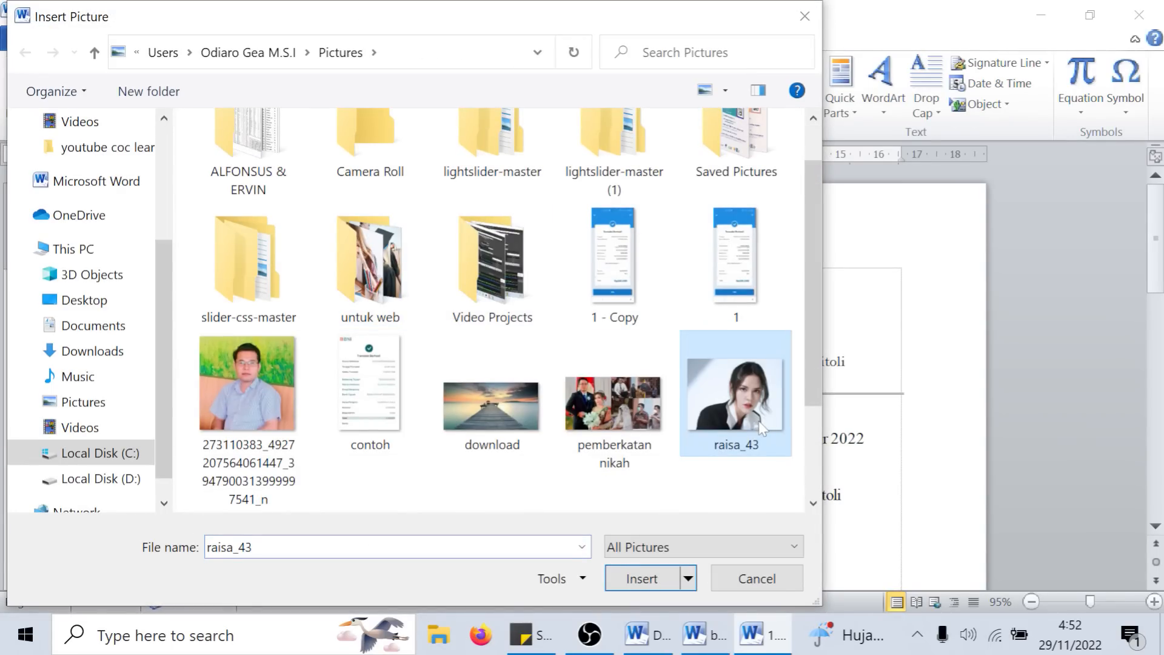
double_click(761, 427)
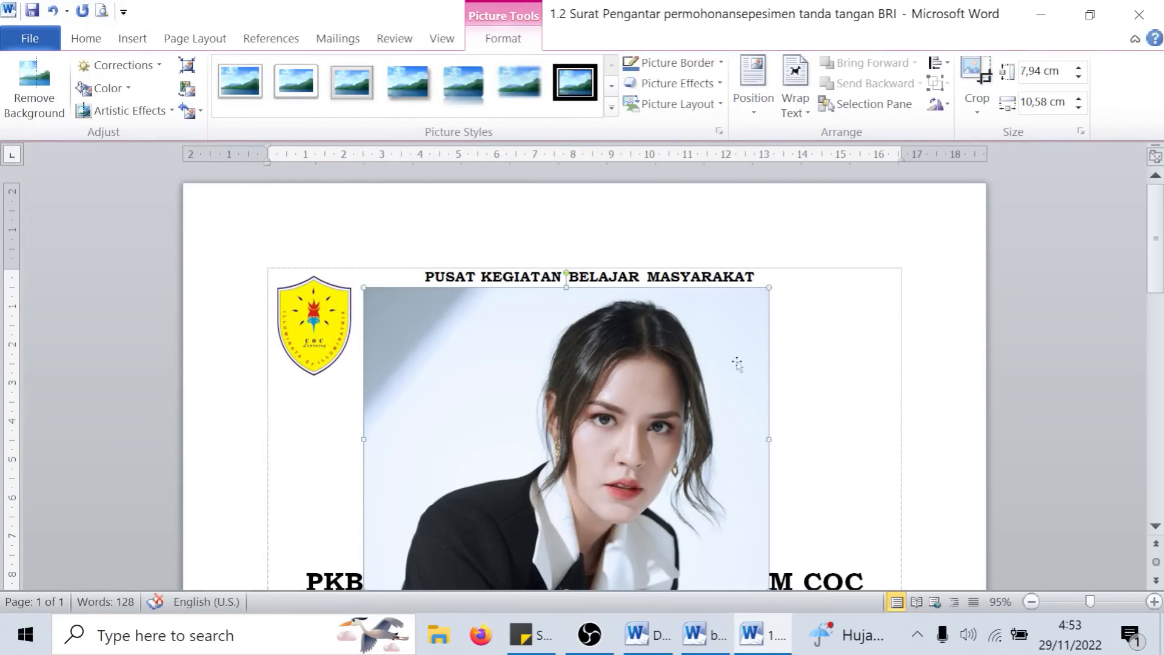
scroll(748, 358, "down", 10)
scroll(663, 388, "up", 5)
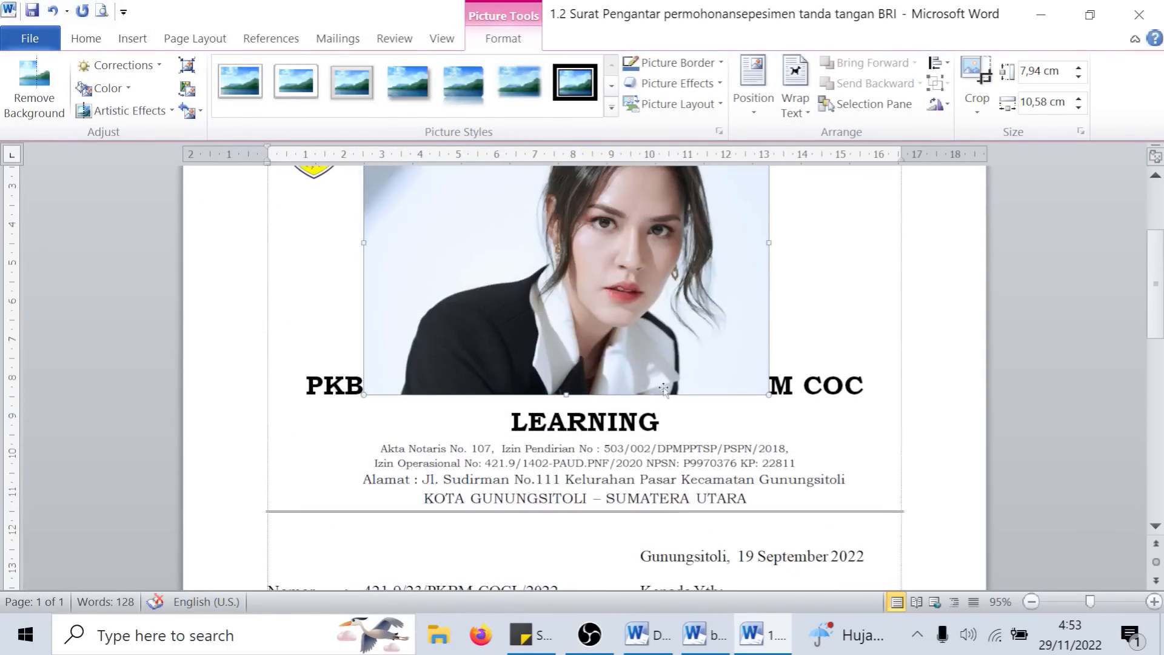
scroll(664, 389, "up", 4)
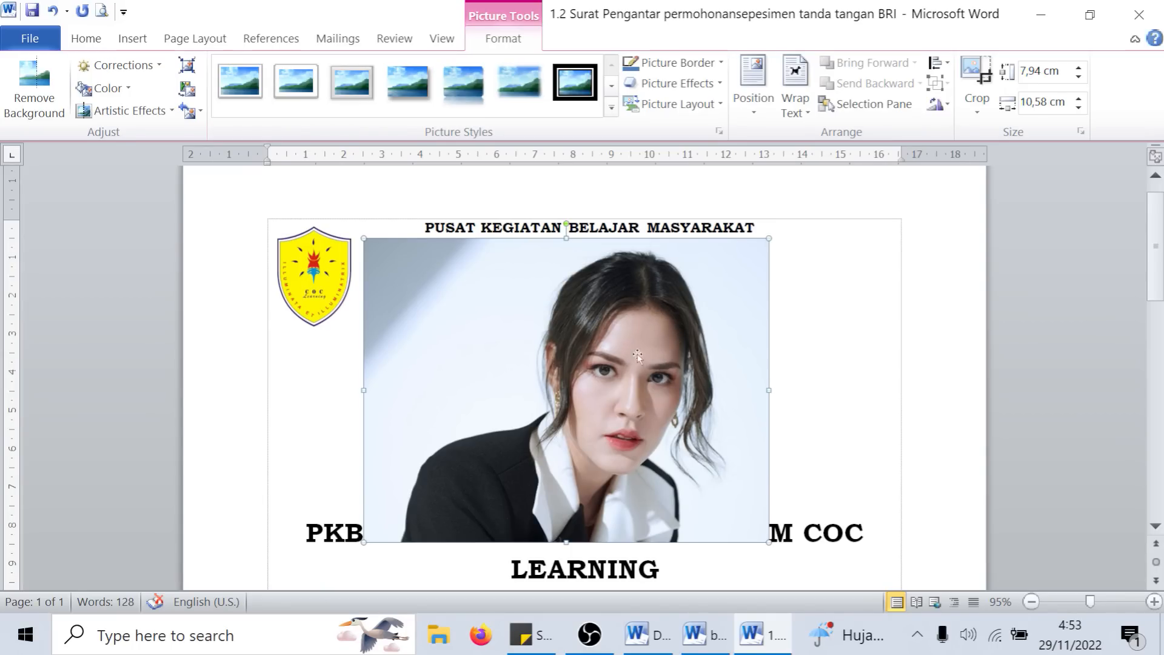
- Set the inserted portrait's text wrapping to In Front of Text
double_click(503, 40)
left_click(504, 41)
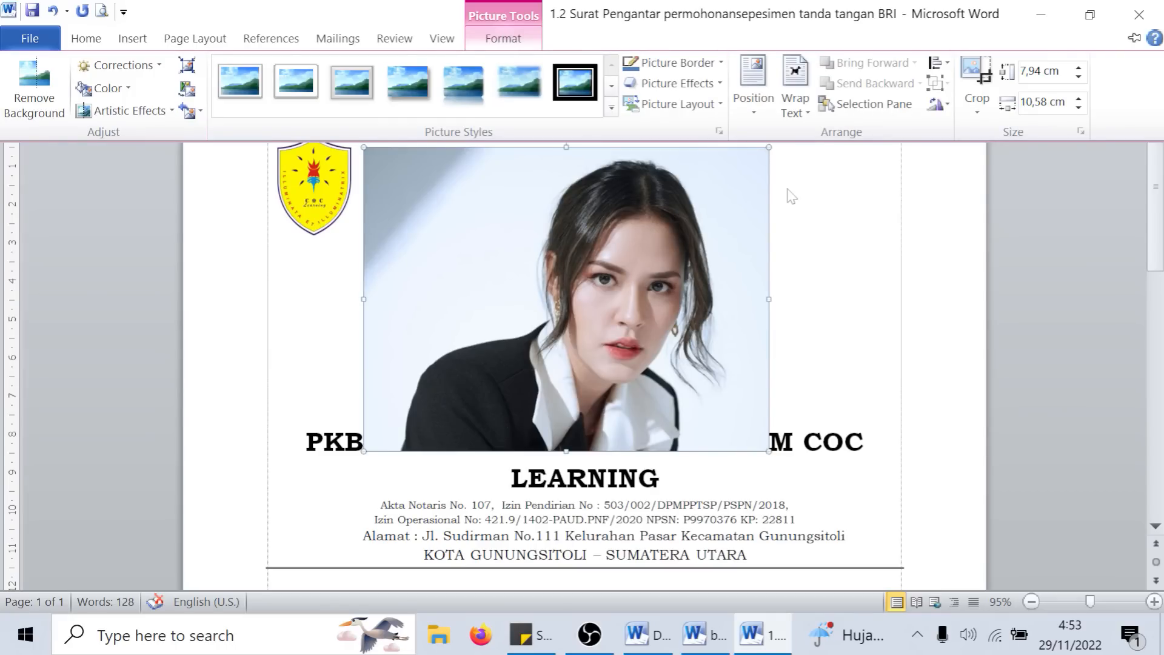
left_click(805, 118)
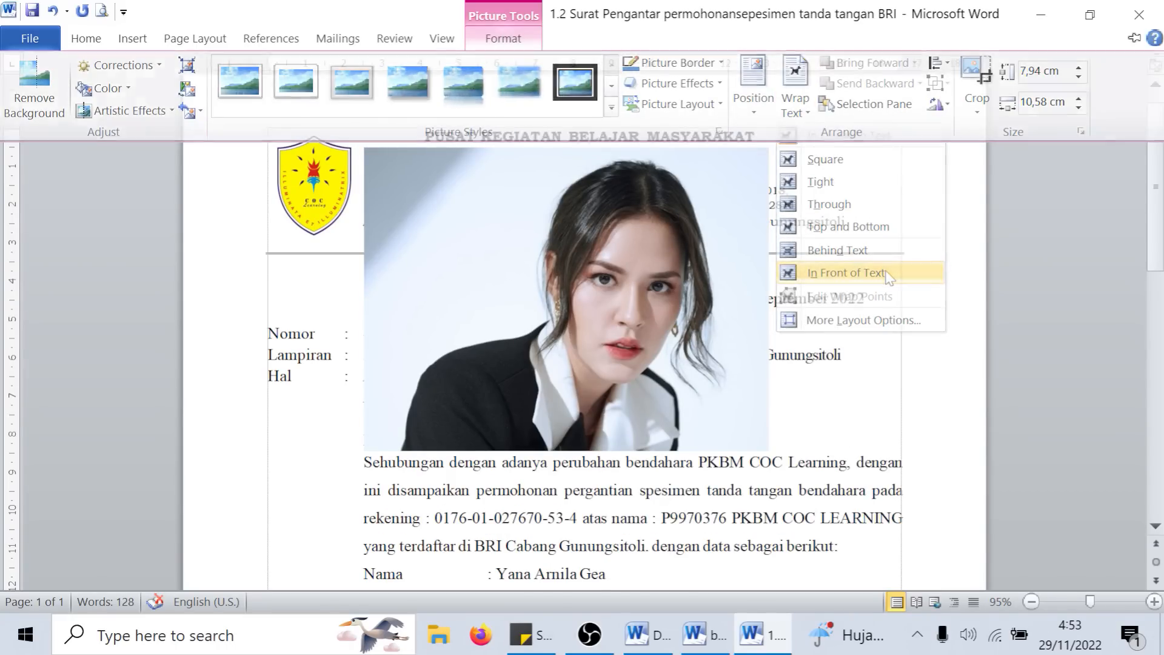
left_click(849, 273)
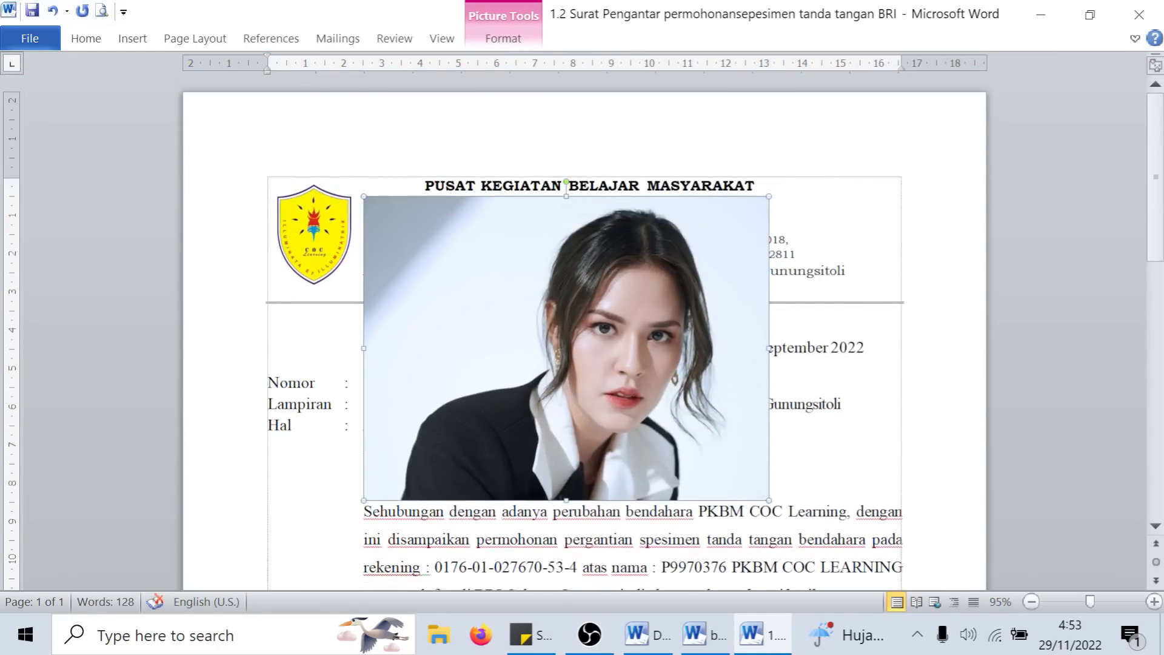
- Set the portrait's text wrapping to Behind Text and move it up behind the letterhead
double_click(537, 38)
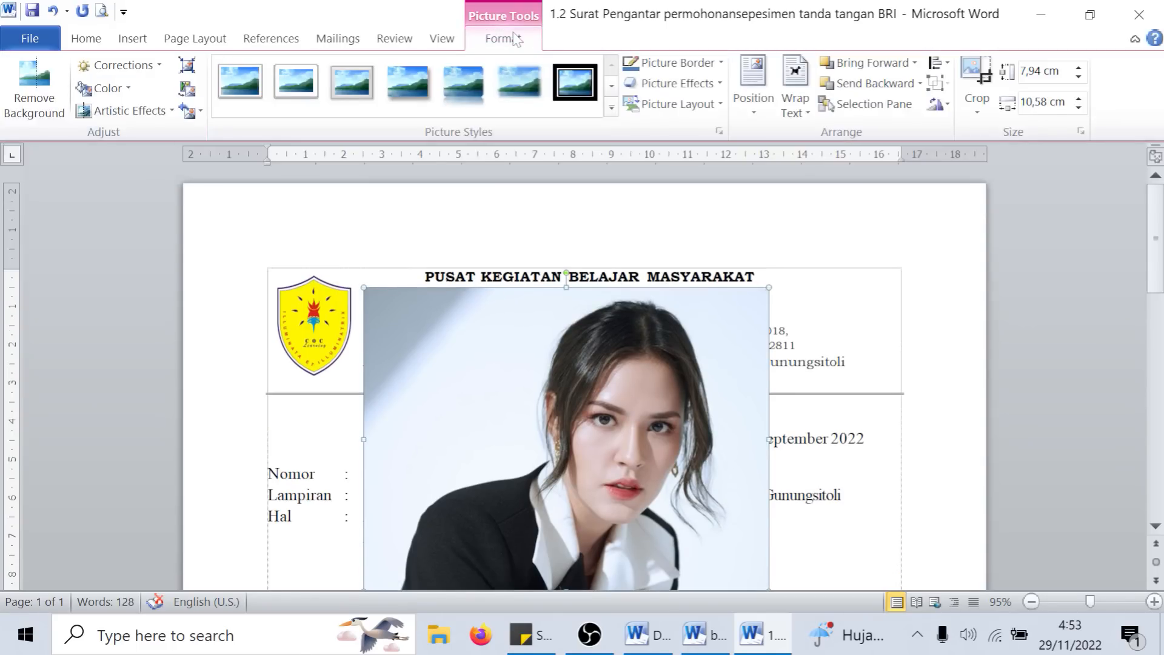
left_click(795, 100)
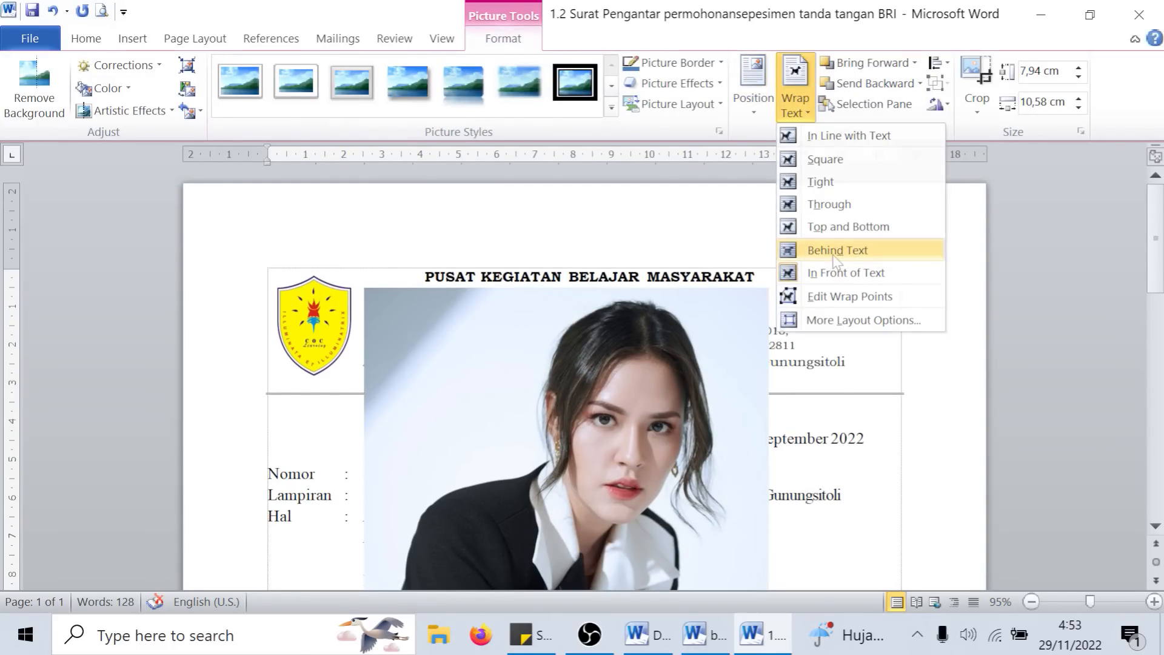
left_click(849, 250)
left_click_drag(482, 416, 534, 331)
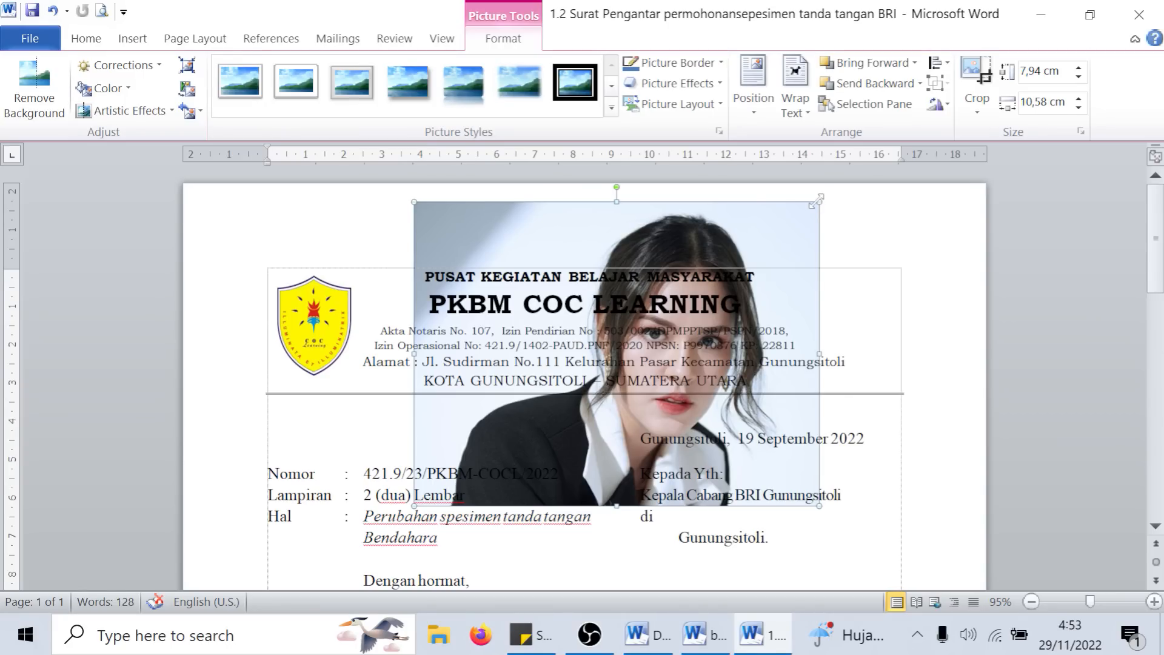
- Try shrinking the portrait to a small picture beside the date line, undo the resize, and return to its formatting options
left_click_drag(819, 200, 542, 444)
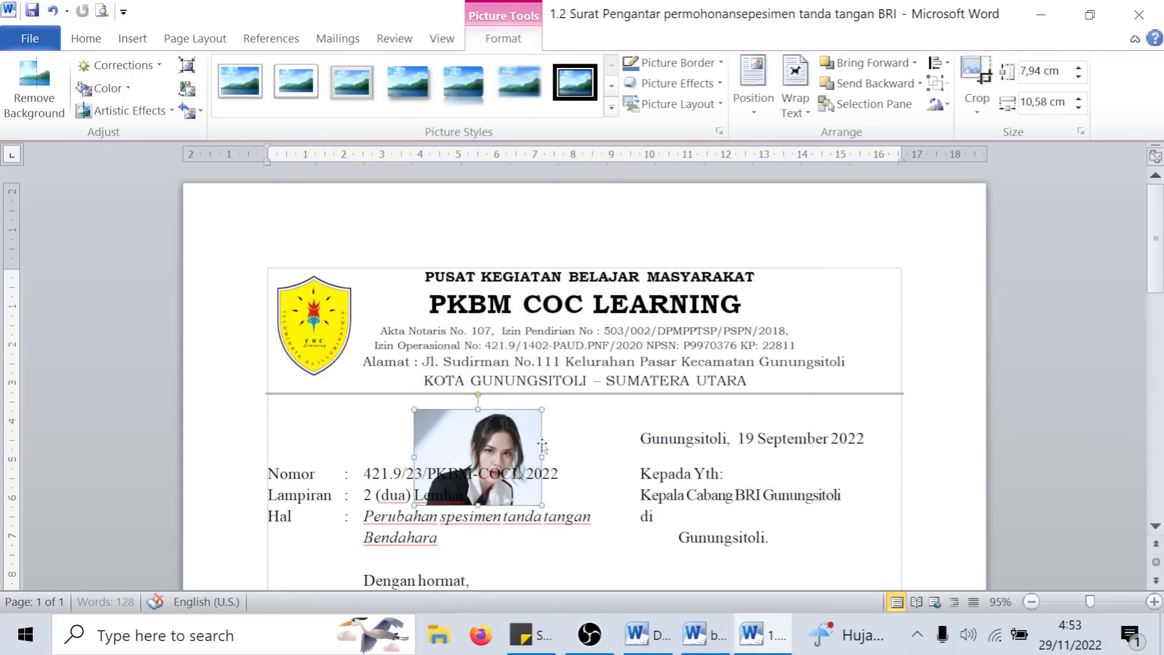
left_click(588, 440)
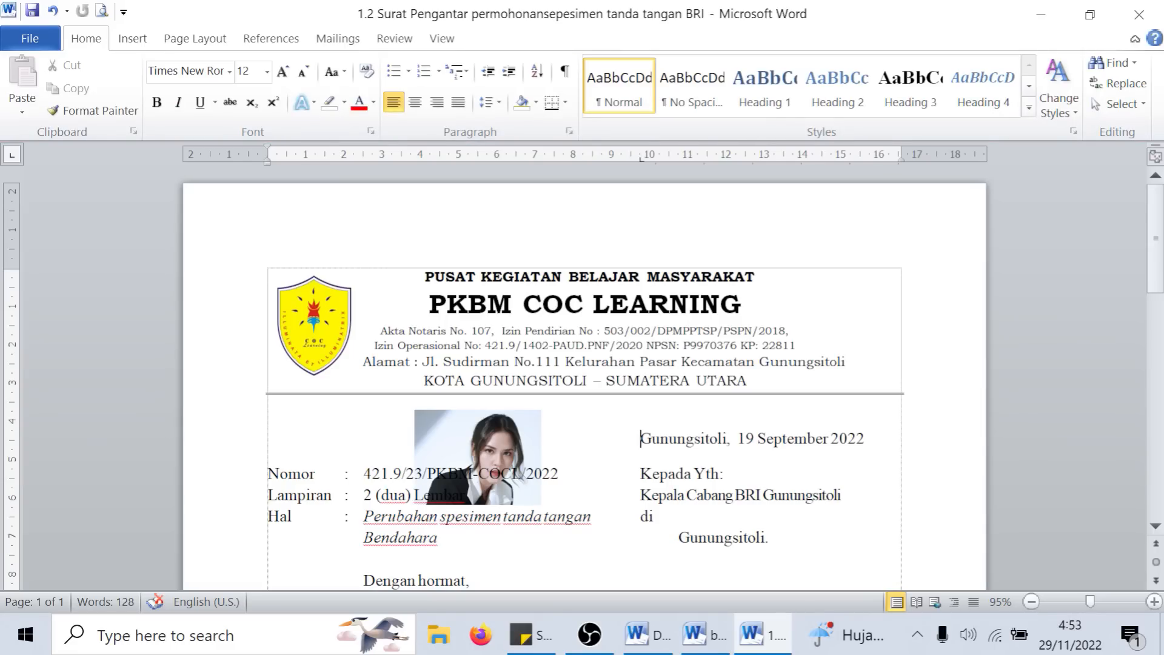
key("ctrl+z")
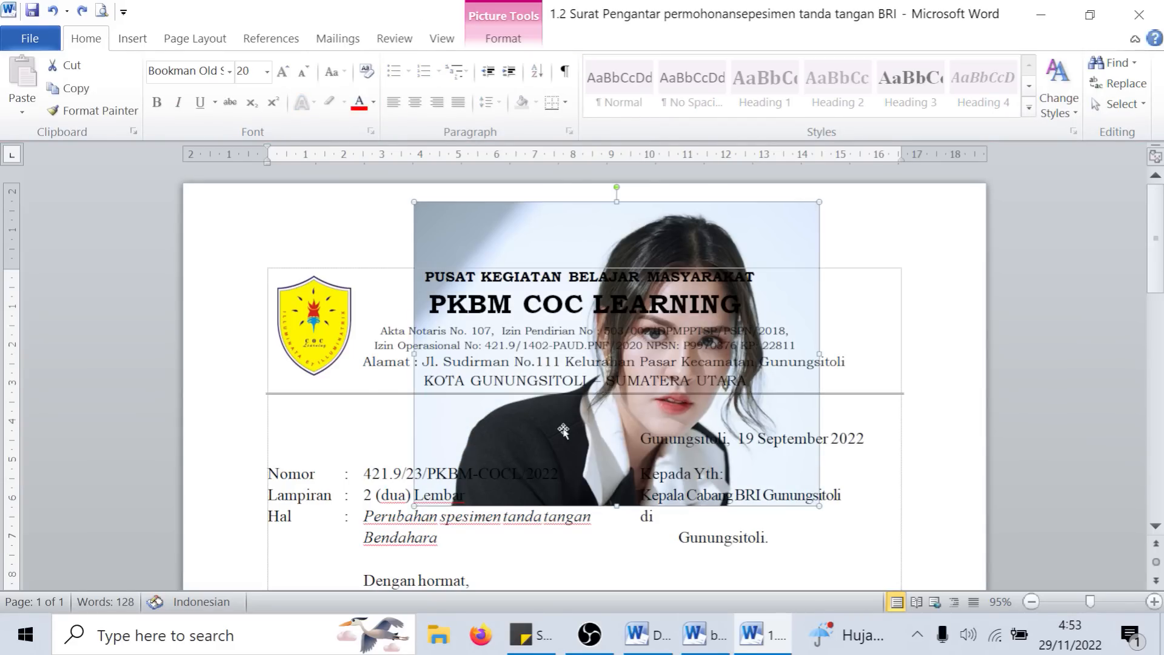
left_click(515, 40)
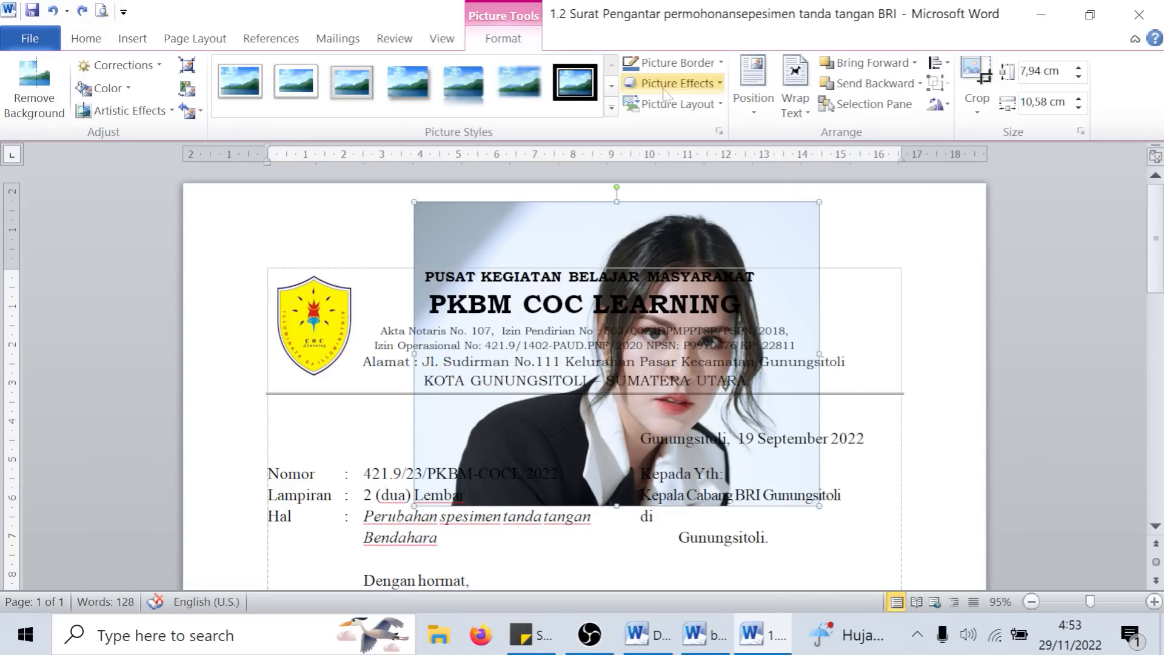
- Set the portrait's text wrapping to In Front of Text and shrink it to about 2.6 × 2 cm beside the letterhead's right end
left_click(753, 91)
left_click(795, 100)
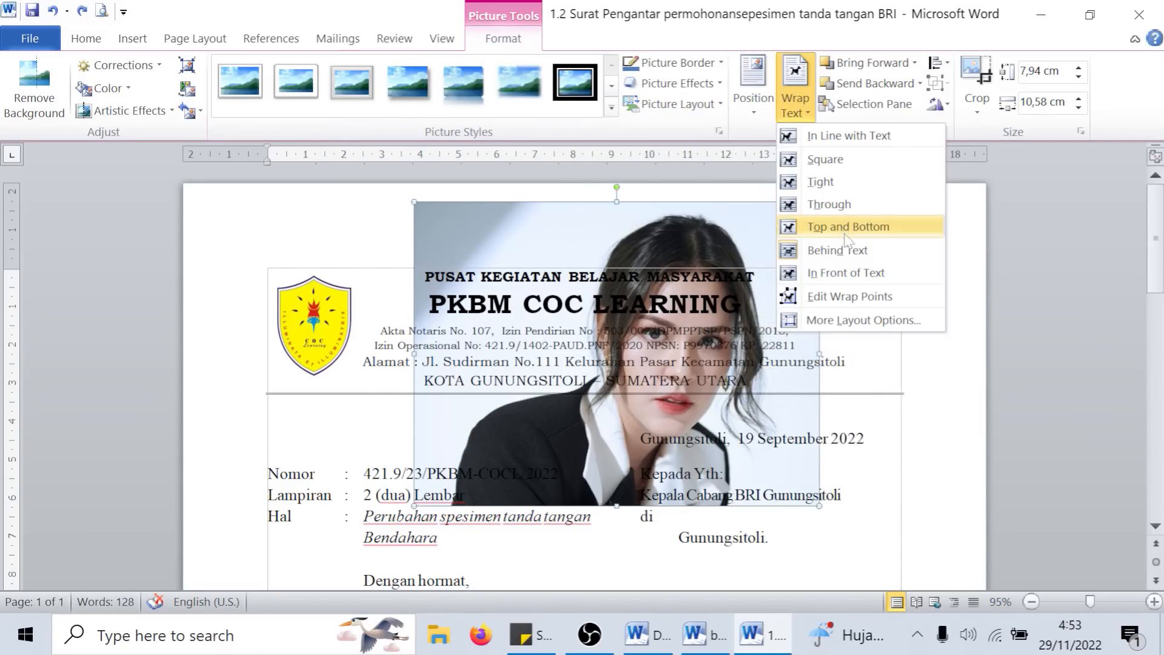
left_click(834, 268)
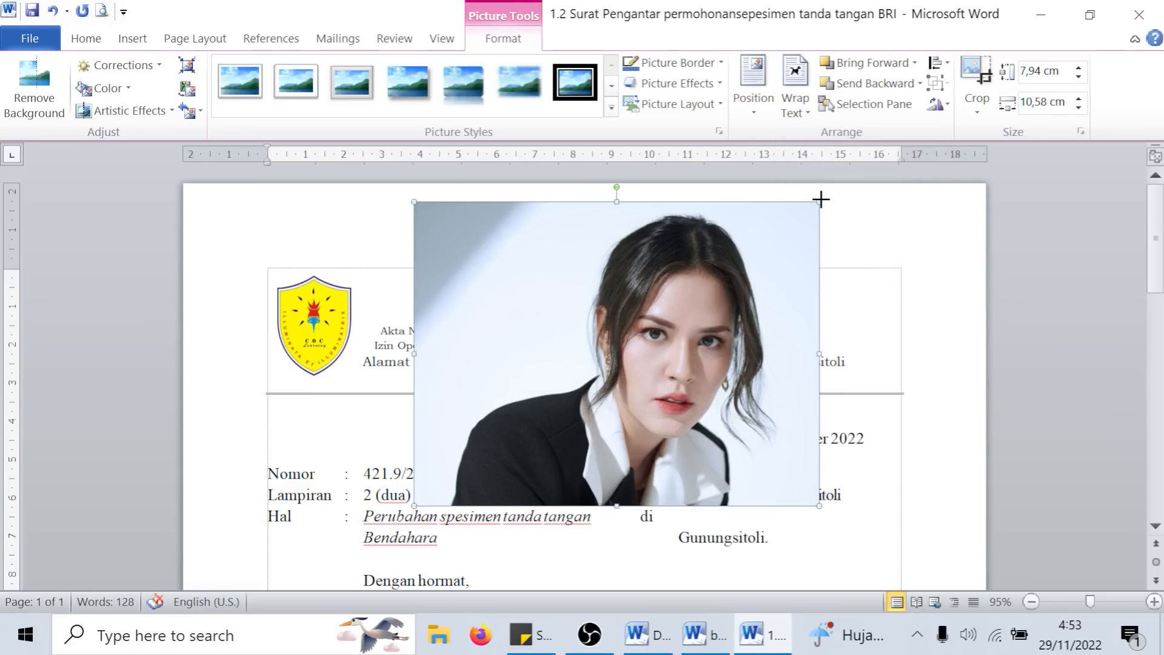
left_click_drag(820, 200, 875, 299)
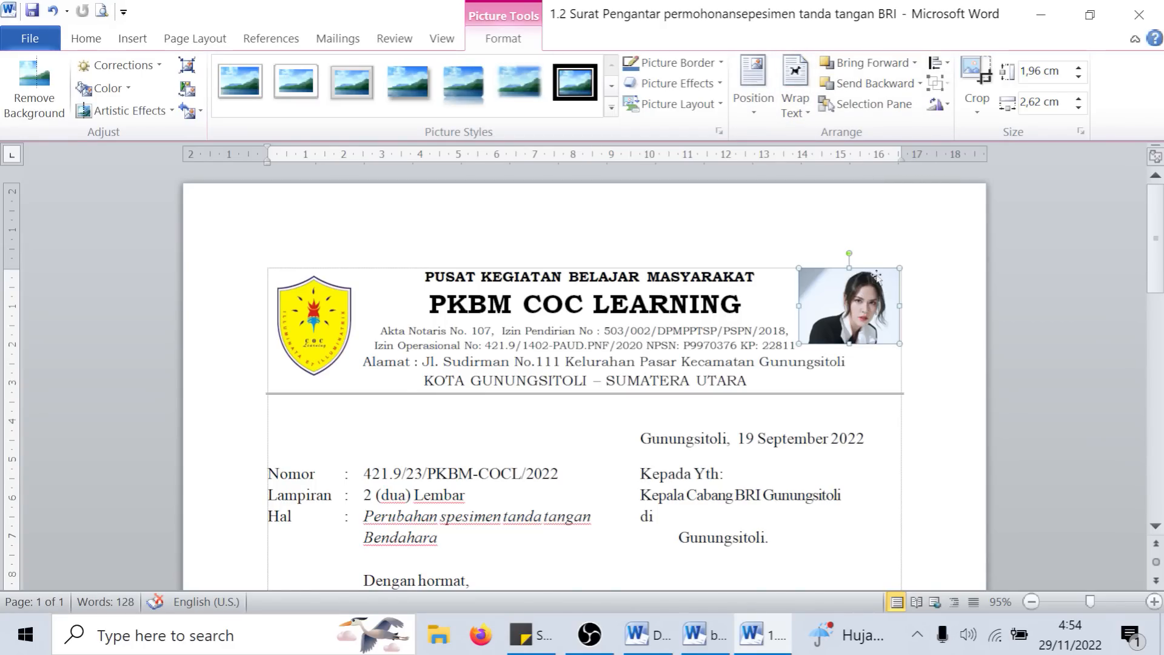
- Increase the portrait's height to 2.8 cm and move it left over the end of the letterhead text
left_click(1079, 67)
left_click(1078, 68)
left_click(1079, 68)
left_click(1078, 67)
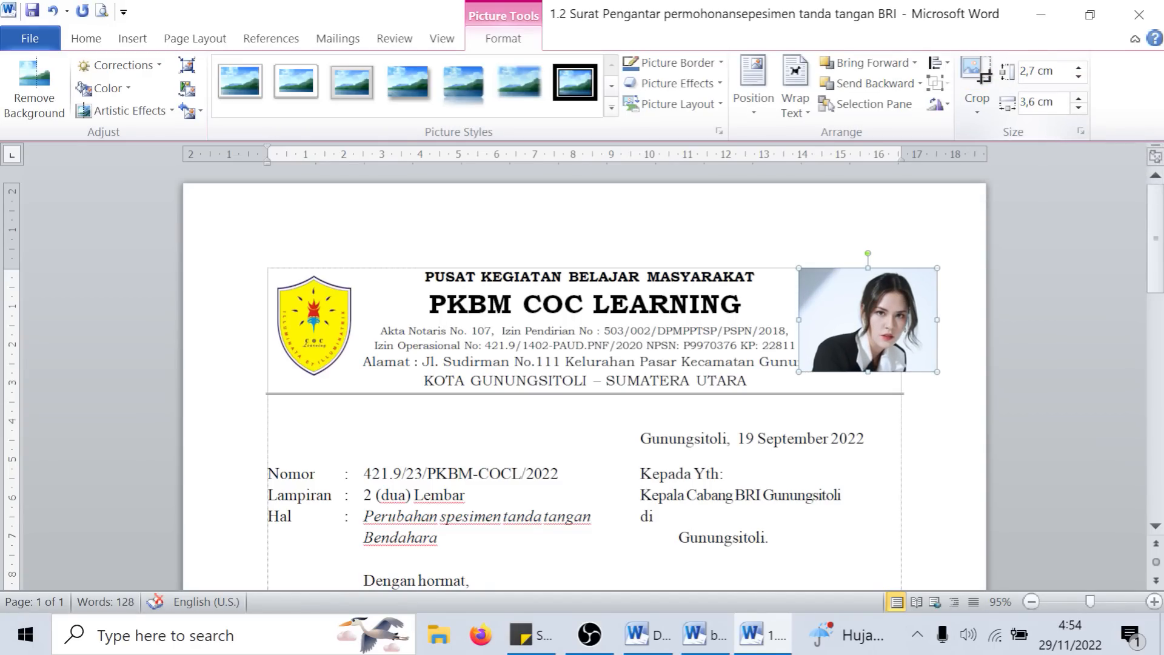
left_click(1084, 69)
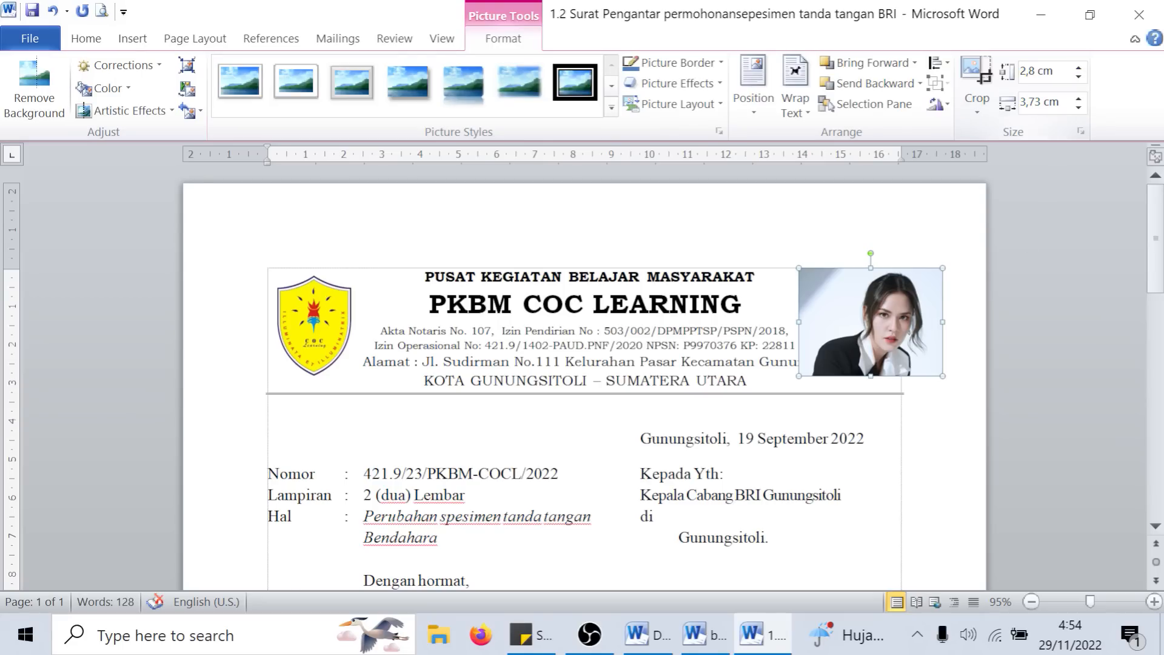
left_click_drag(940, 322, 832, 332)
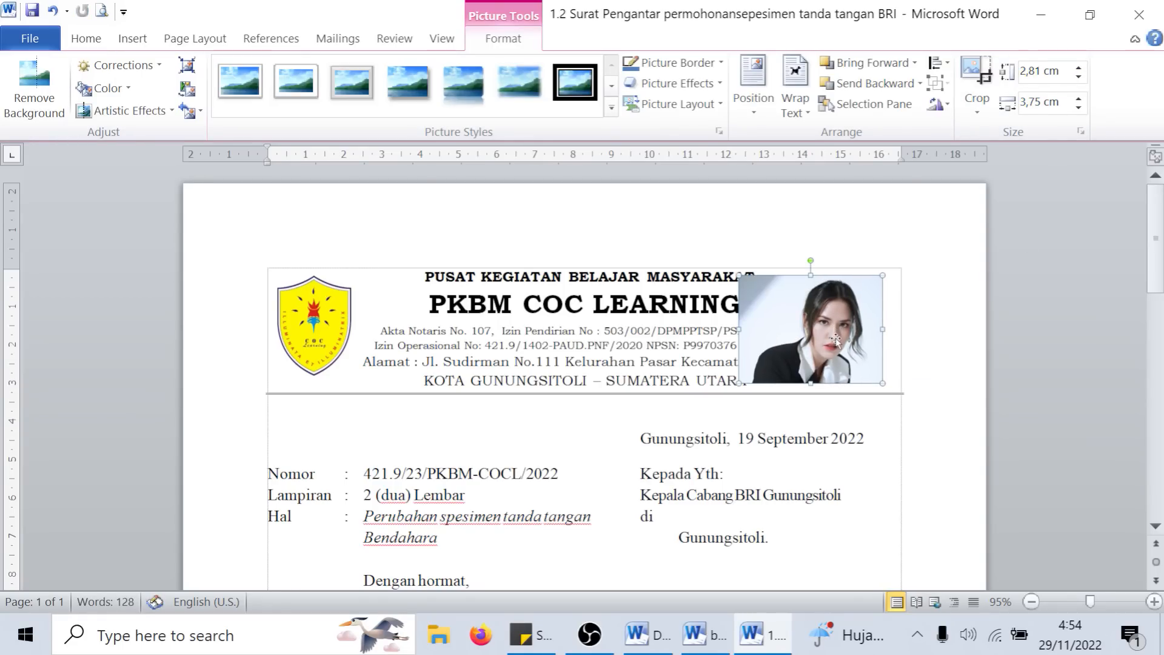
- Switch the portrait's text wrapping to In Line with Text, to Square, and finally to Tight
left_click(794, 89)
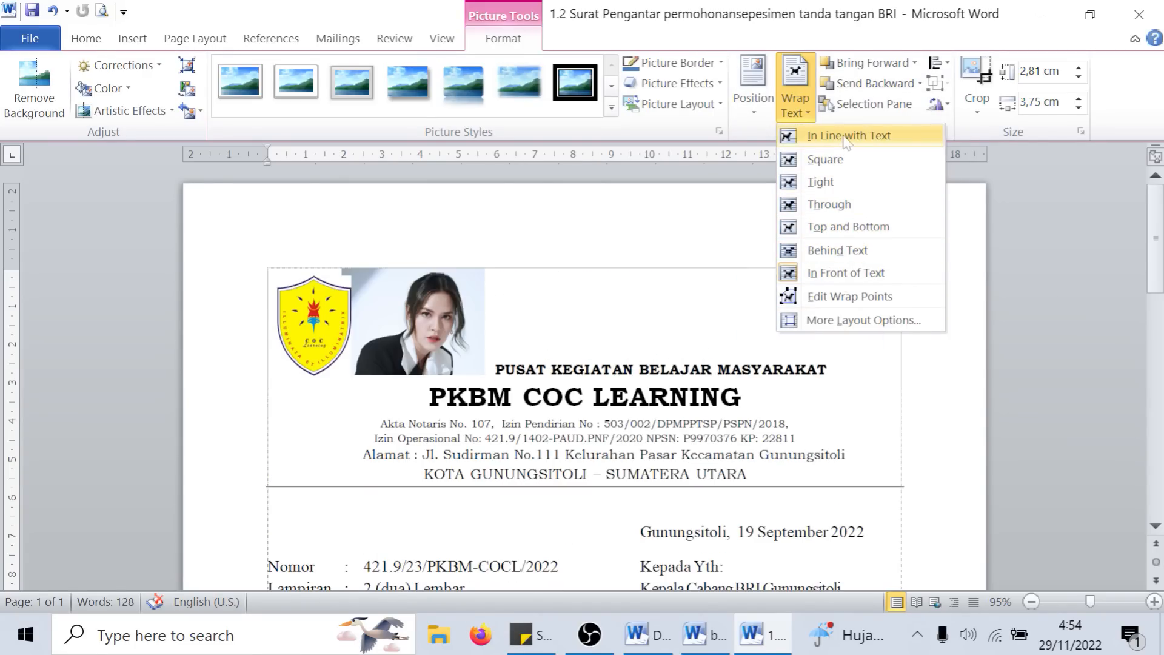
left_click(847, 137)
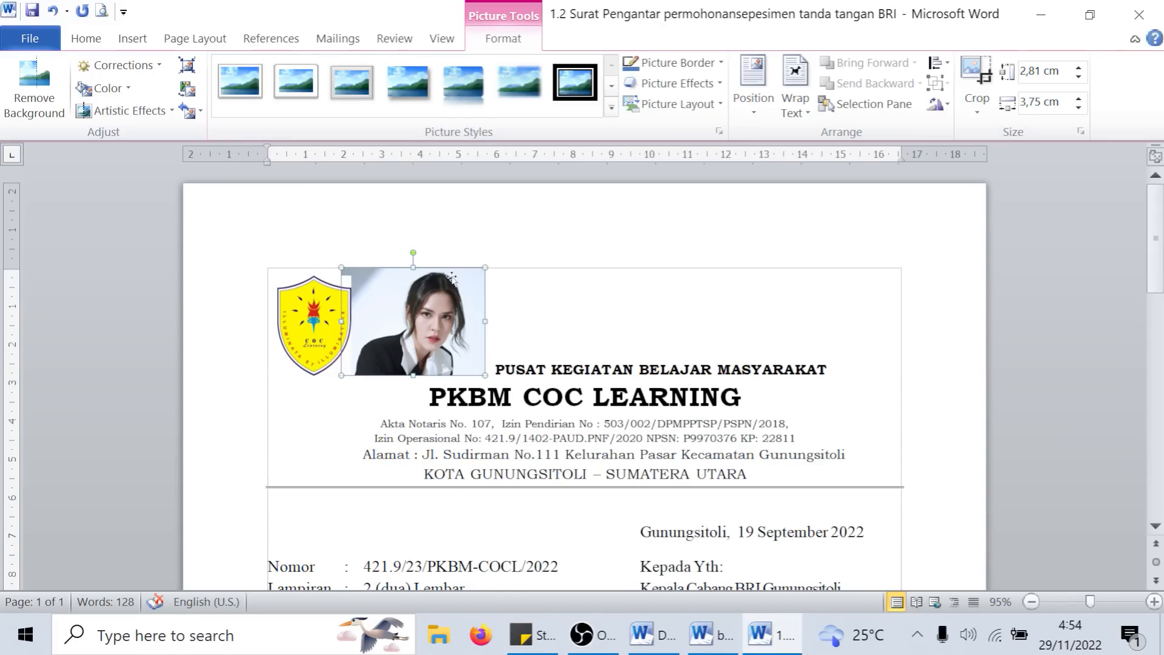
left_click(795, 103)
left_click(840, 162)
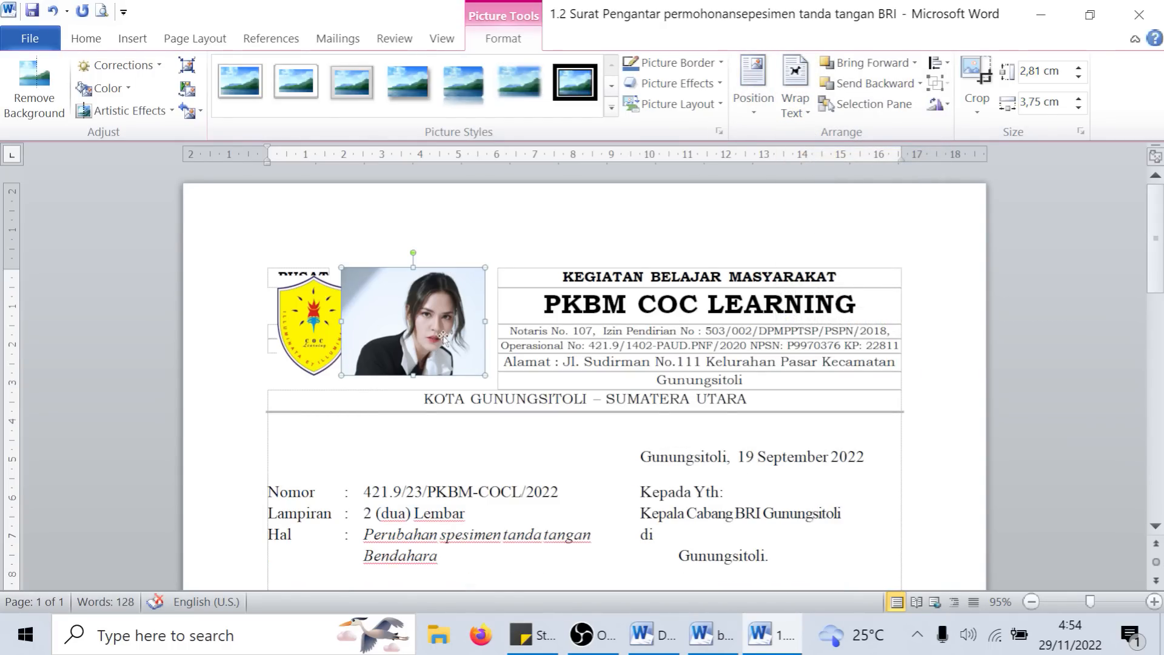
left_click(795, 103)
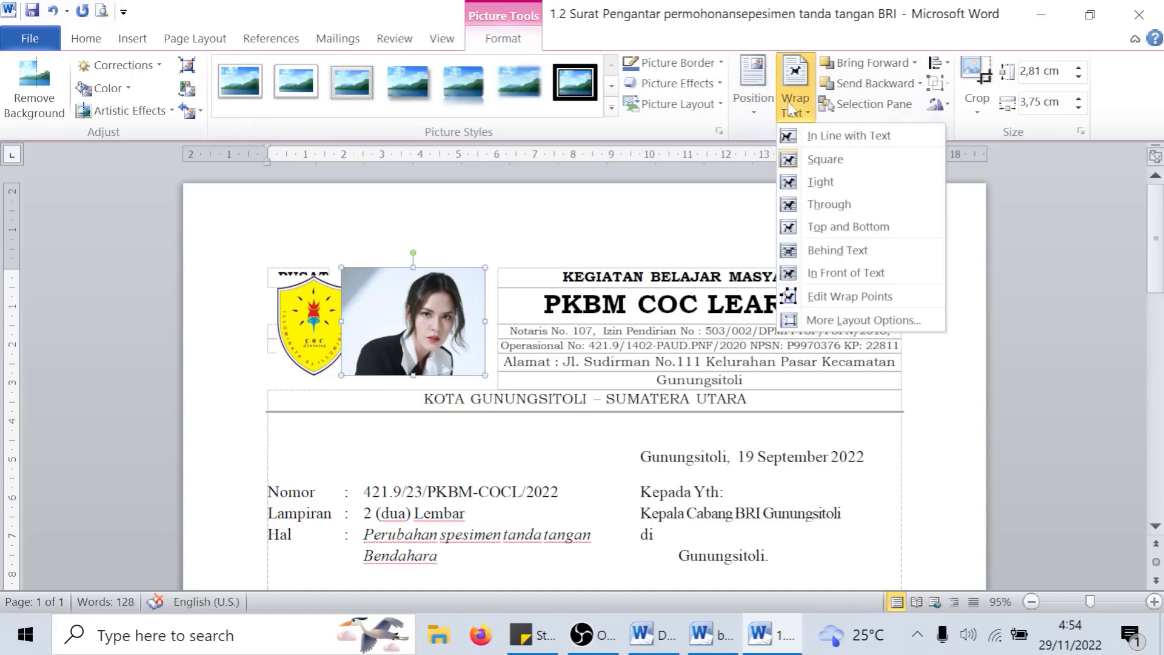
left_click(822, 182)
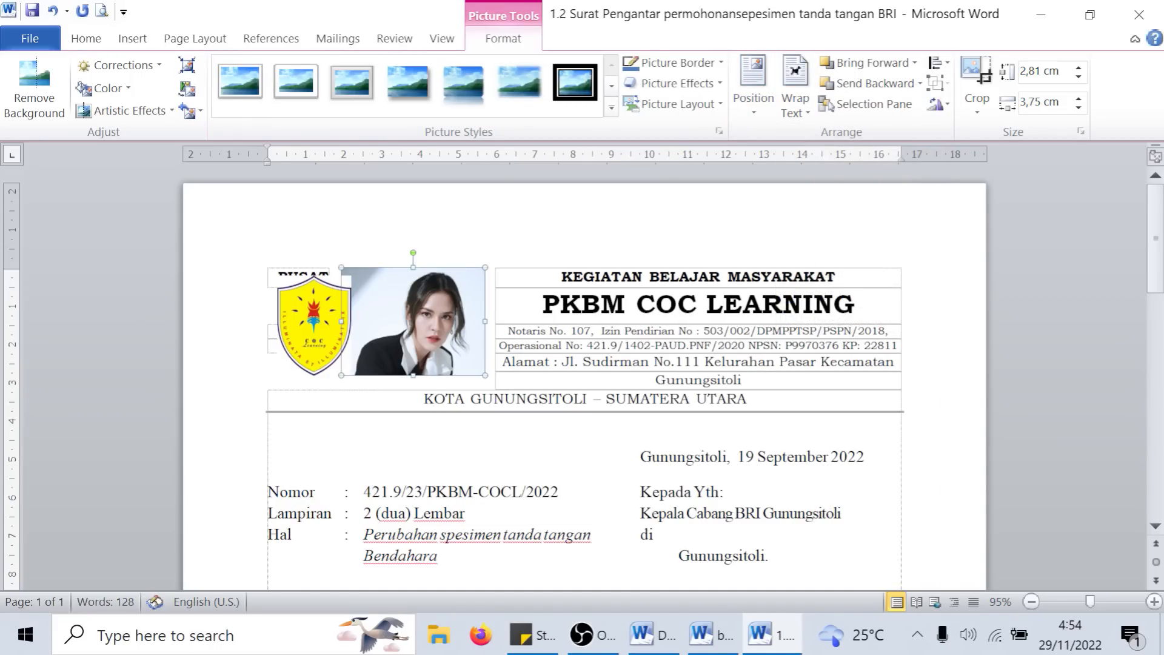
- Try editing the portrait's wrap points by pulling the lower-right point outward, and undo the change
left_click(811, 88)
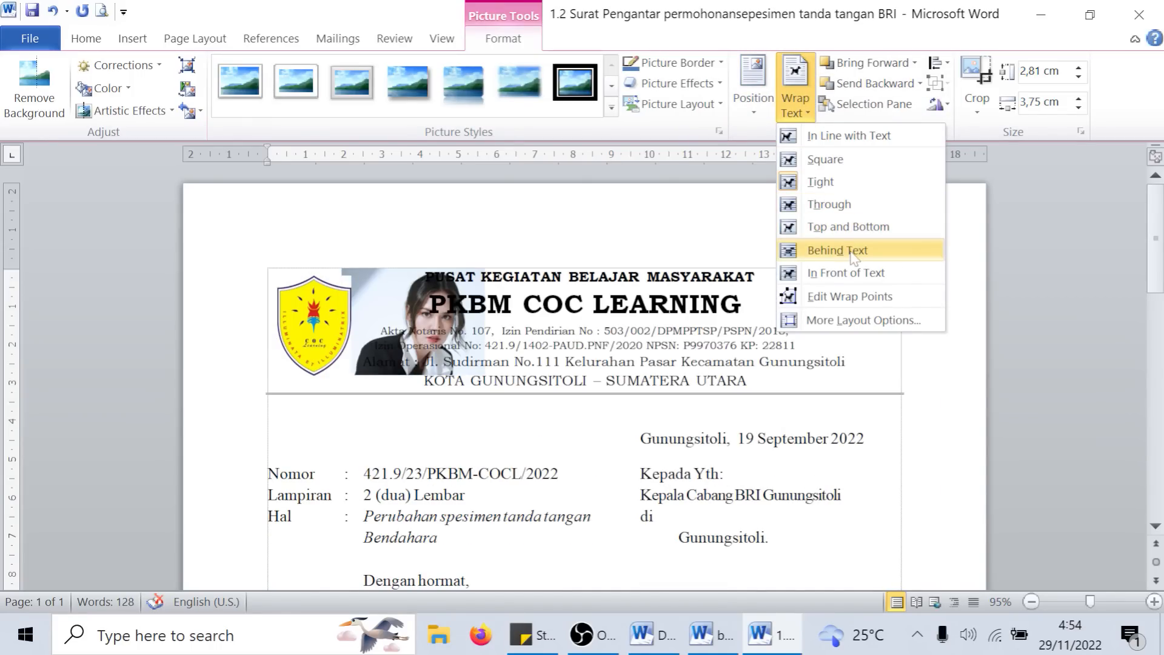
left_click(851, 297)
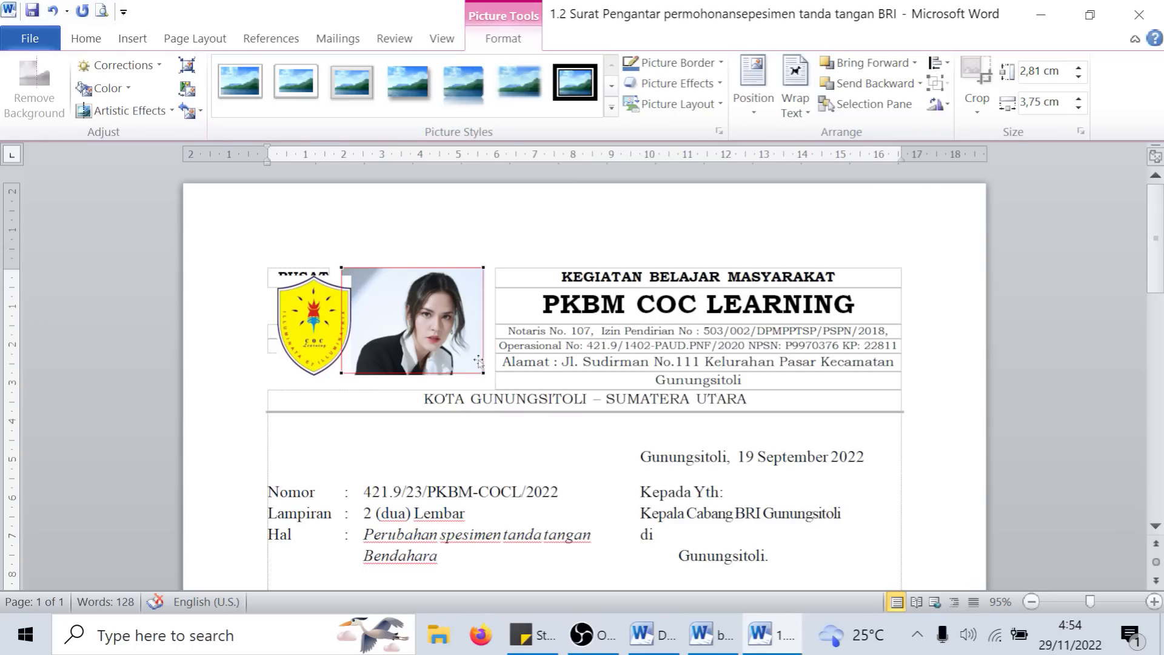
left_click_drag(486, 373, 510, 374)
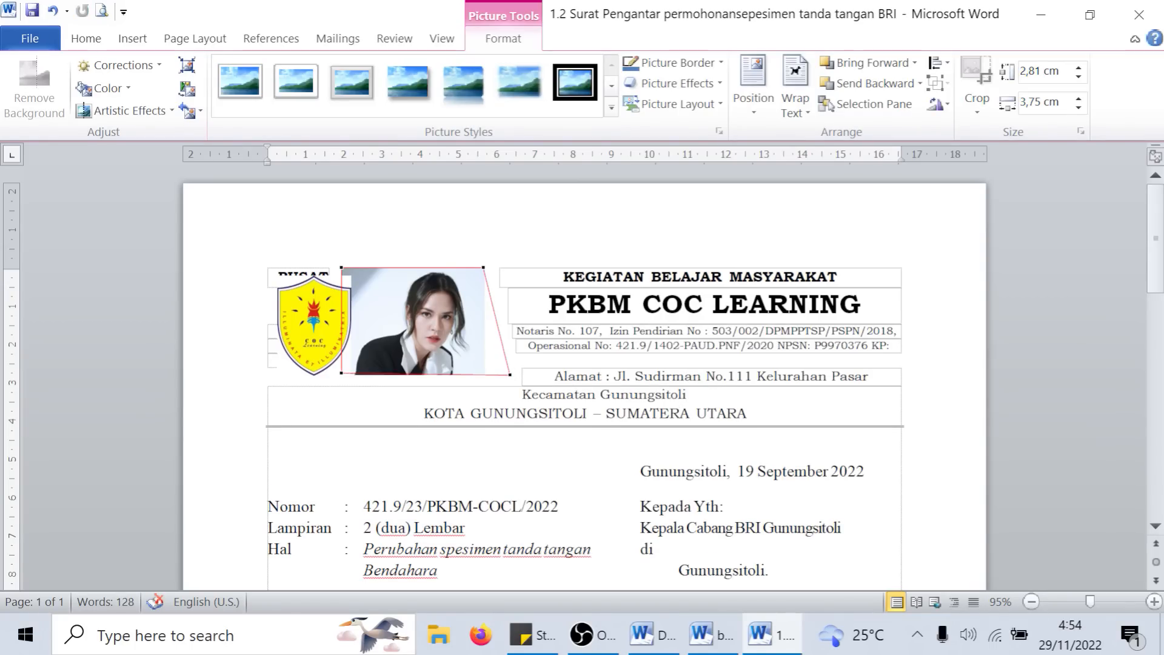
left_click(795, 94)
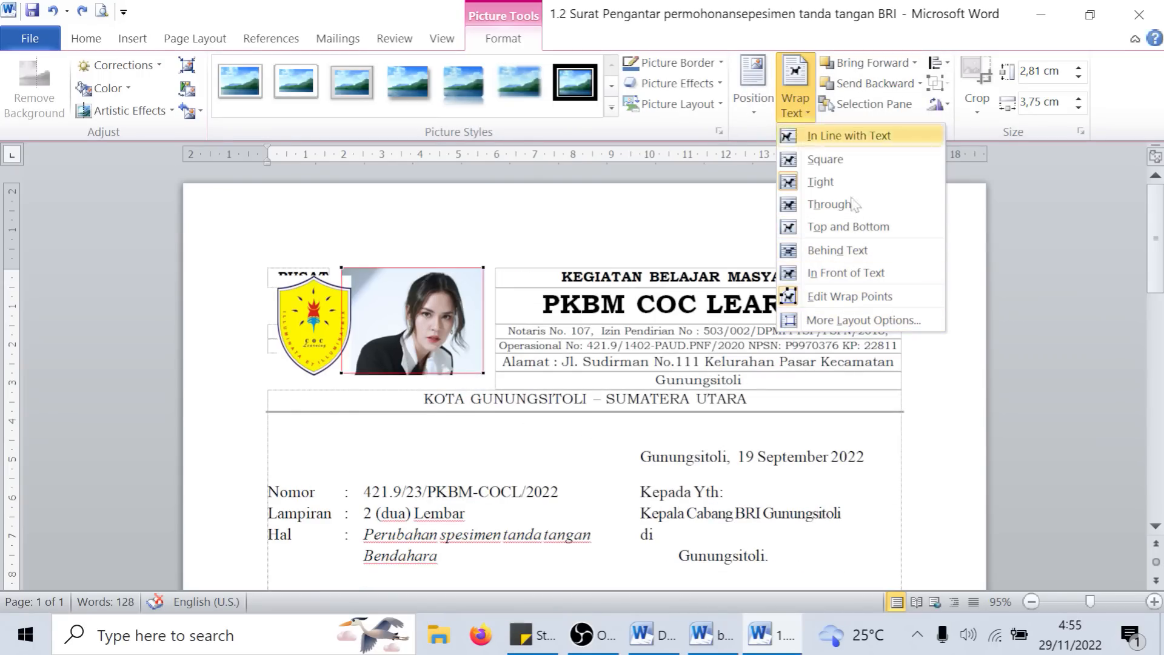
left_click(821, 160)
- Move the portrait to the right end of the letterhead and set its text wrapping to In Front of Text
left_click(438, 316)
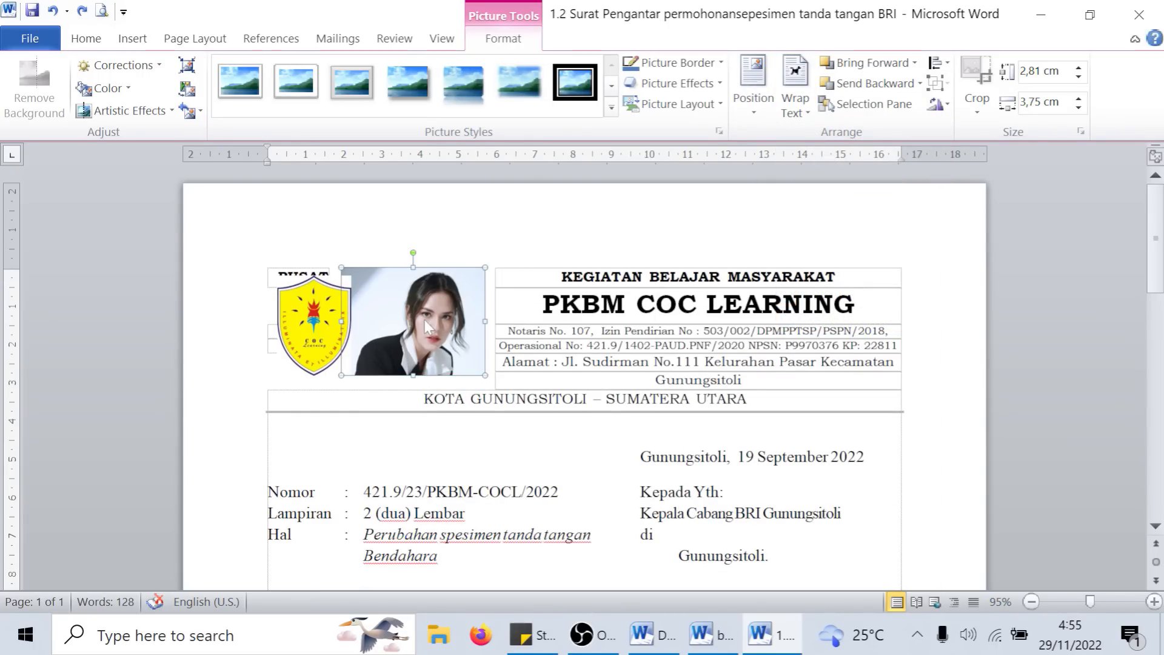
left_click_drag(446, 305, 873, 312)
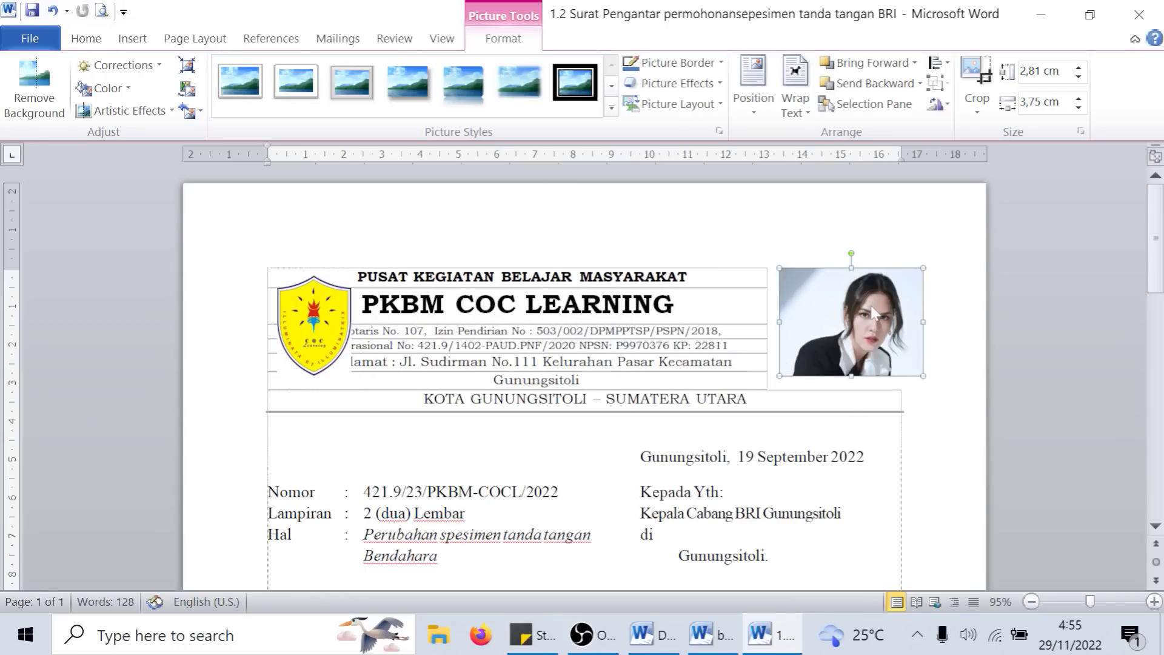
left_click(795, 103)
left_click(877, 274)
- Resize the portrait to about 2.9 × 2.2 cm and place it at the right end of the letterhead
left_click_drag(886, 298, 817, 396)
left_click_drag(707, 361, 773, 411)
left_click_drag(815, 456, 862, 343)
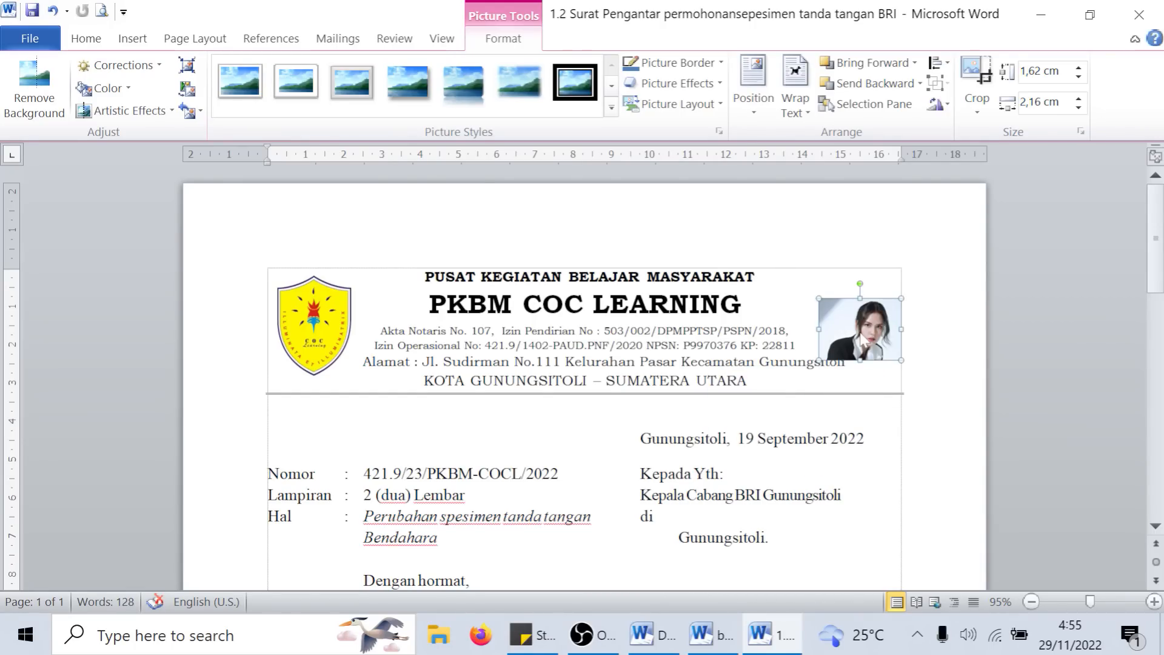
left_click_drag(819, 298, 791, 276)
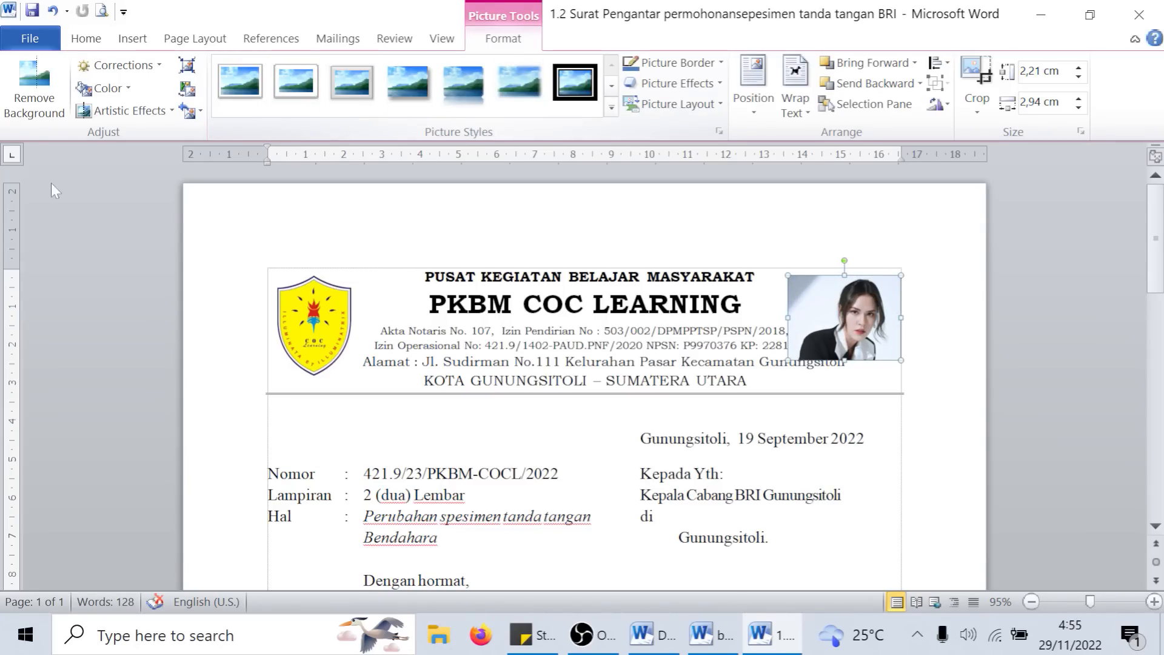
- Try Remove Background on the portrait with Mark Areas to Remove, and discard the changes
left_click(40, 111)
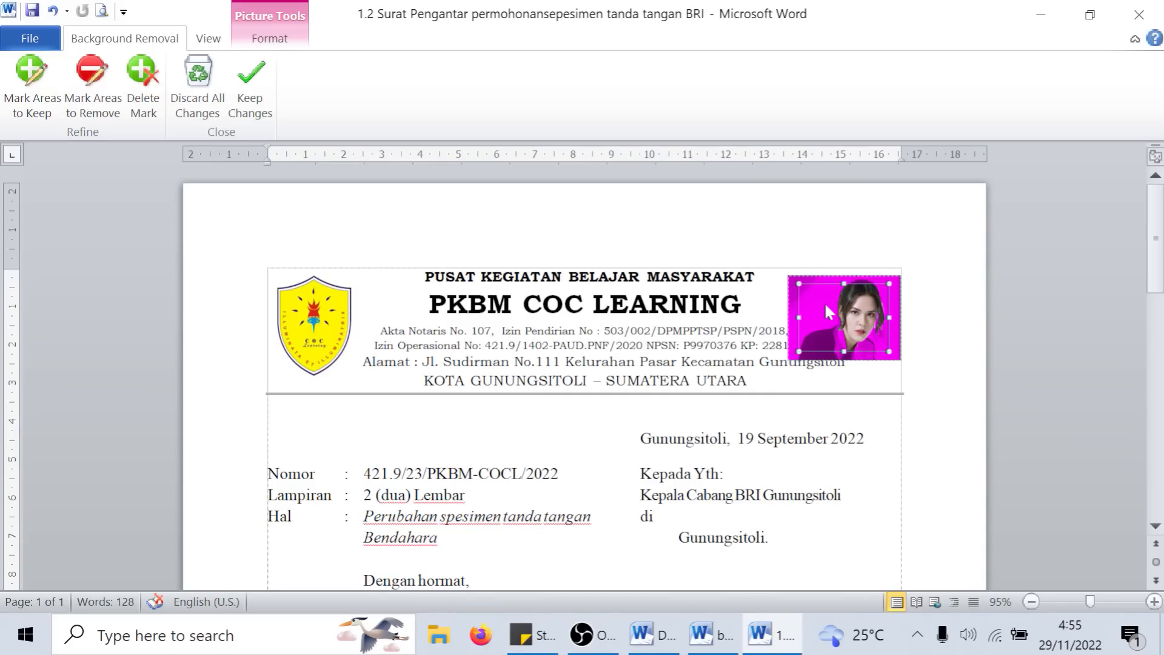
left_click(101, 85)
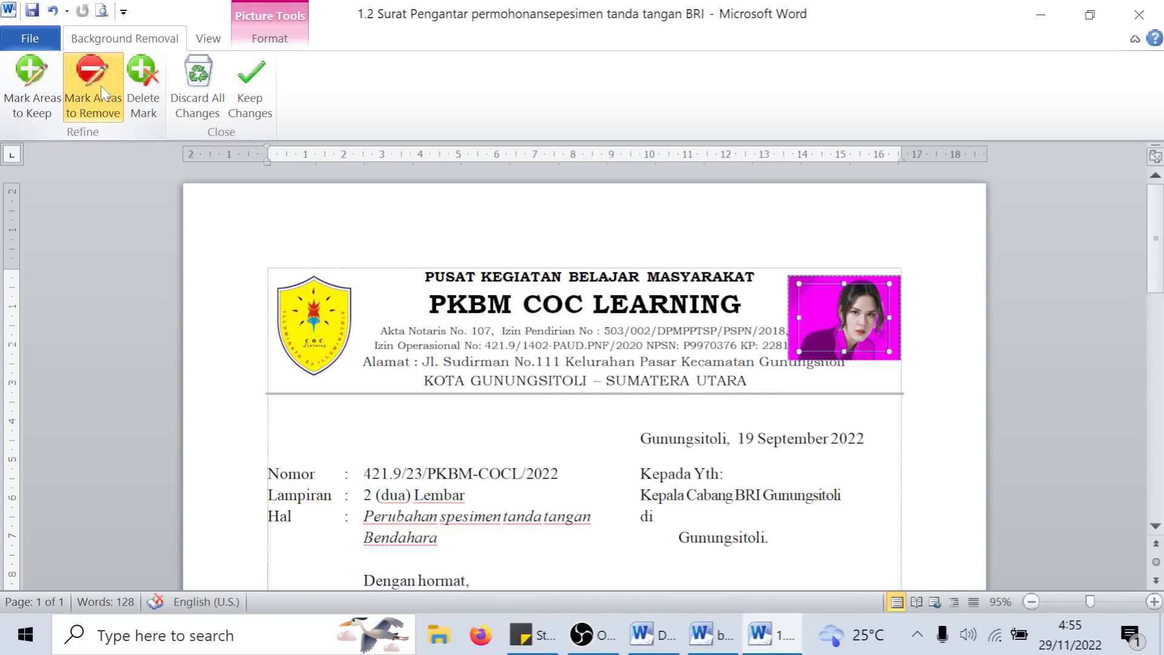
left_click(196, 346)
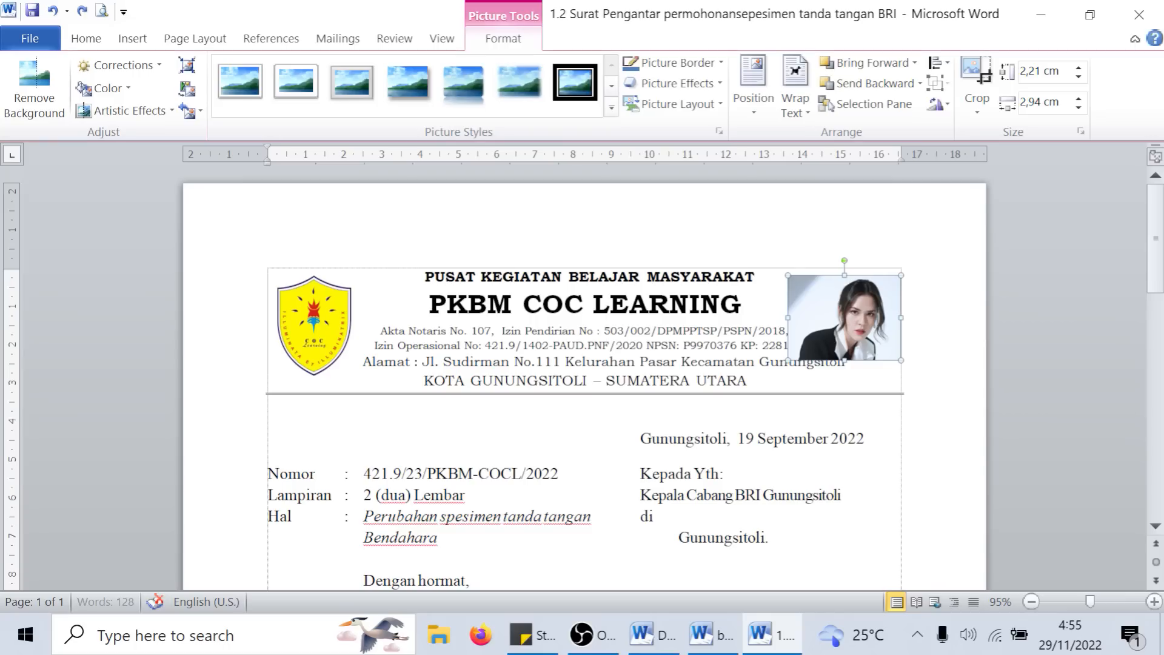
- Apply a brighter, lower-contrast correction to the portrait and give it the oval picture style with a black frame
left_click(157, 77)
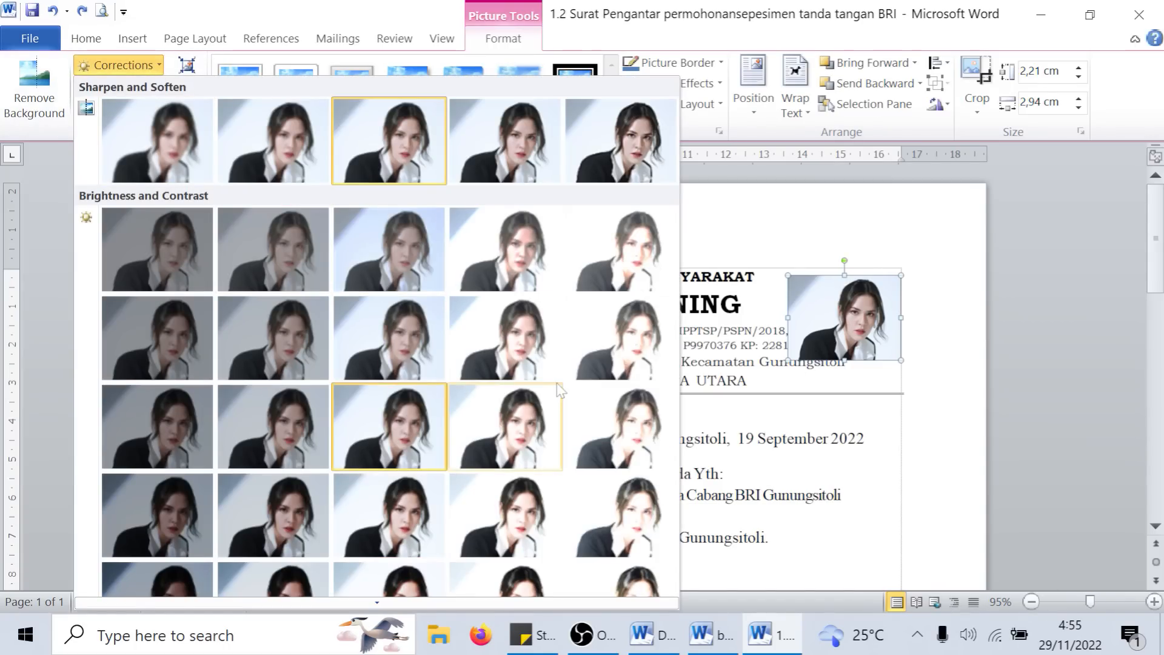
left_click(525, 339)
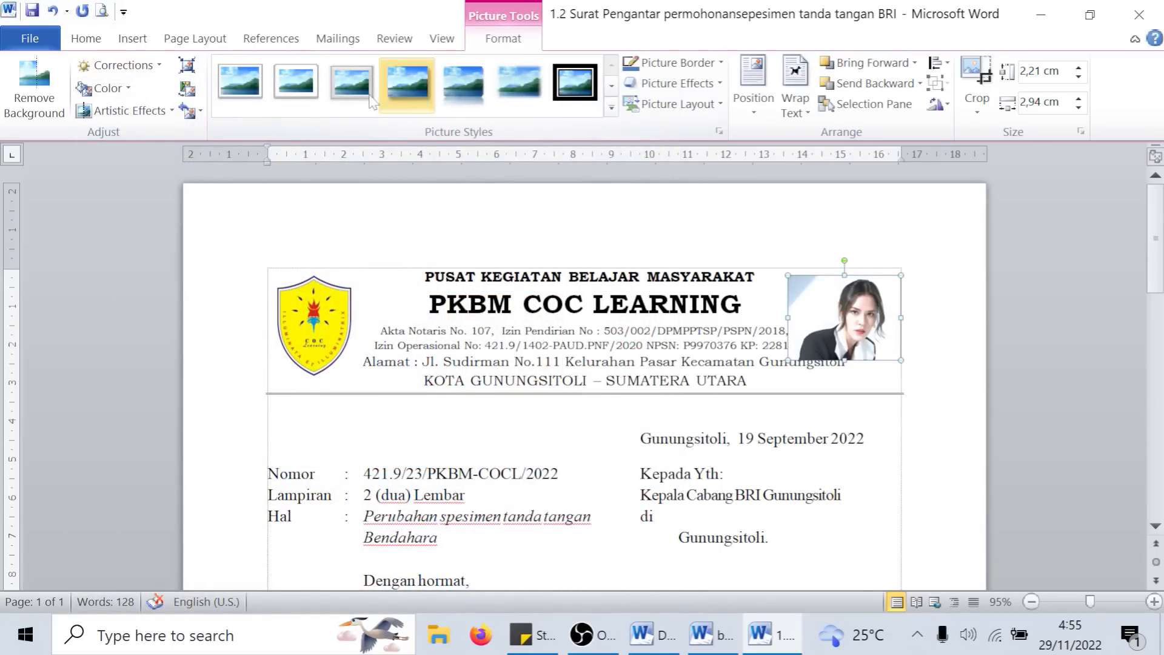
left_click(611, 107)
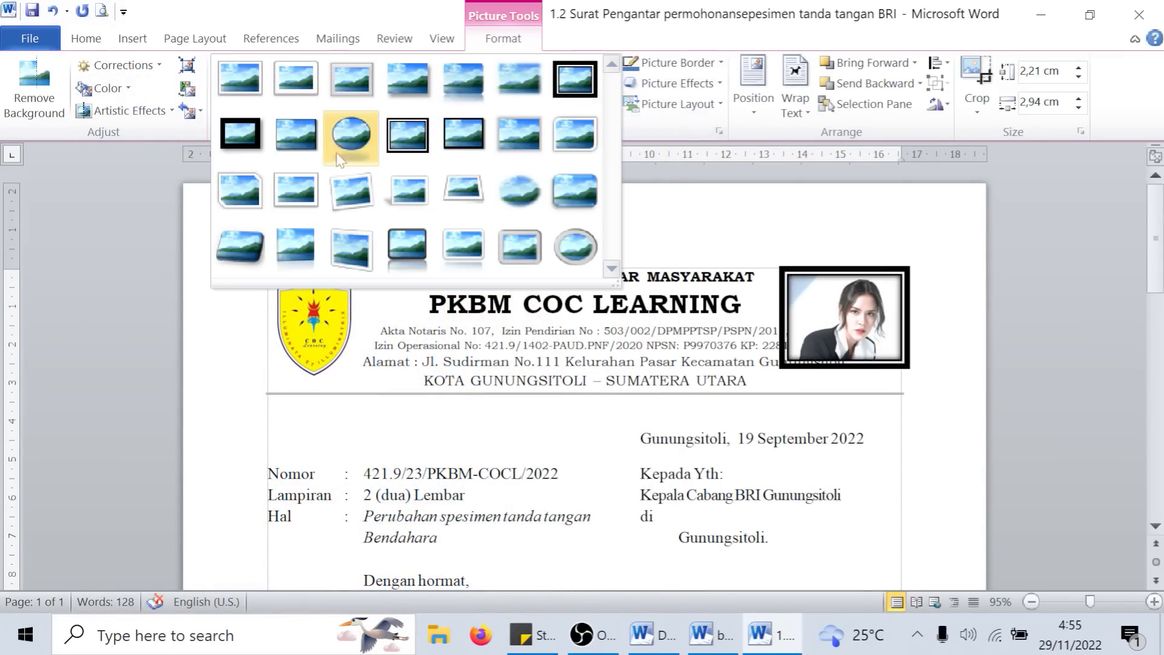
left_click(242, 78)
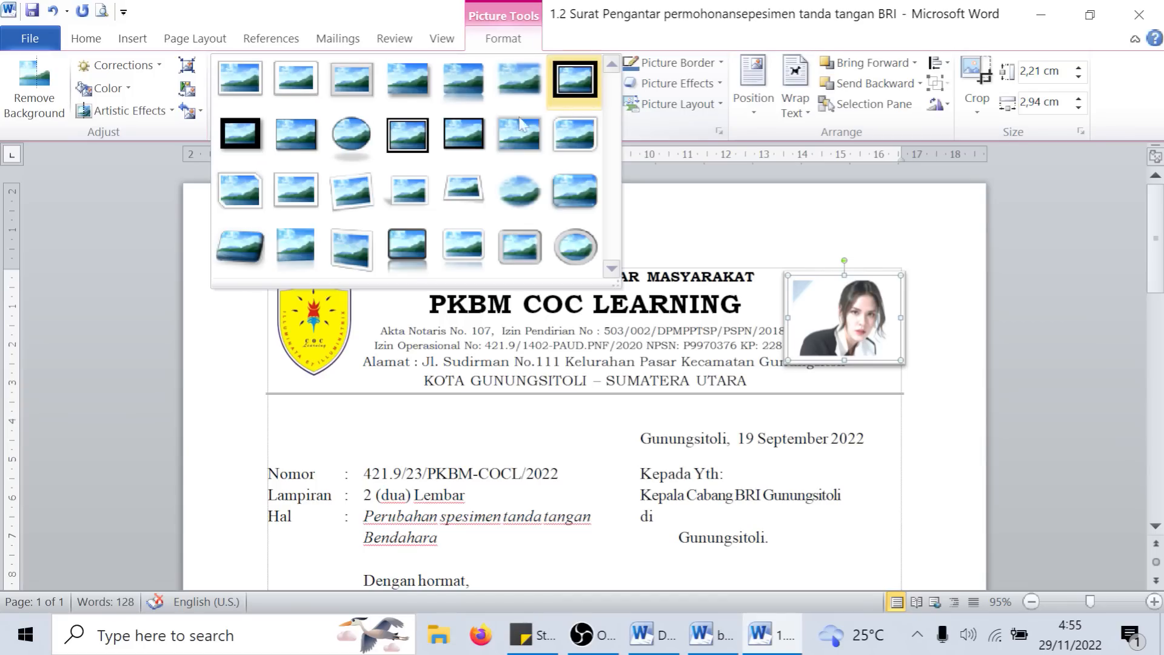
left_click(611, 107)
left_click(364, 131)
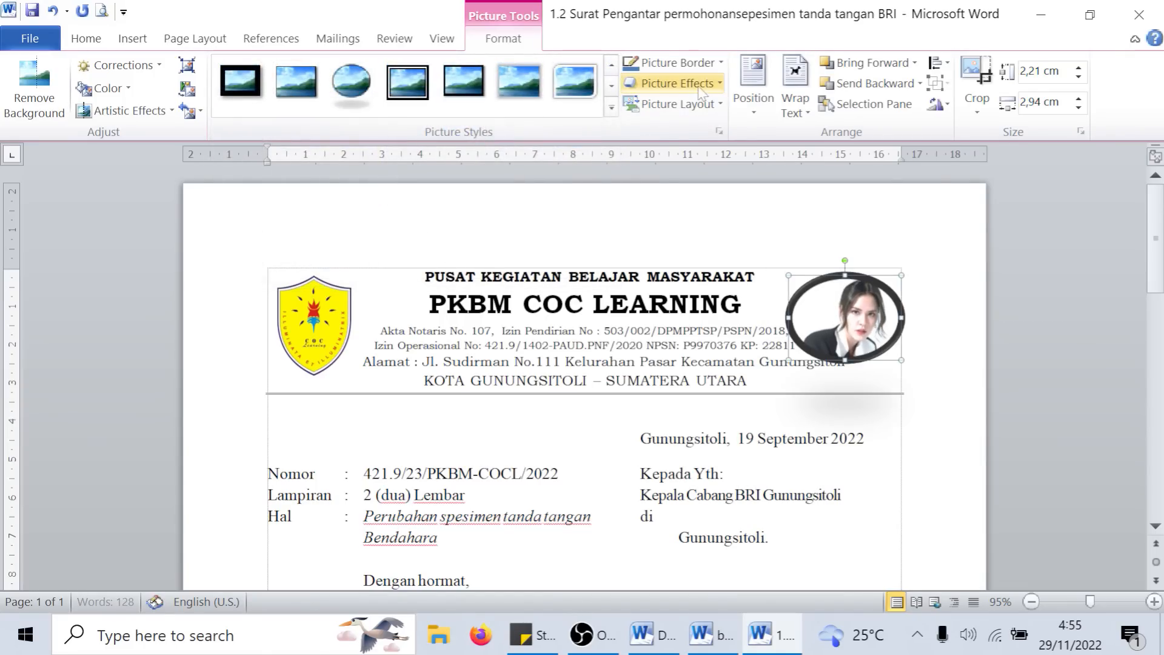
- Set the portrait's border weight to 6 pt and apply the last Parallel 3-D rotation preset to it
left_click(721, 63)
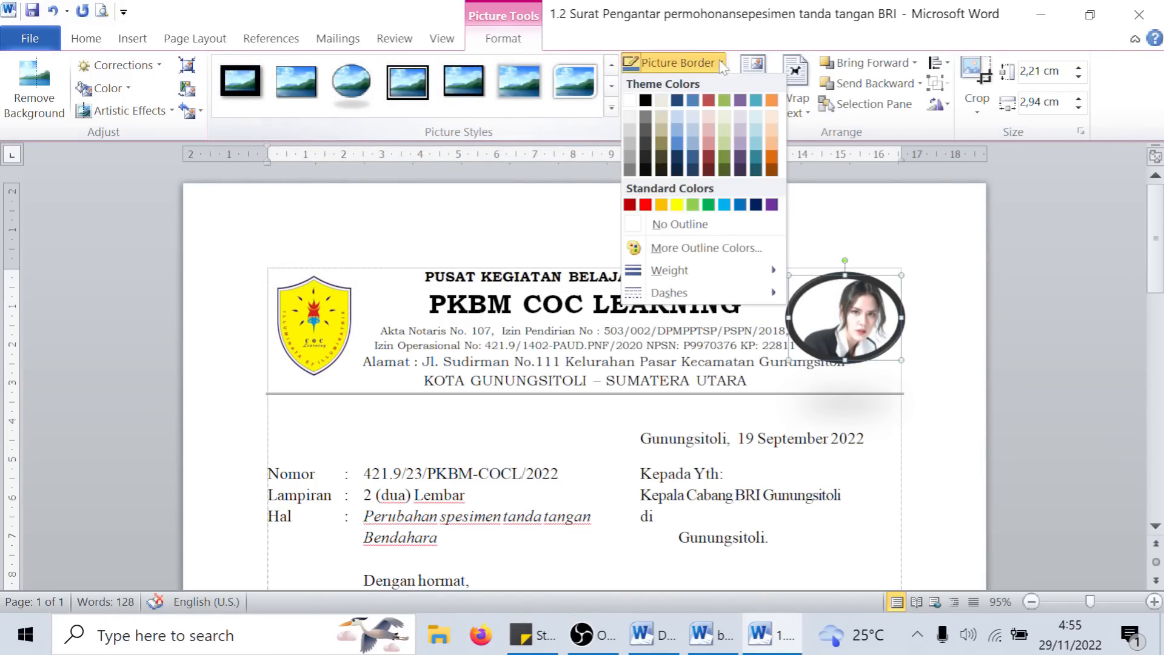
mouse_move(689, 274)
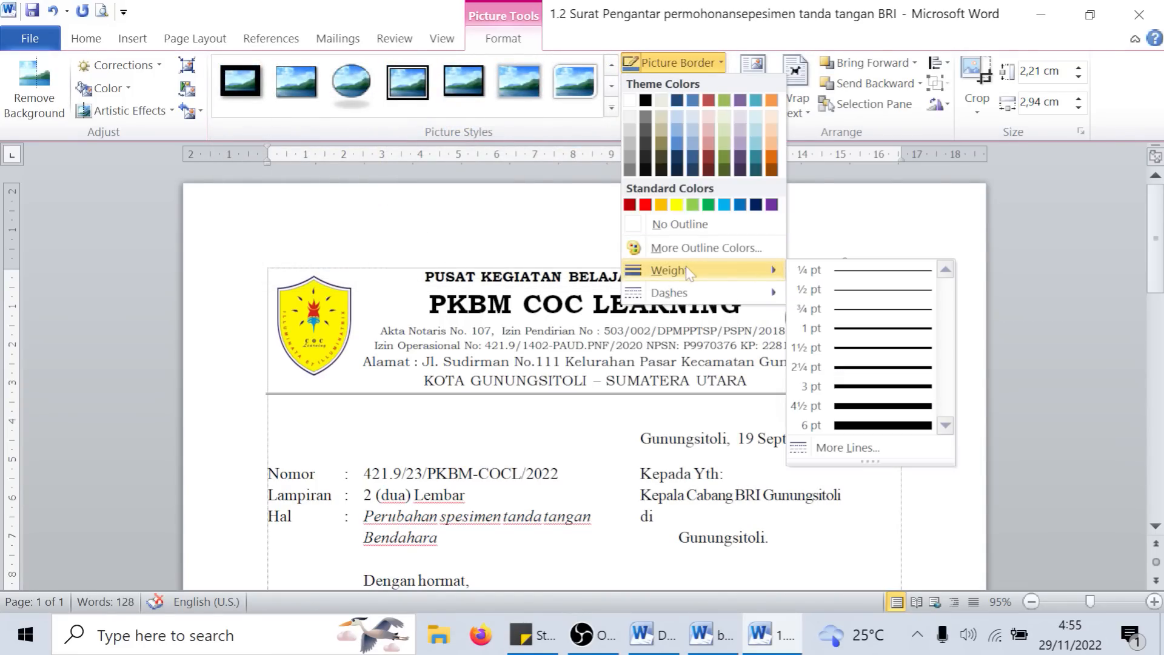
left_click(873, 425)
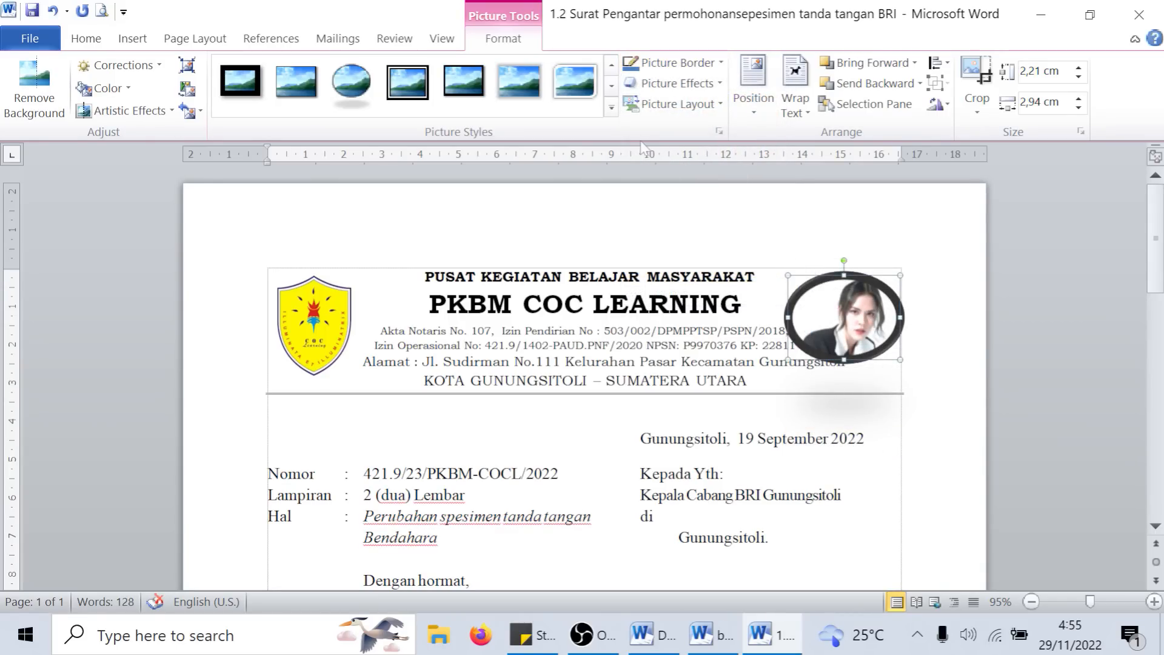
left_click(718, 84)
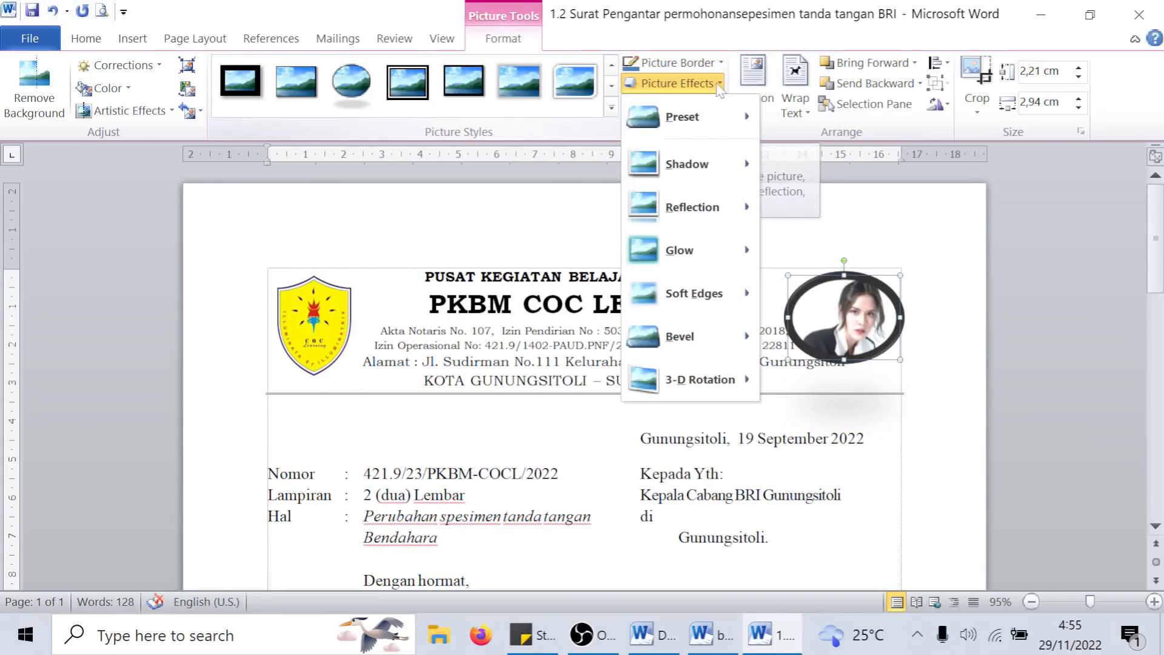
mouse_move(699, 382)
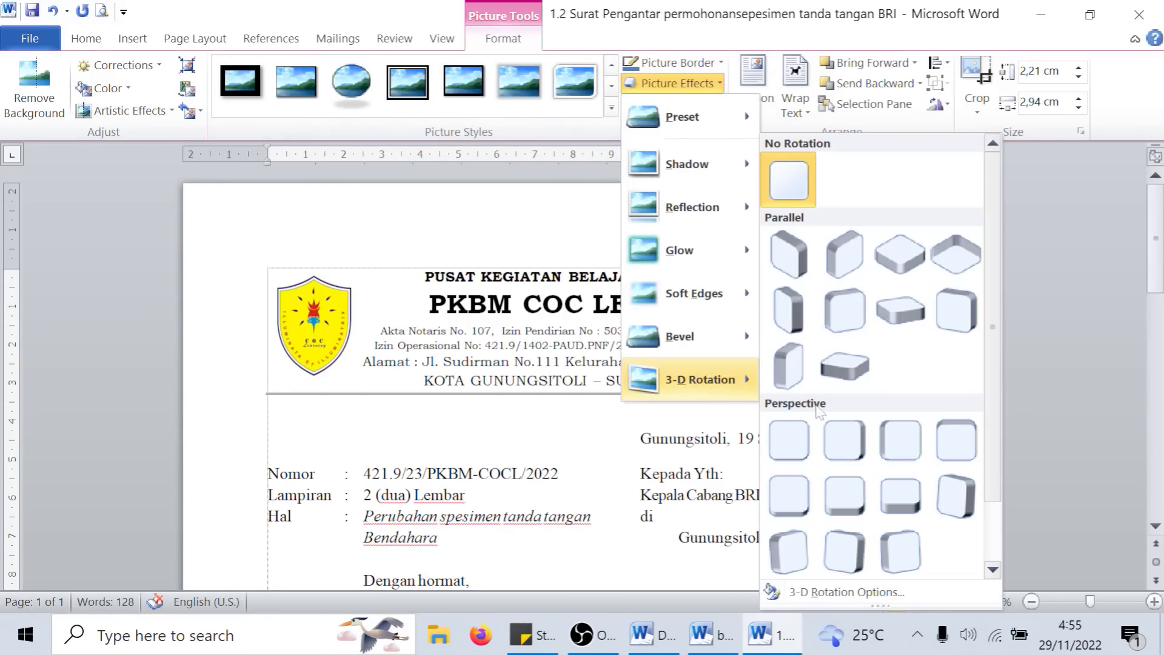
left_click(836, 357)
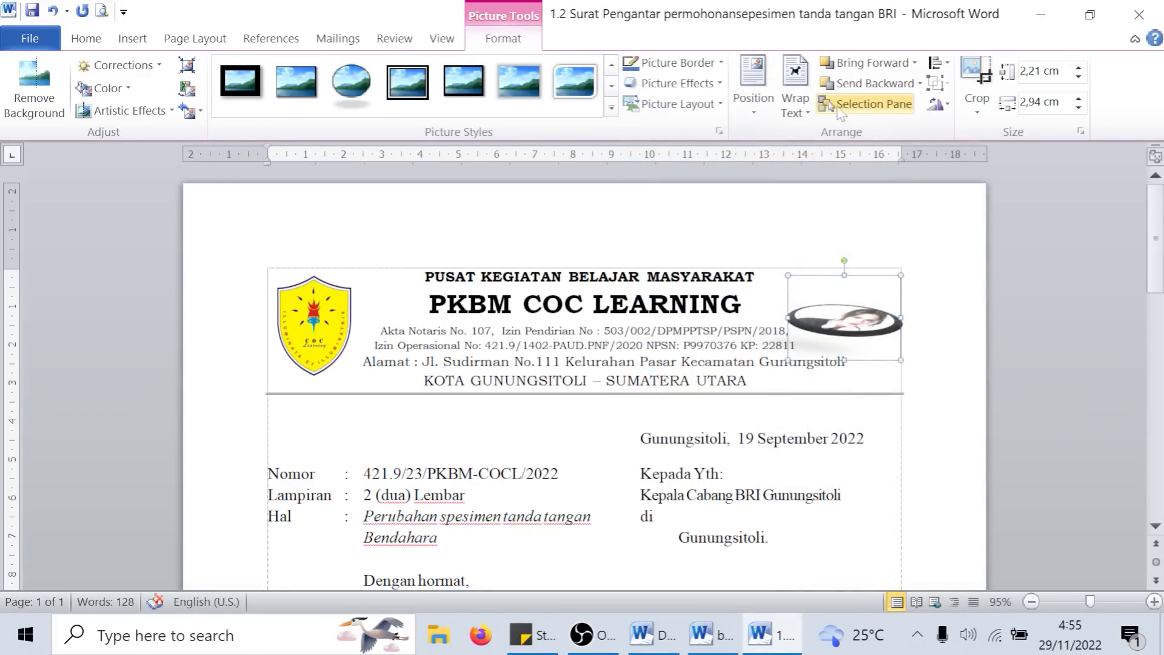
- Try positioning the portrait at the top right of the page with text wrapping
left_click(763, 112)
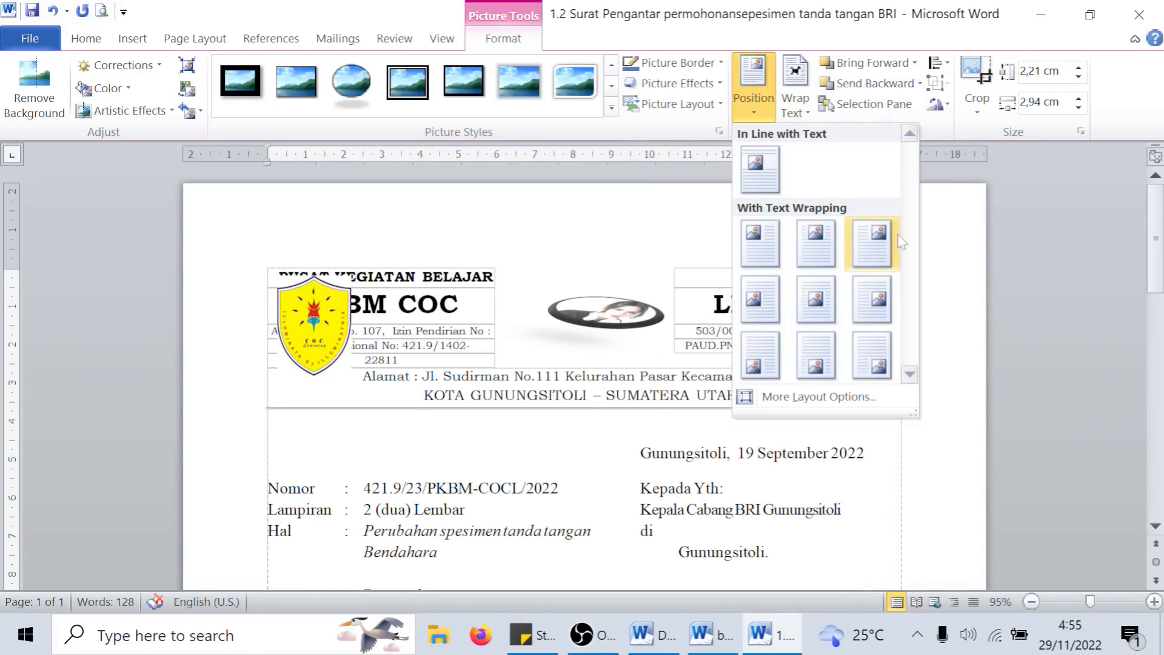
left_click(879, 241)
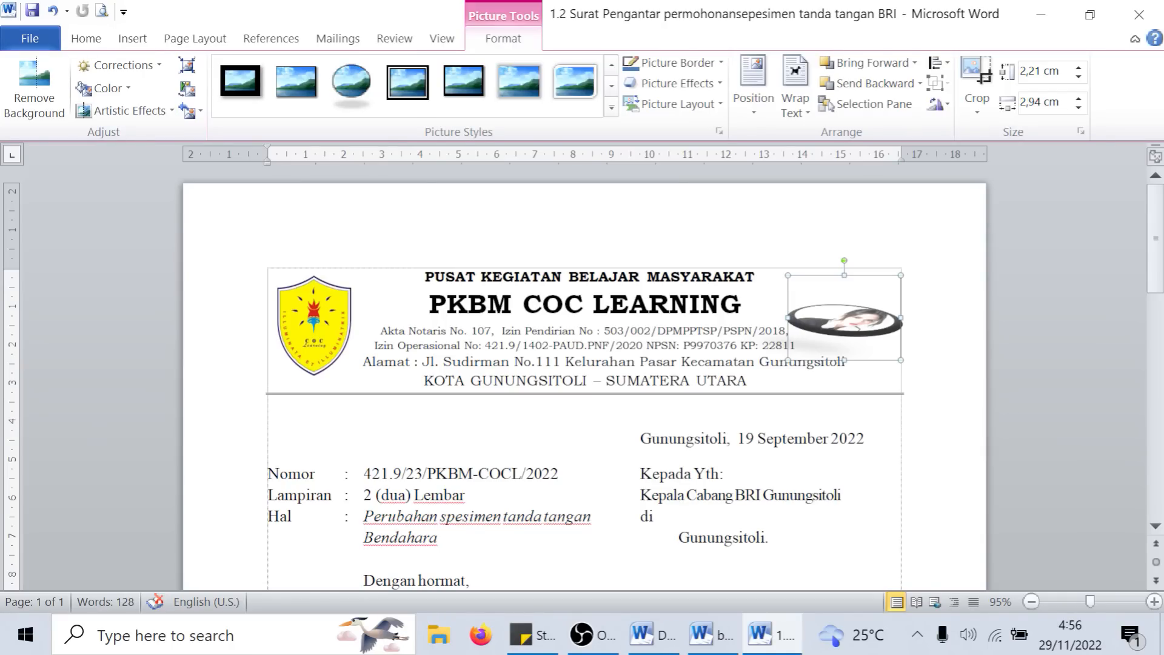
- Delete the distorted oval portrait and insert the original portrait picture at the end of the letterhead's Akta Notaris line
key("Delete")
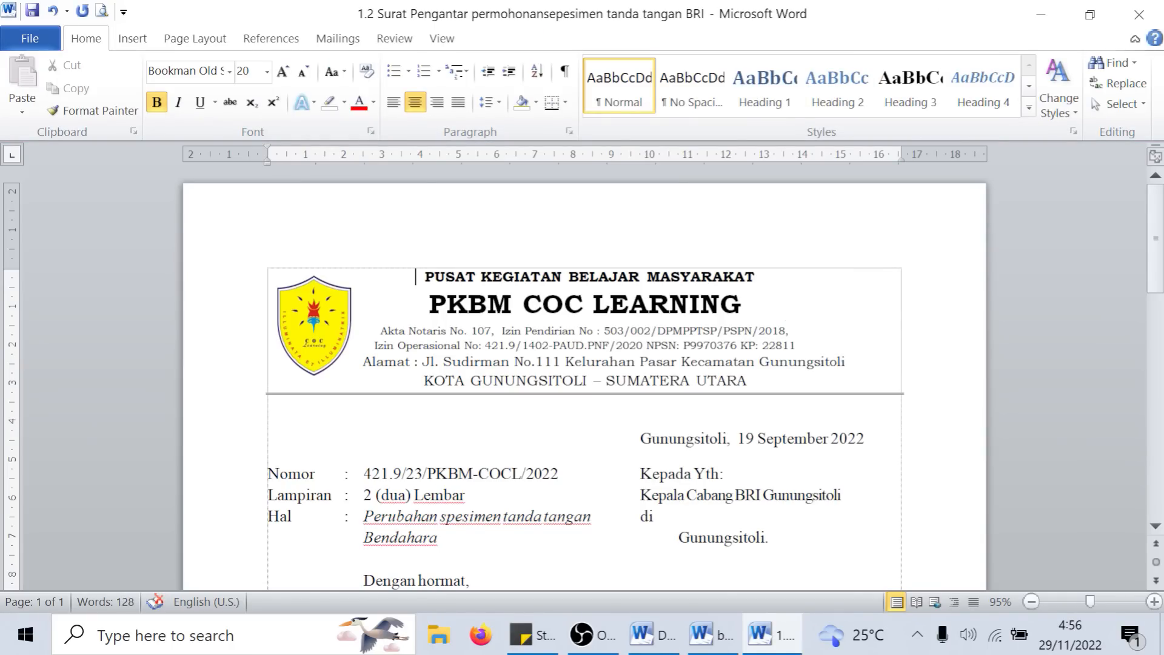
left_click(790, 331)
left_click(133, 40)
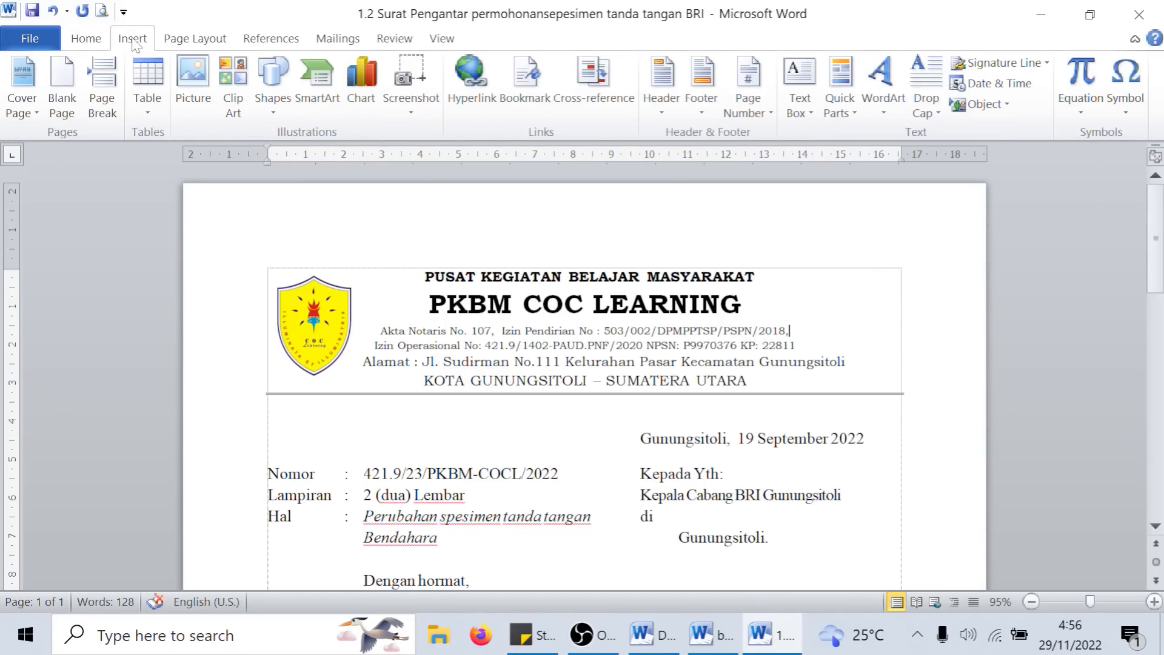
left_click(192, 103)
left_click(728, 453)
double_click(727, 453)
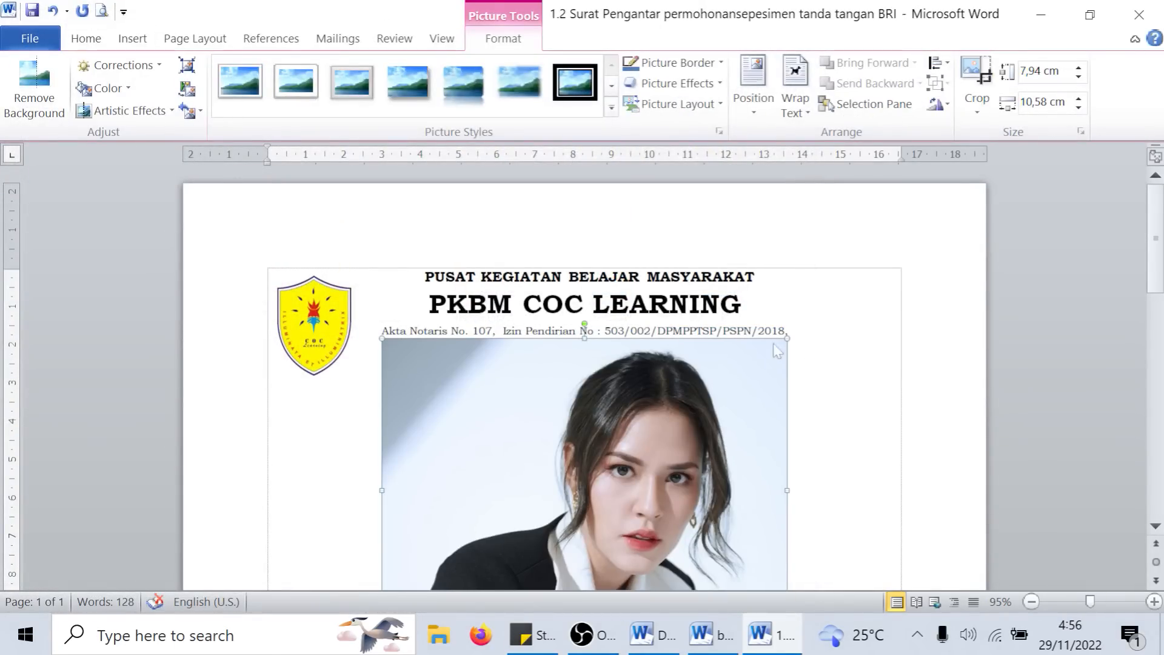
- Set the portrait's wrapping to In Front of Text, shrink it to about 2,81 × 3,75 cm, and place it right of the letterhead text
left_click(799, 114)
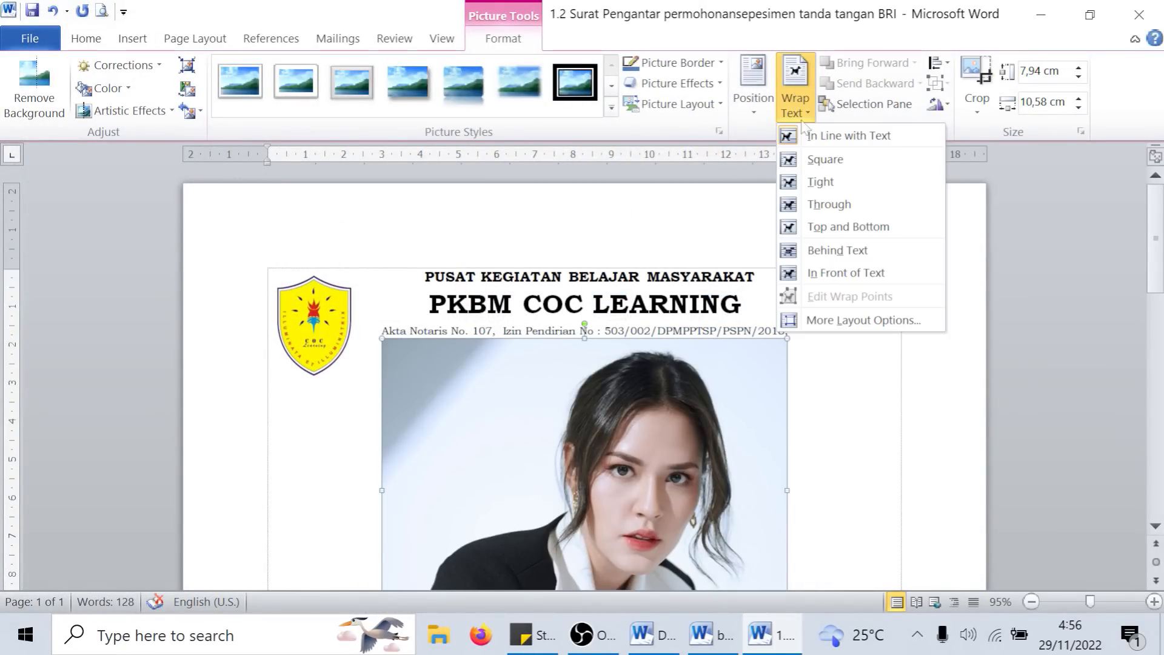
left_click(846, 273)
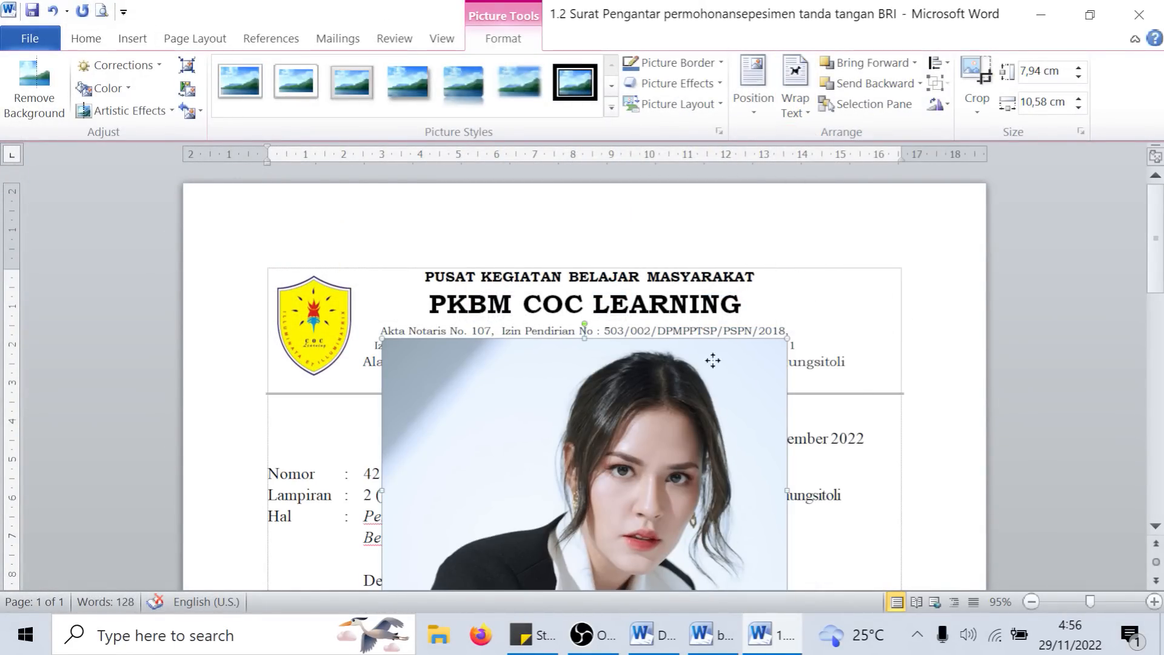
left_click_drag(713, 379, 723, 263)
left_click_drag(796, 224, 477, 419)
left_click_drag(445, 456, 590, 309)
left_click_drag(663, 310, 875, 300)
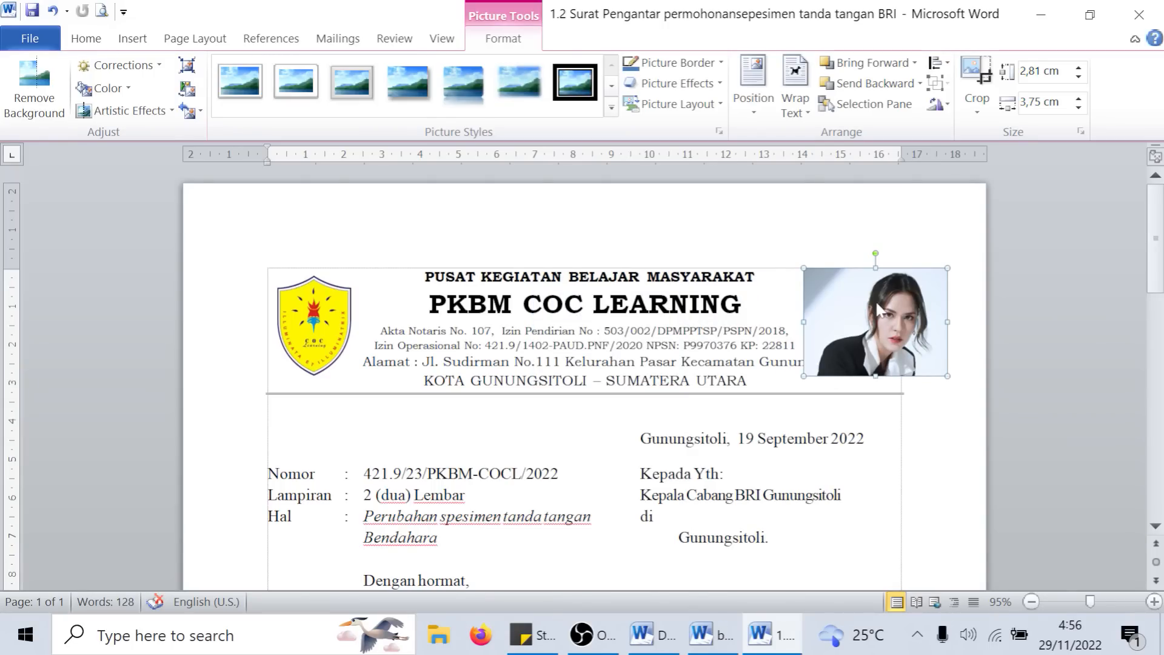
- Delete the portrait from the letterhead and run a clip art search with no keyword across all media file types
key("Delete")
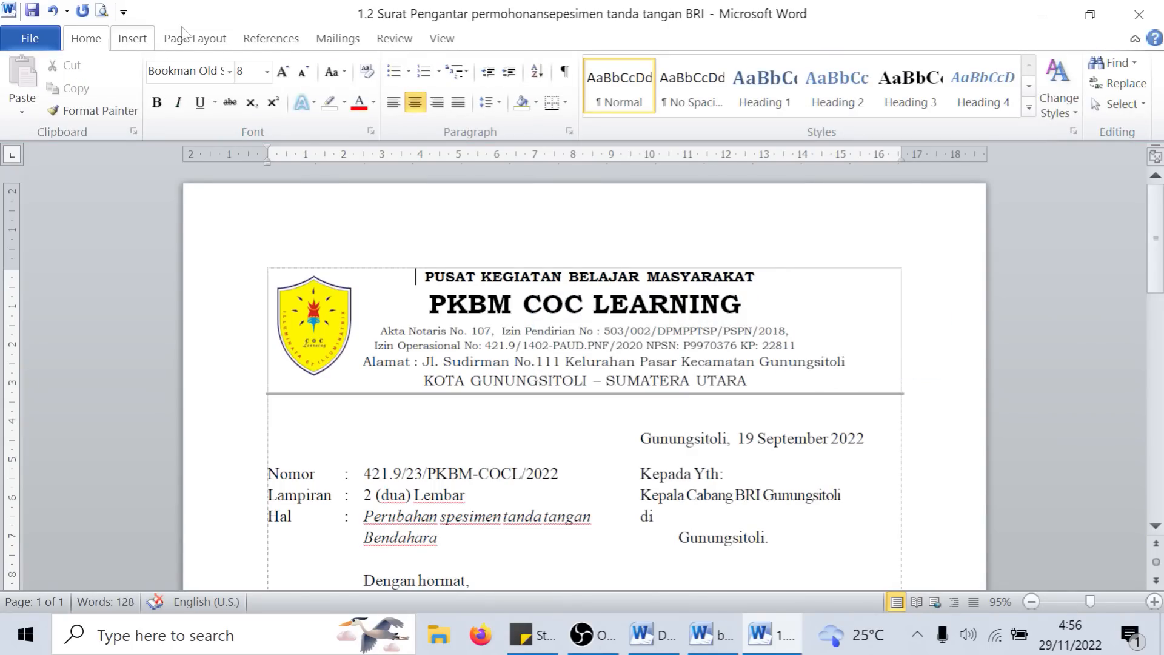
left_click(120, 39)
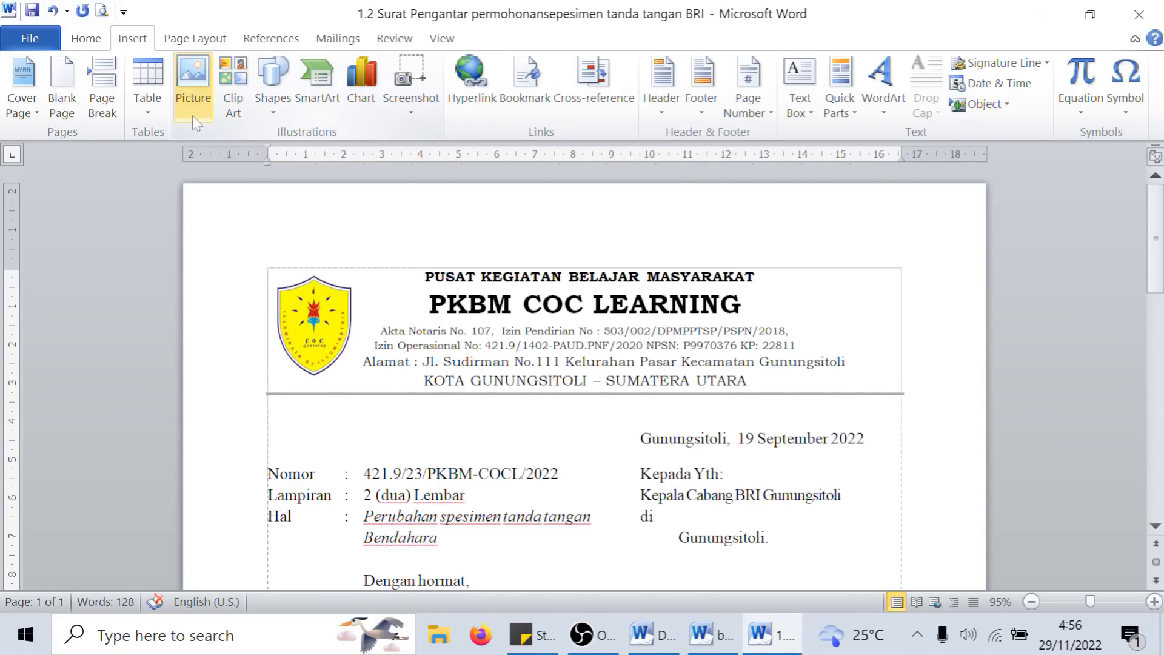
left_click(237, 86)
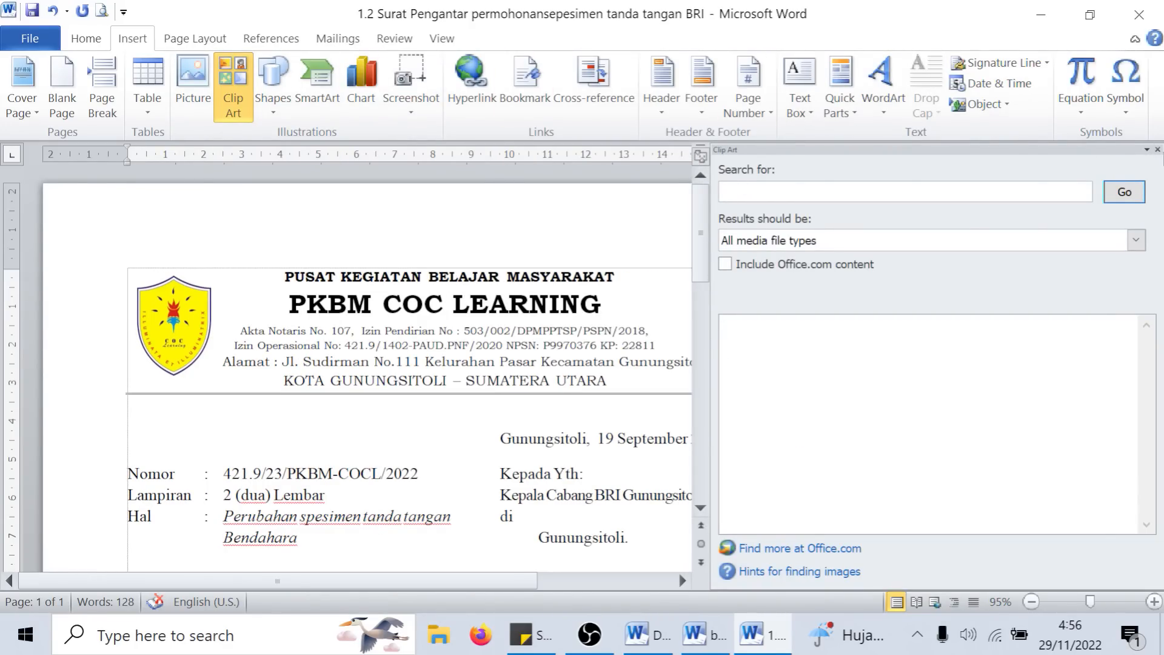
left_click(1157, 149)
left_click(231, 100)
left_click(1120, 193)
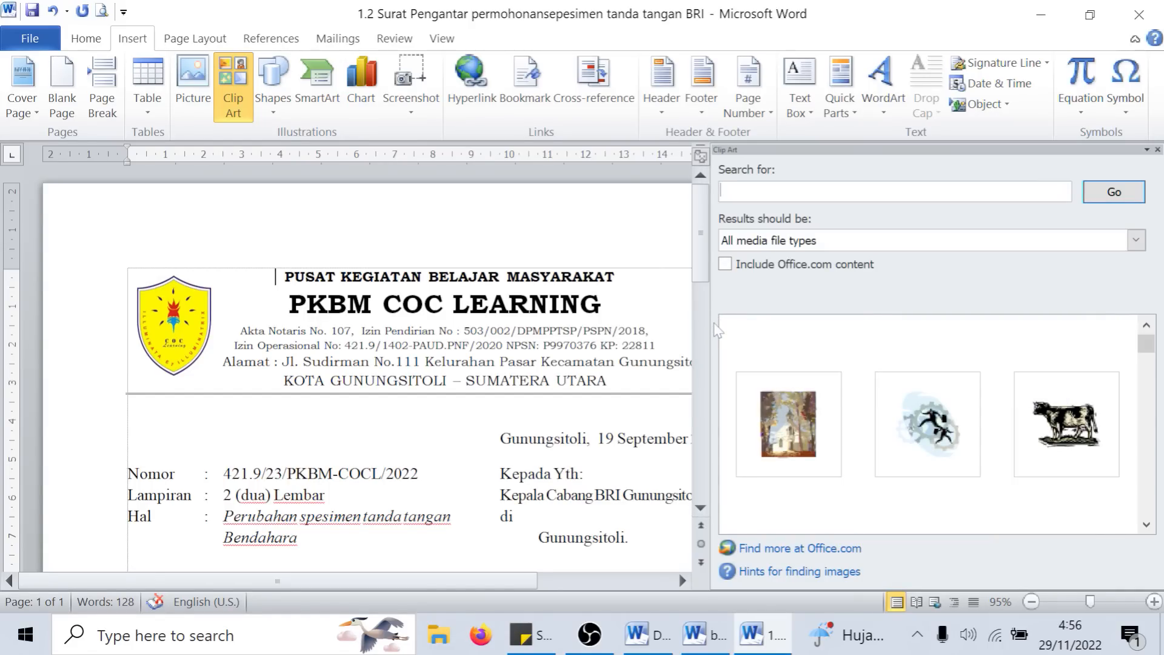
- Insert the clip art of the white house by the pond into the letterhead and close the clip art search
left_click_drag(708, 322, 805, 335)
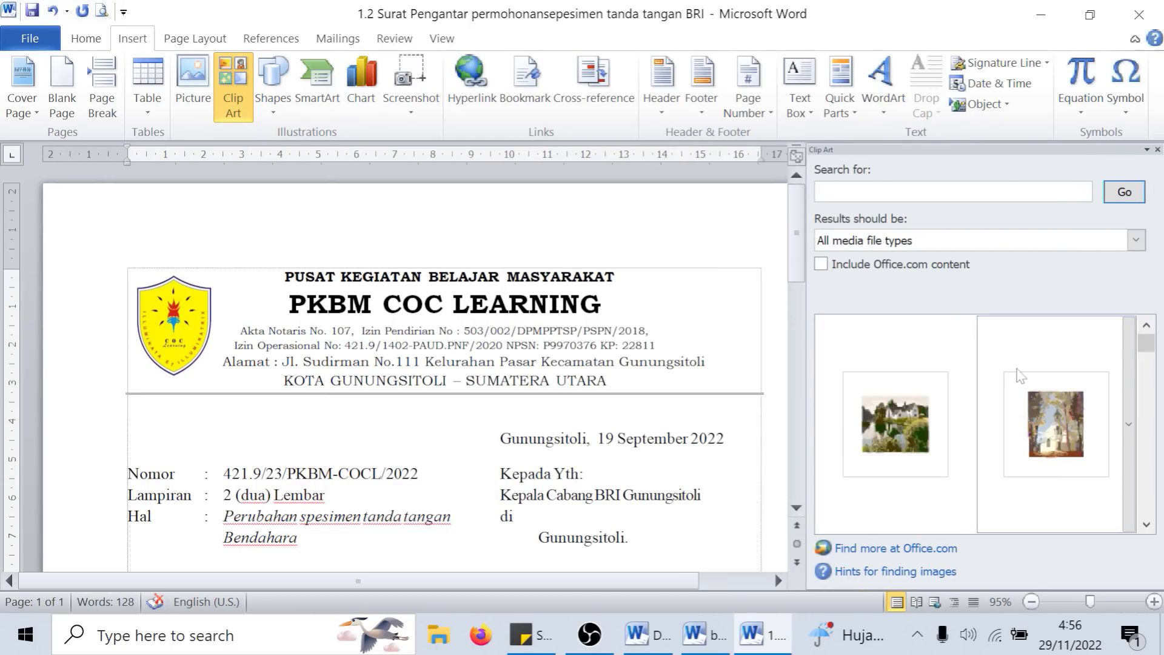
left_click(939, 428)
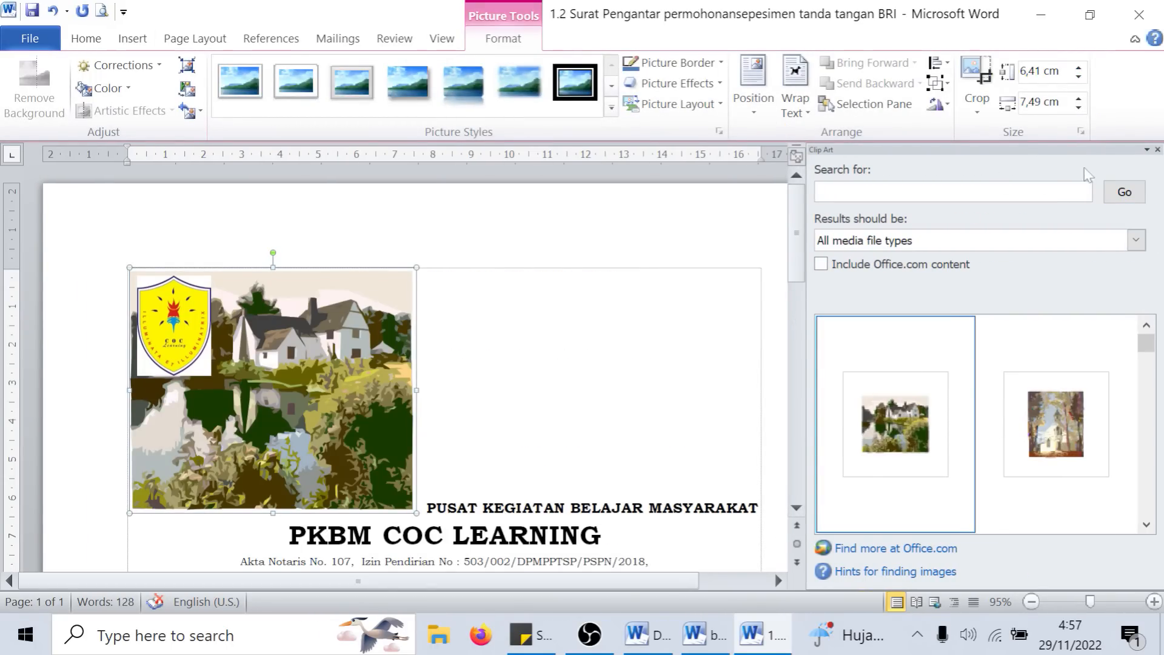
left_click(1157, 149)
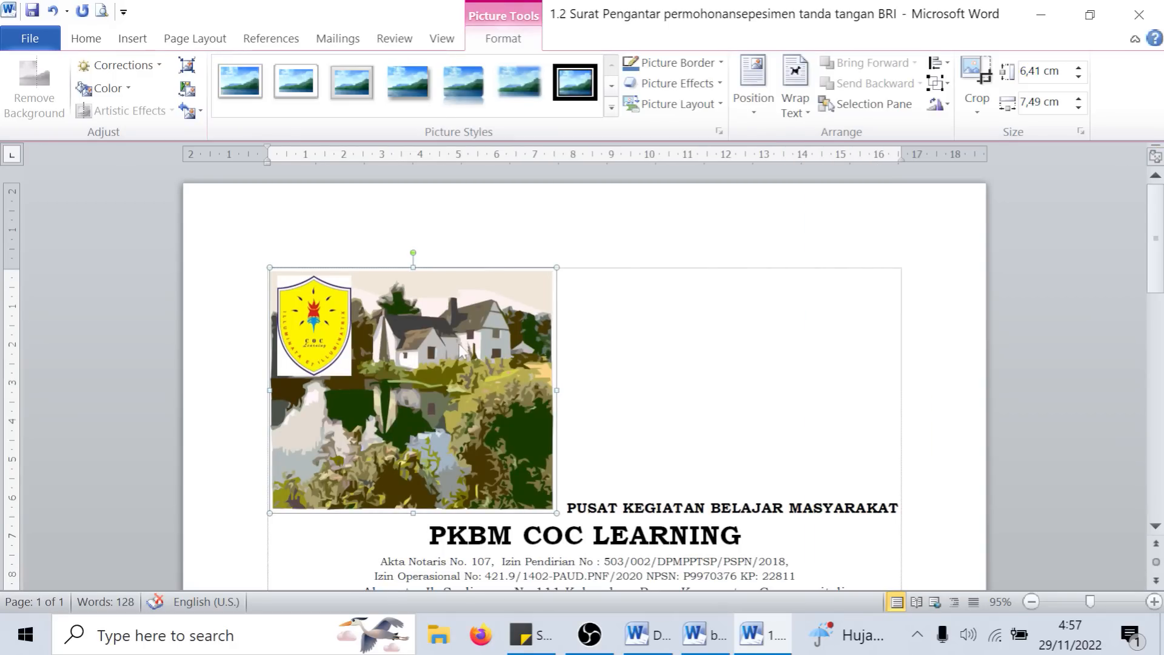
- Set the house clip art to In Front of Text, shrink it to about 2,52 × 2,95 cm, and place it right of the letterhead text
left_click_drag(482, 351, 574, 358)
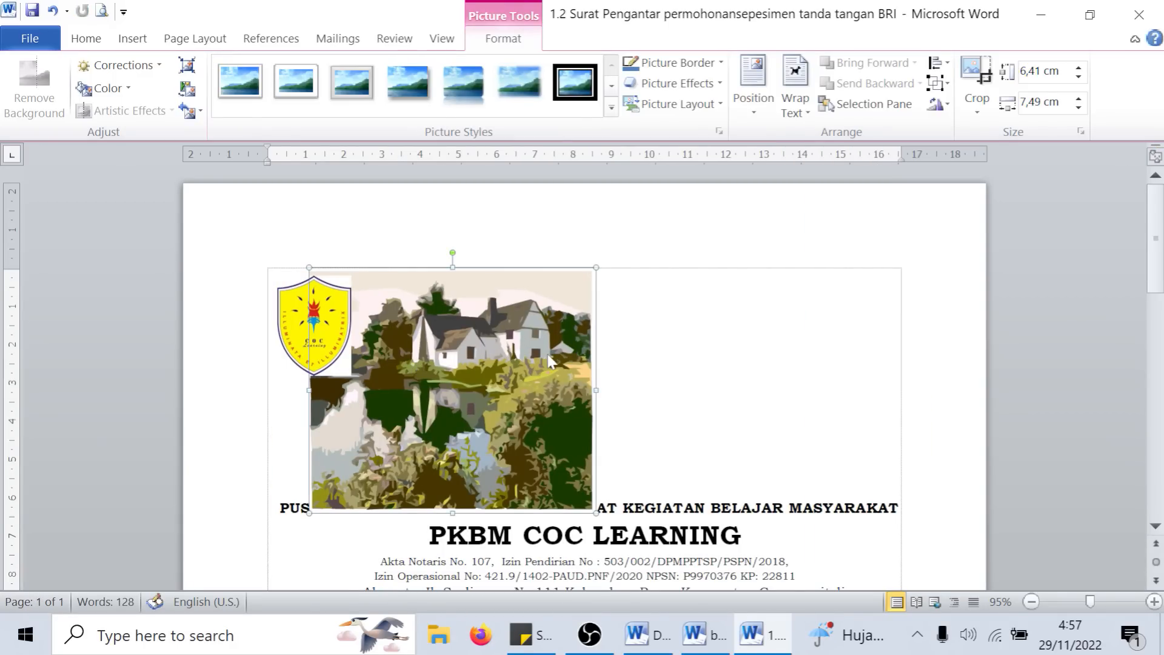
left_click(795, 97)
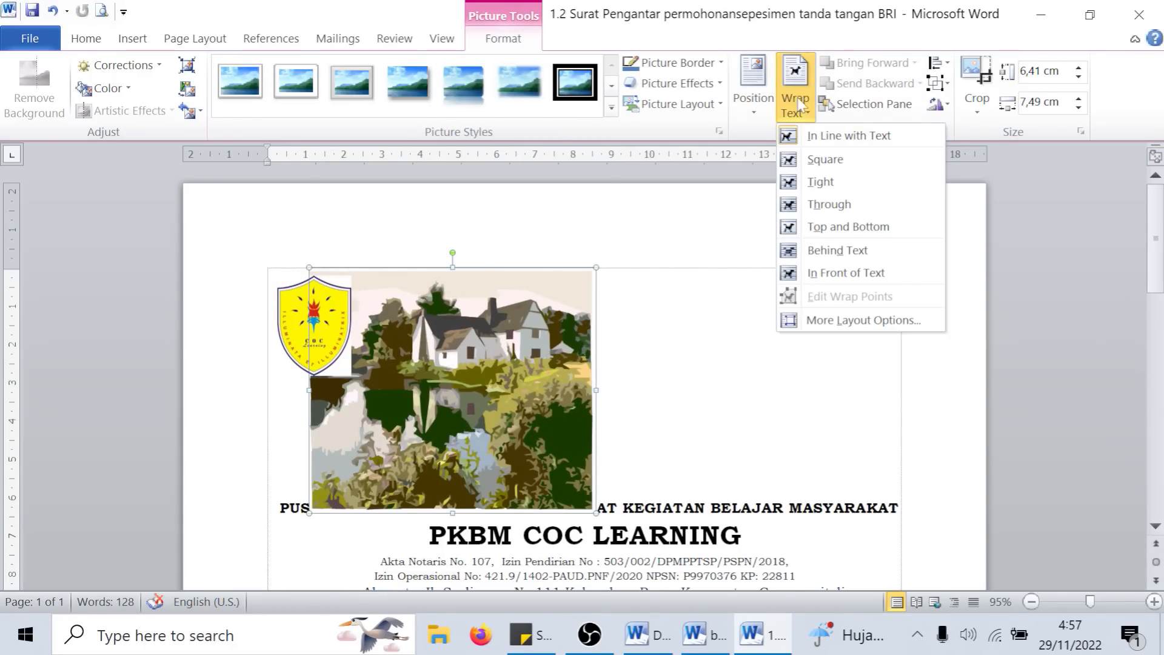
left_click(863, 276)
left_click_drag(595, 265, 422, 416)
left_click_drag(388, 461, 867, 321)
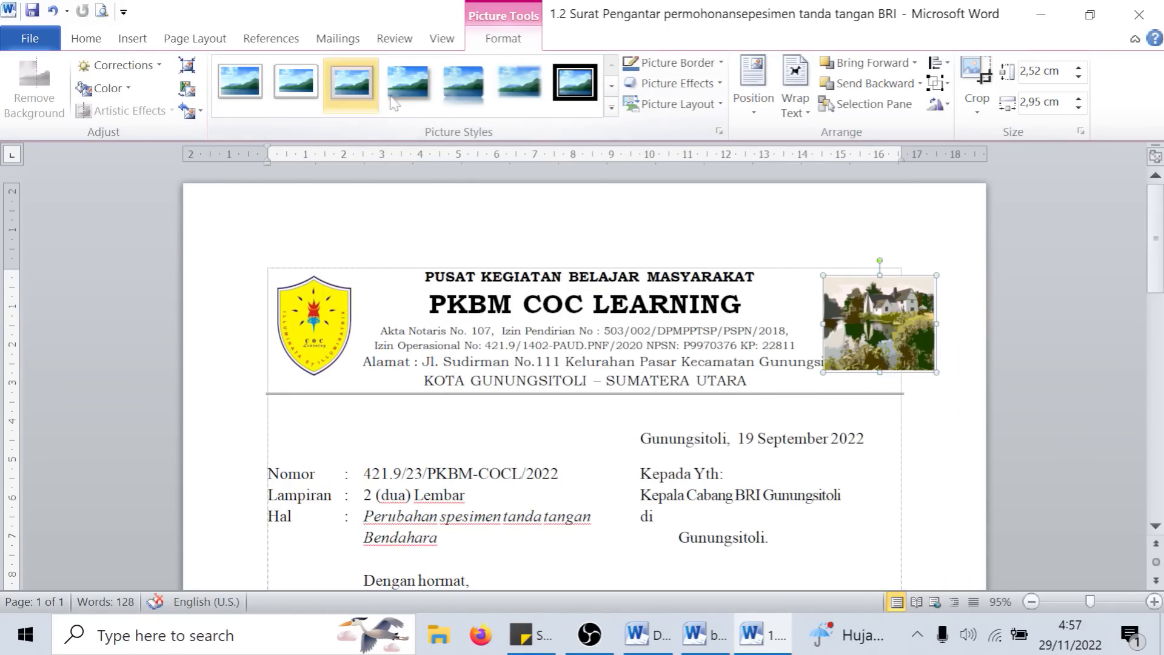
- Apply the oval picture style with a black frame and shadow to the house clip art, and deselect it
left_click(611, 106)
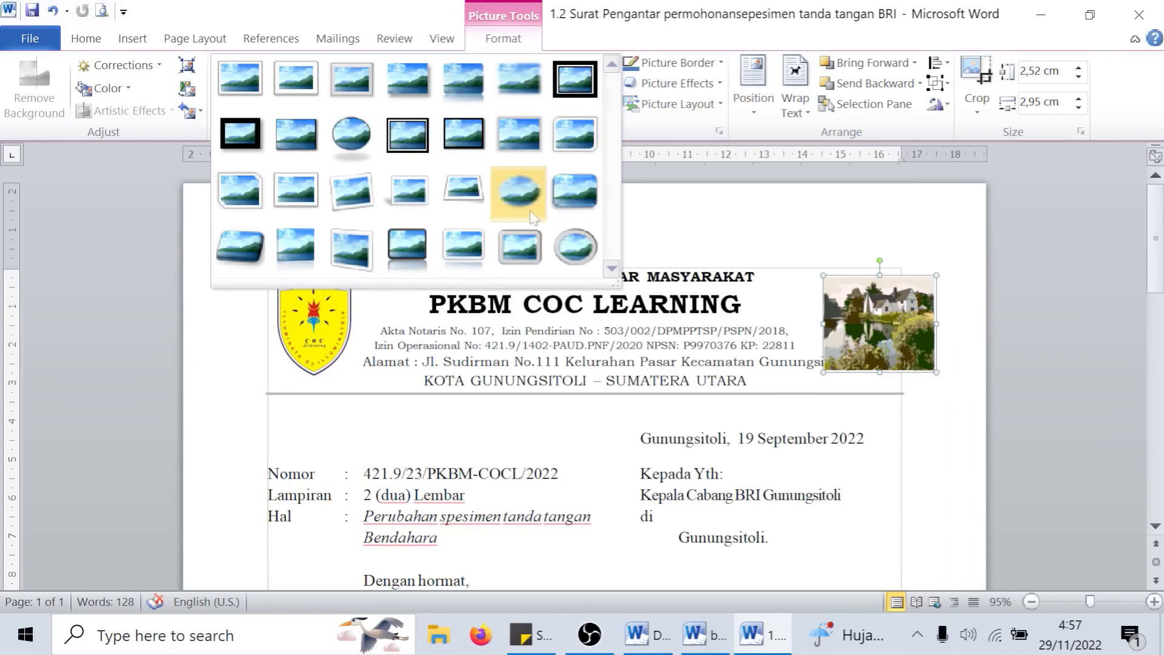
left_click(351, 136)
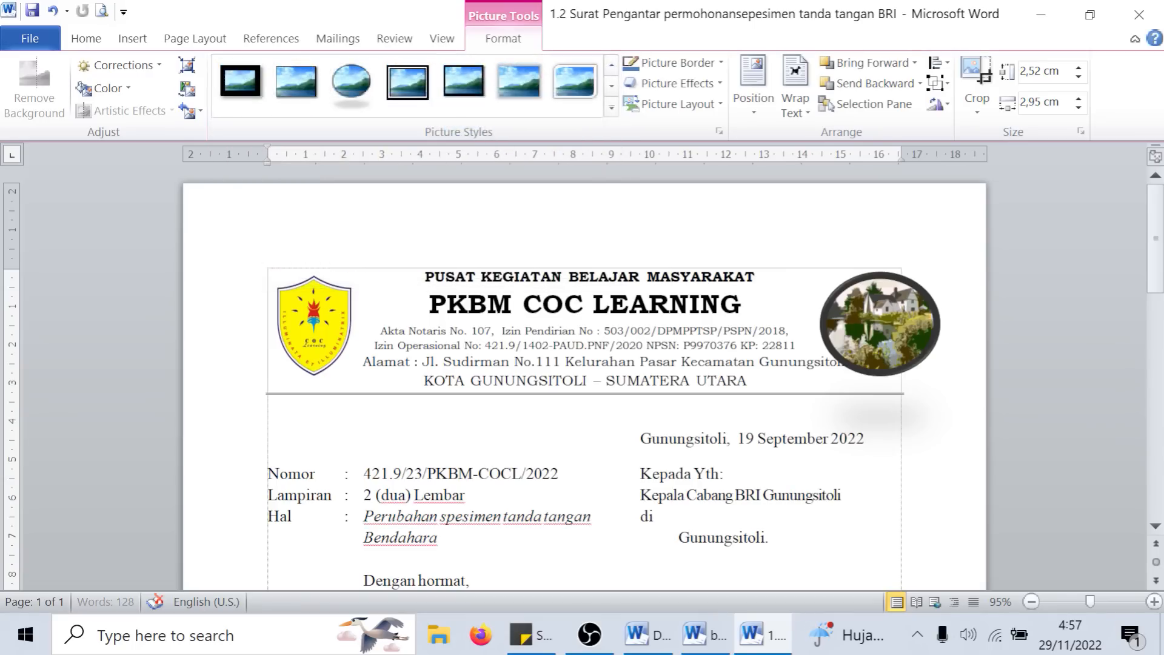
left_click(862, 422)
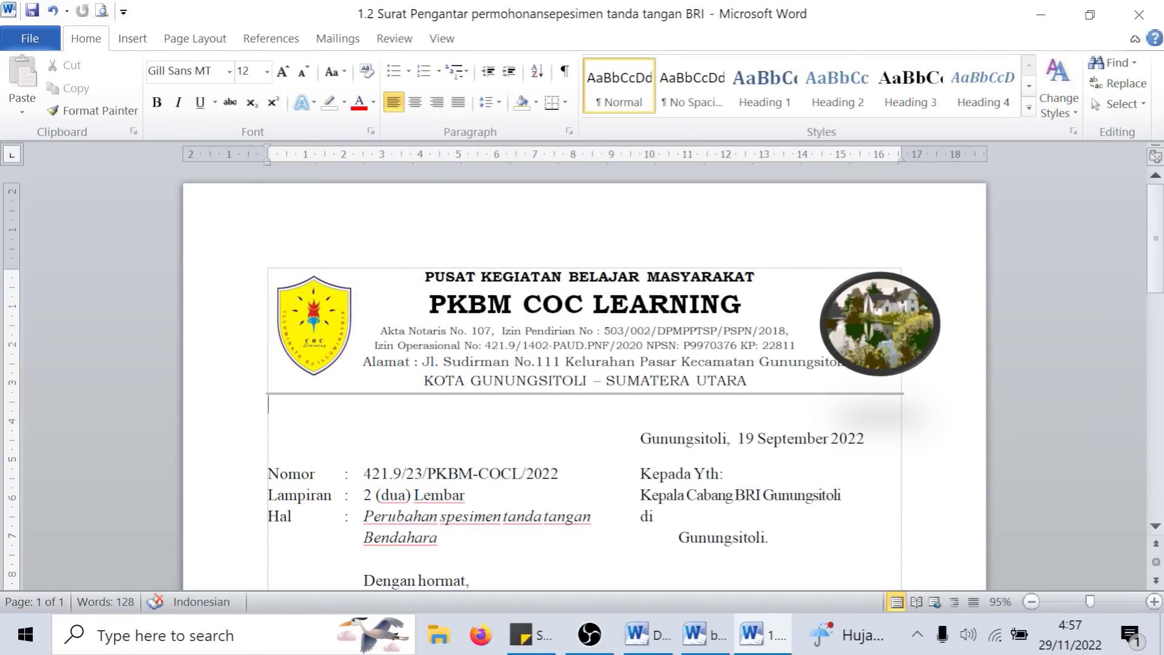
left_click(132, 38)
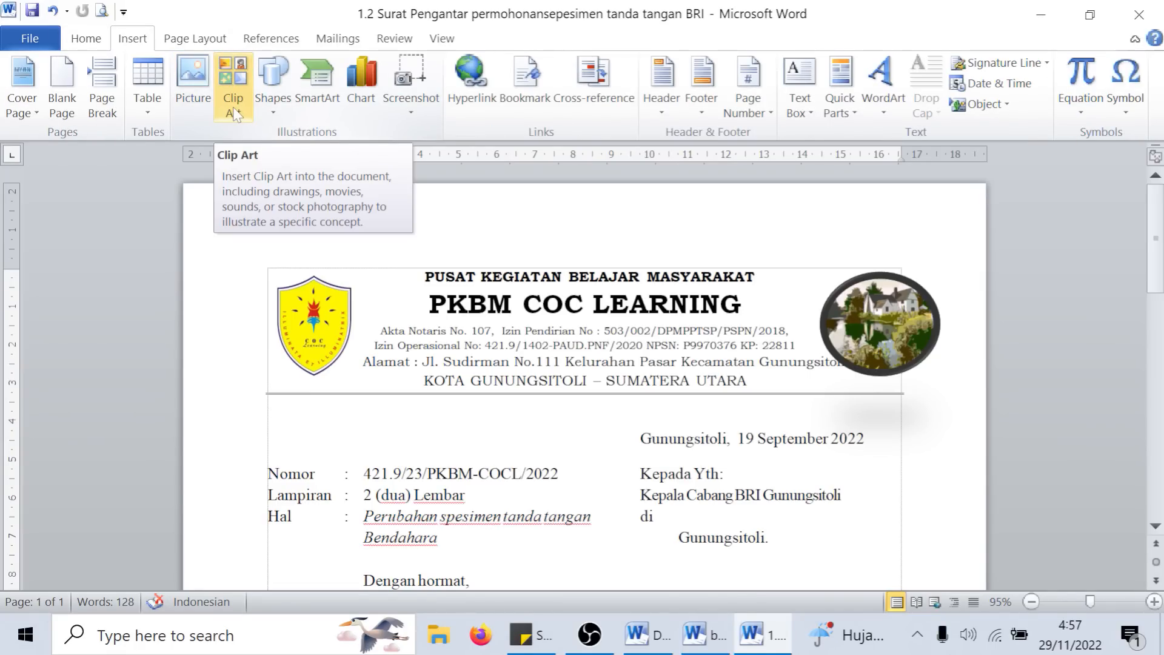
left_click(882, 317)
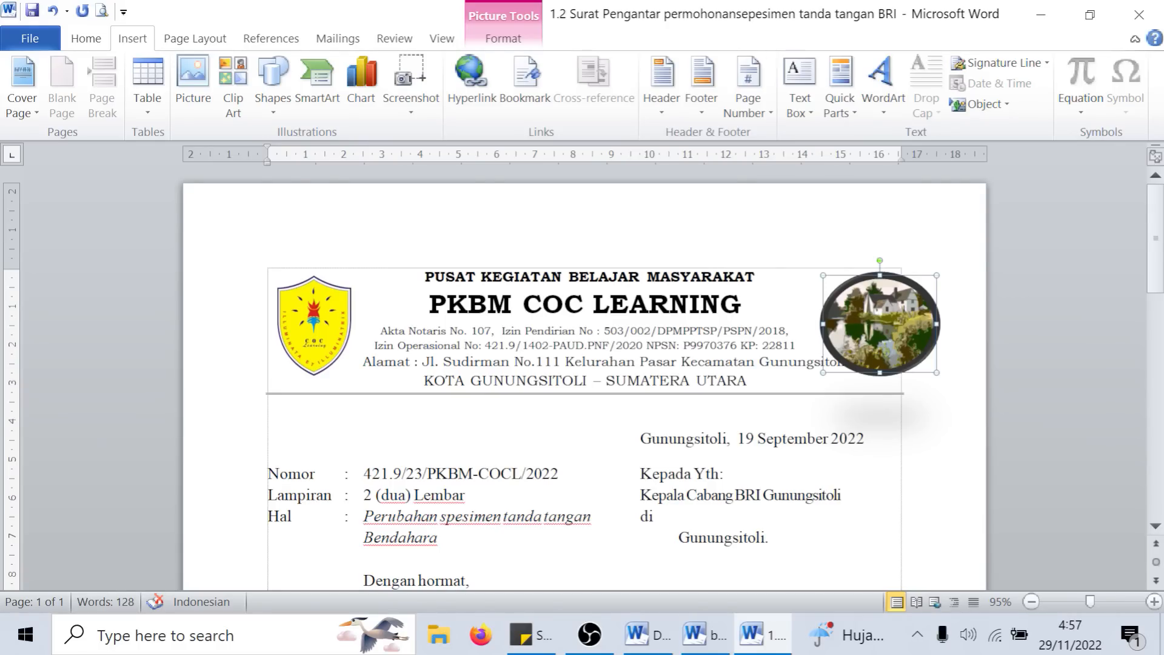
scroll(431, 172, "down", 10)
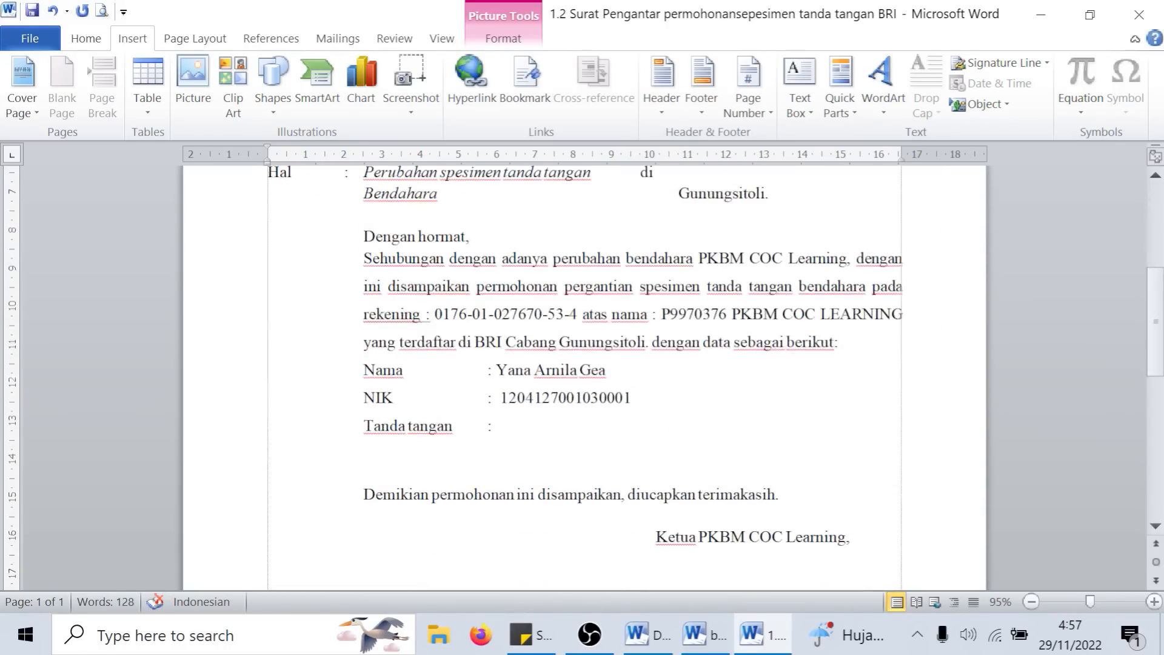
mouse_move(1156, 371)
left_mouse_down()
mouse_move(1157, 441)
mouse_move(1147, 176)
left_mouse_up()
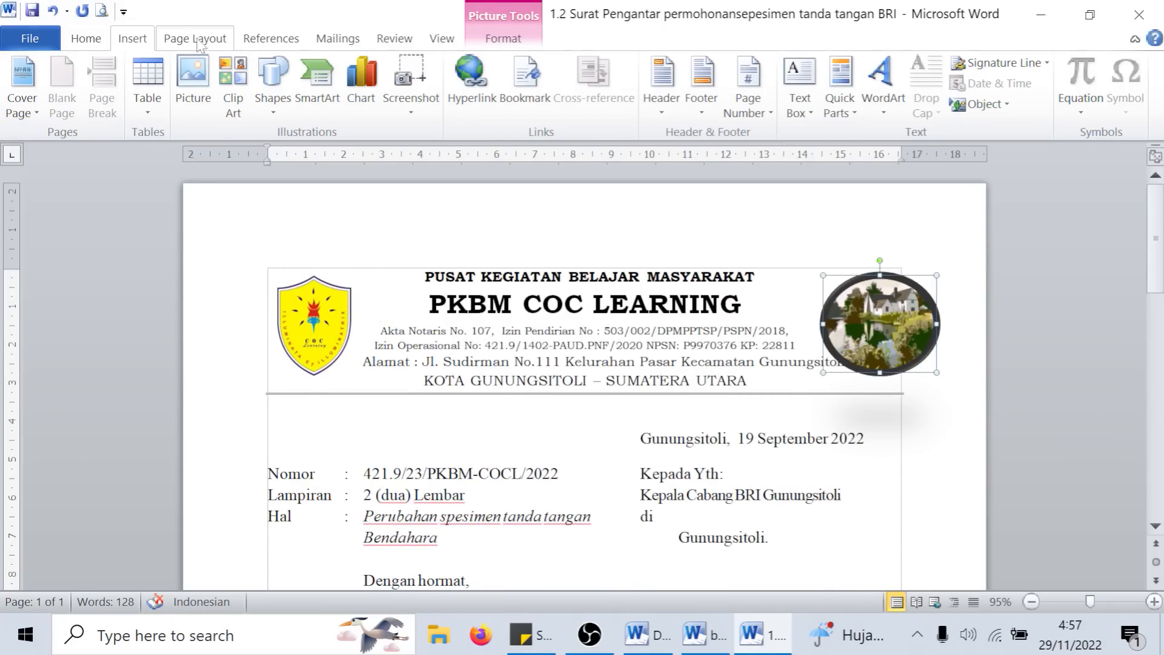
- Close the letter and return to the practice document "bahan praktek word"
left_click(1138, 15)
left_click(575, 363)
- Look through the practice document for the Materi 11 exercise and examine the PT. XYZ organization chart
scroll(1131, 272, "down", 6)
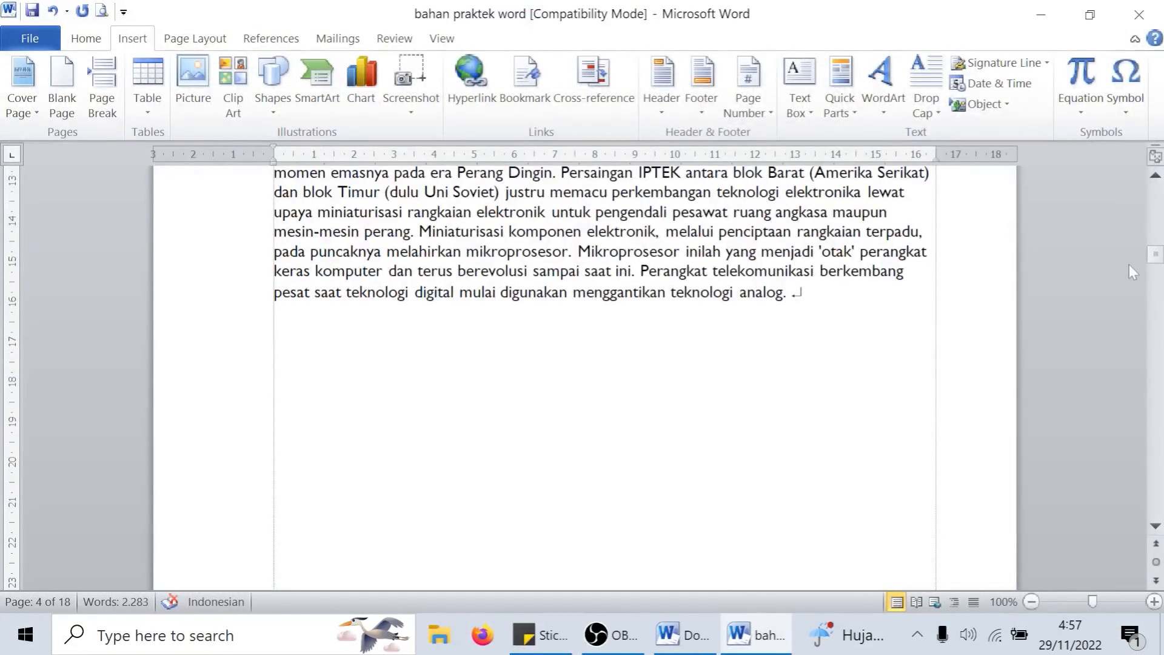
left_click_drag(1155, 255, 1144, 432)
scroll(539, 351, "up", 3)
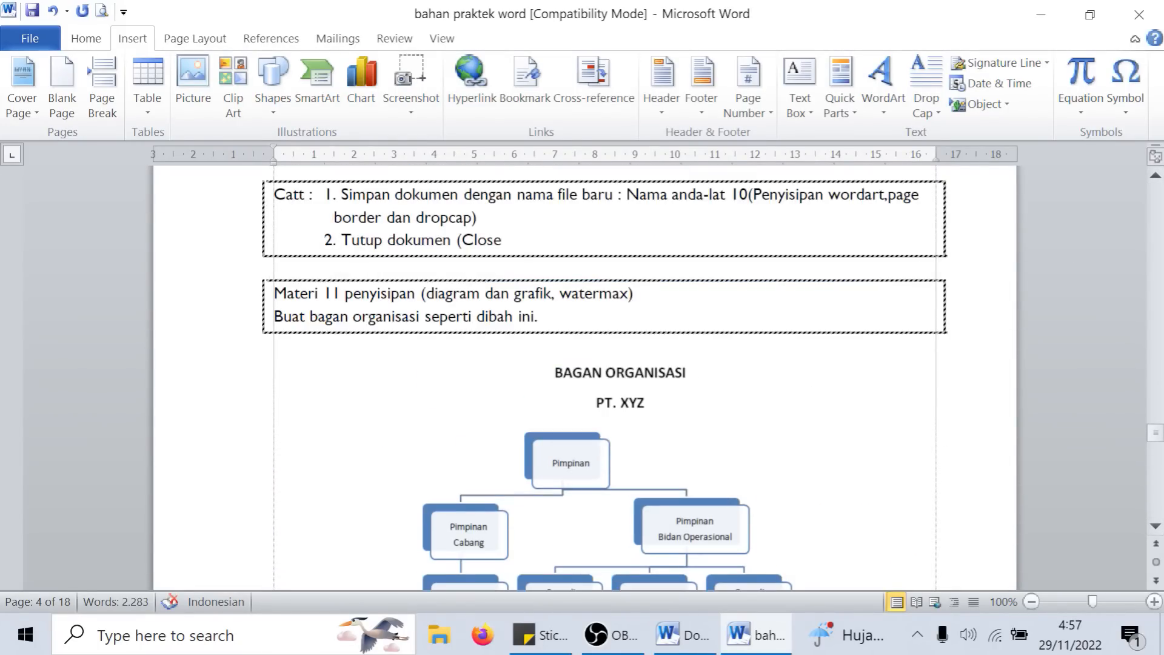
scroll(552, 362, "down", 3)
scroll(567, 363, "up", 10)
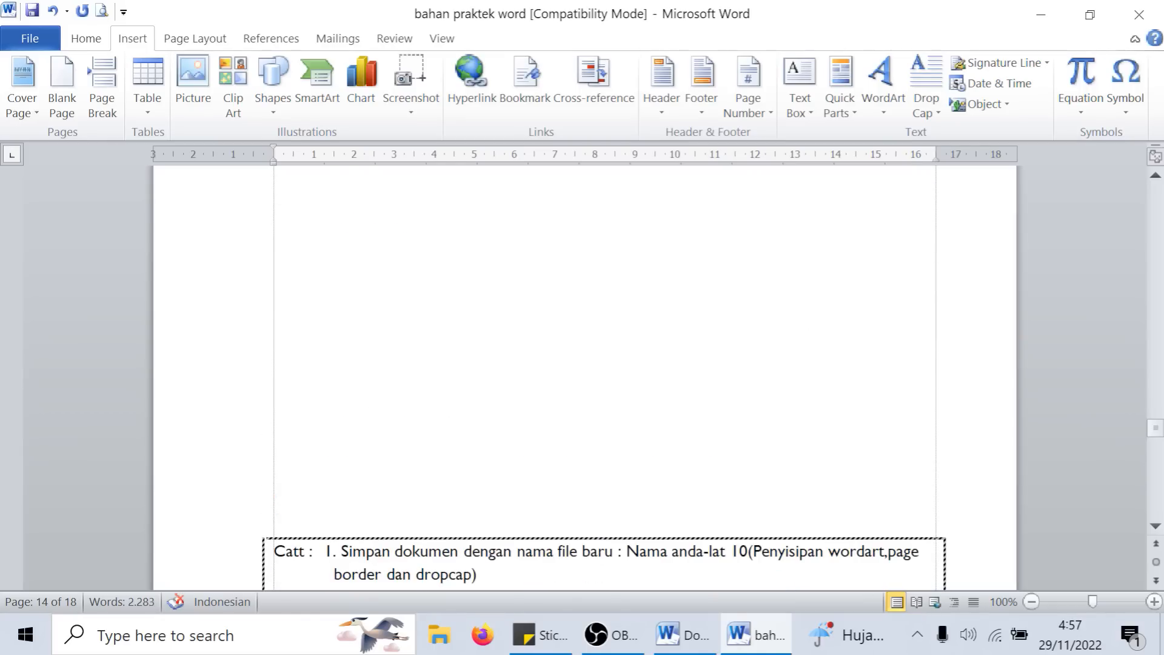
scroll(612, 387, "down", 8)
scroll(611, 387, "down", 5)
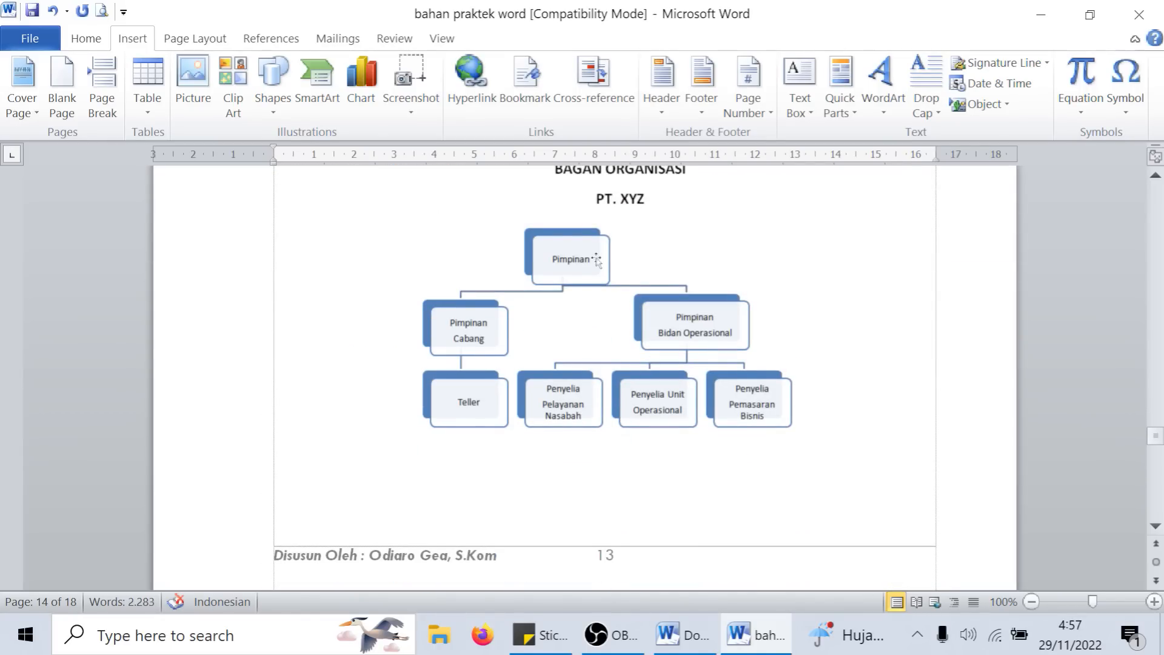
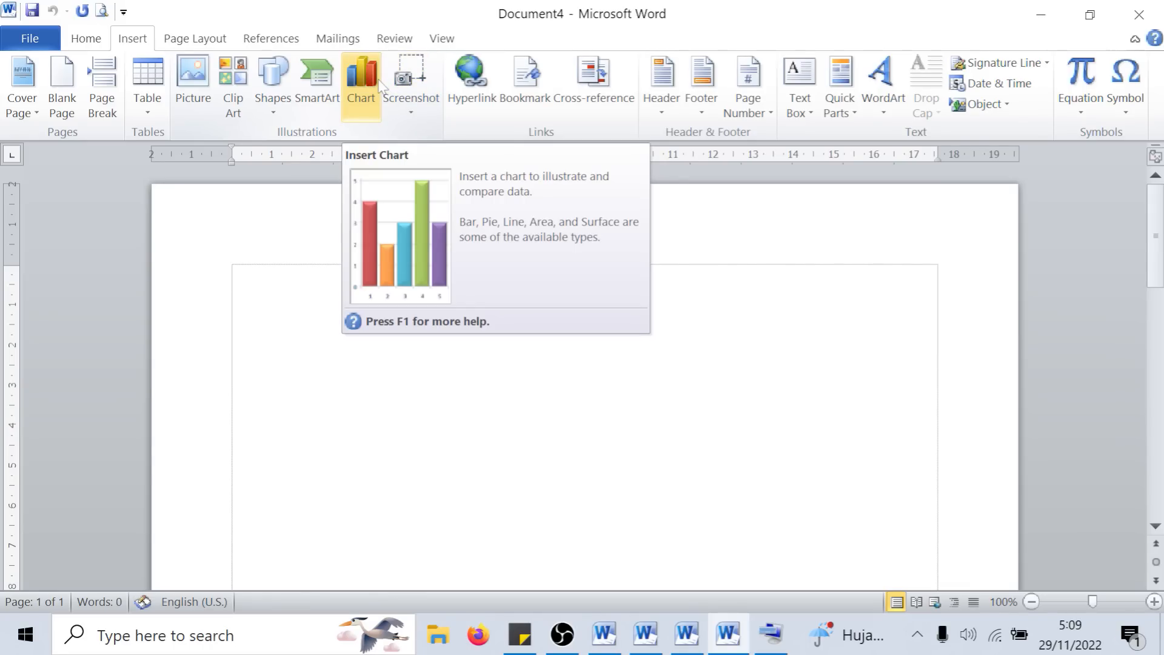
- Insert a column chart of the 3-D Cylinder type into the blank document
left_click(359, 108)
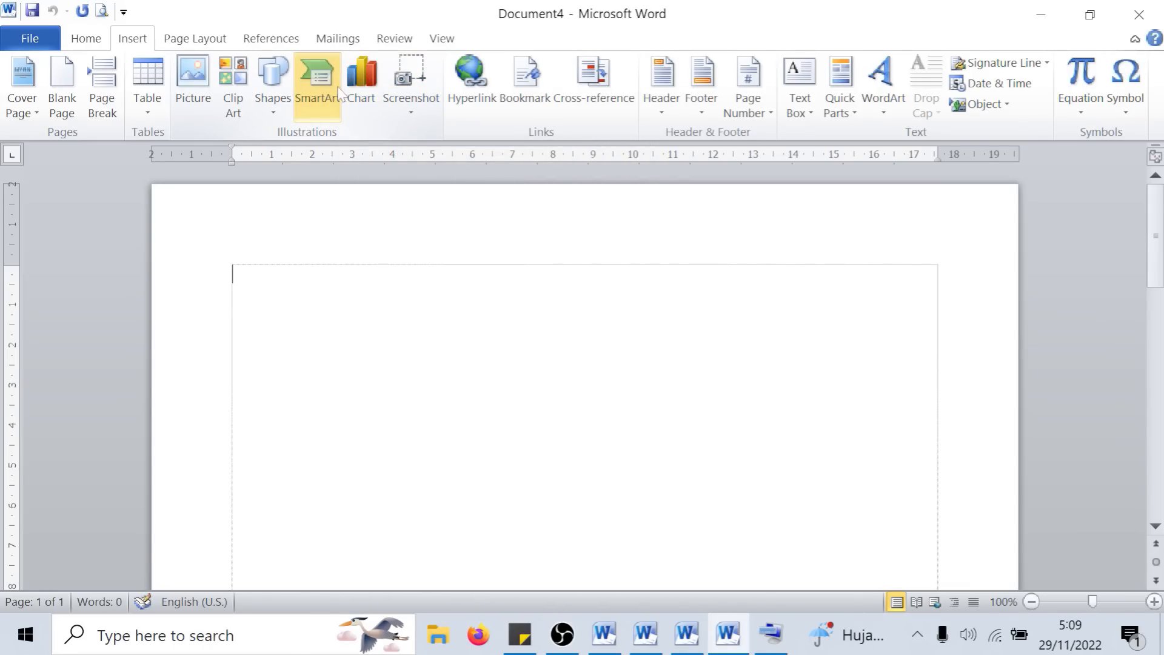
left_click(365, 97)
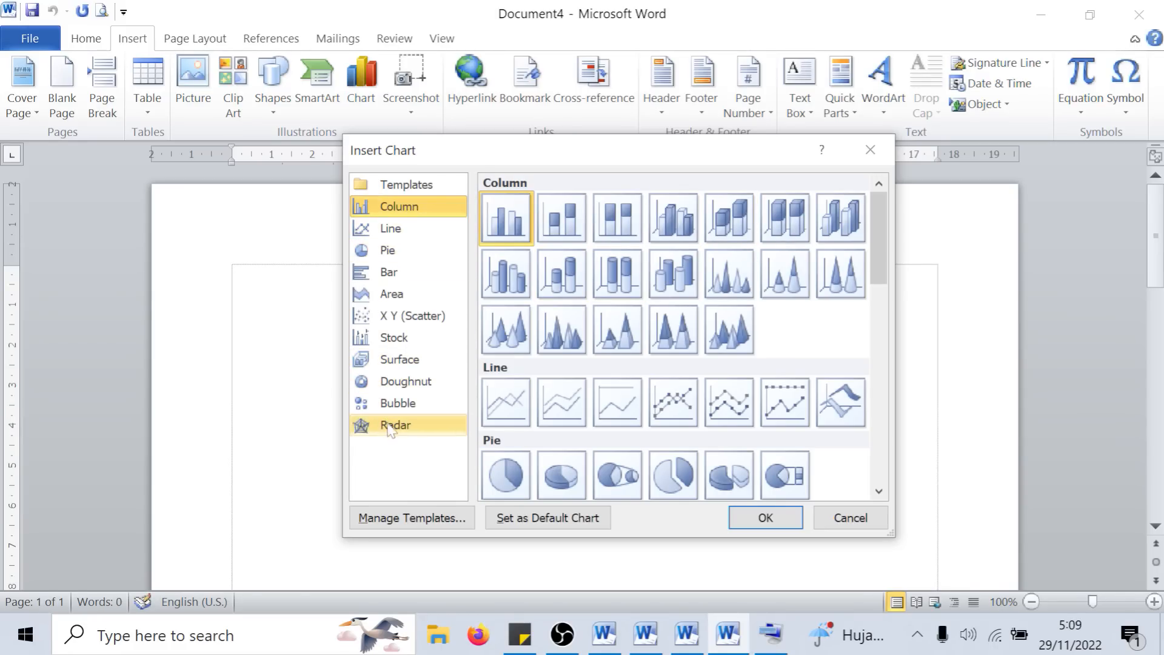
scroll(679, 307, "down", 5)
scroll(681, 306, "up", 5)
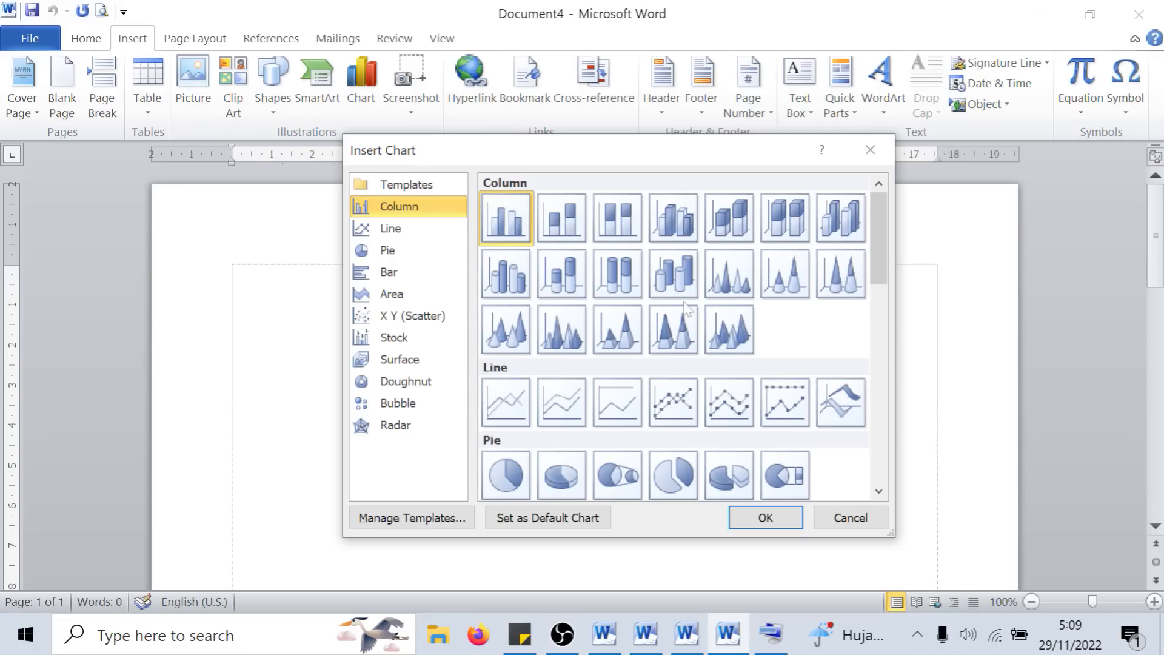
left_click(673, 272)
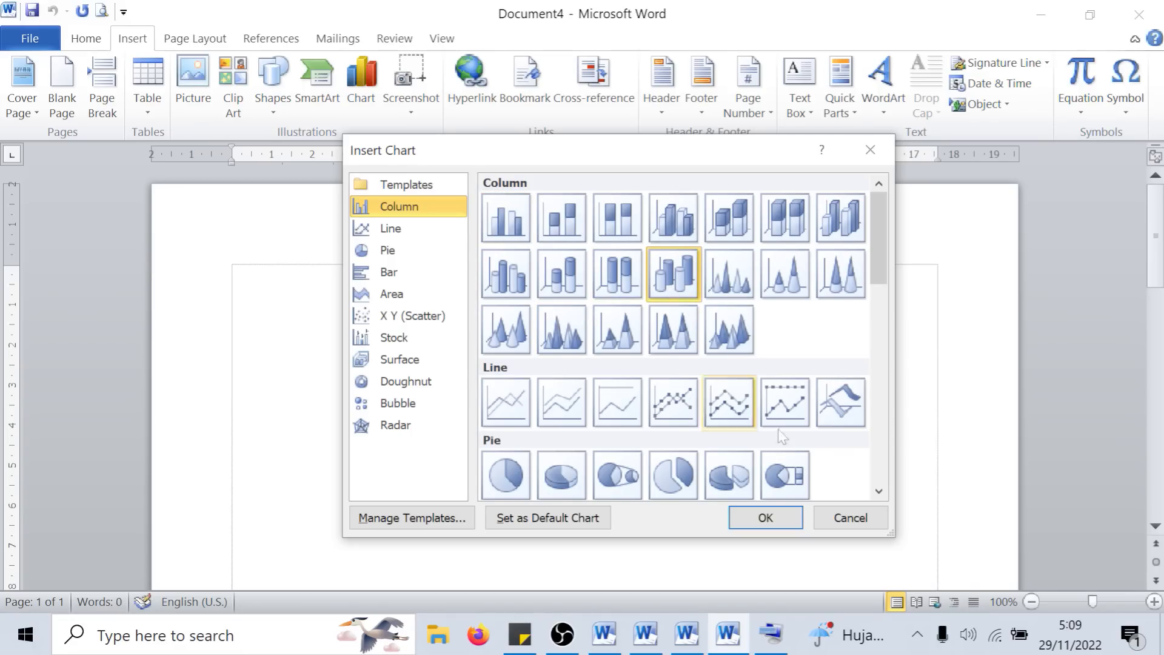
left_click(785, 525)
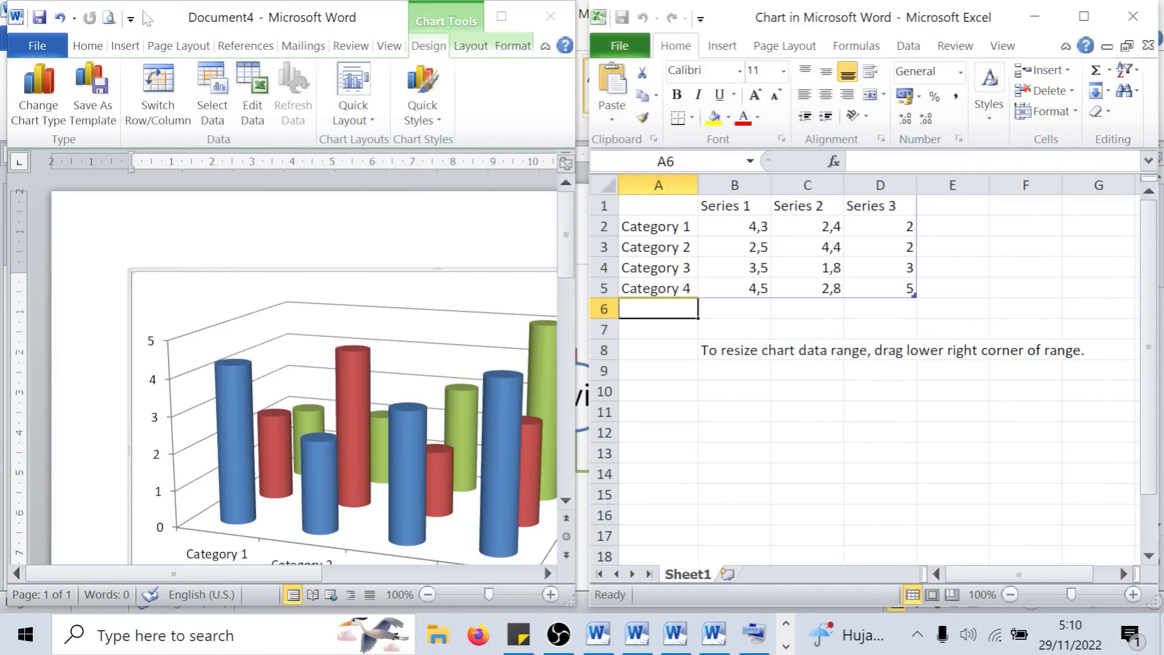
left_click(161, 24)
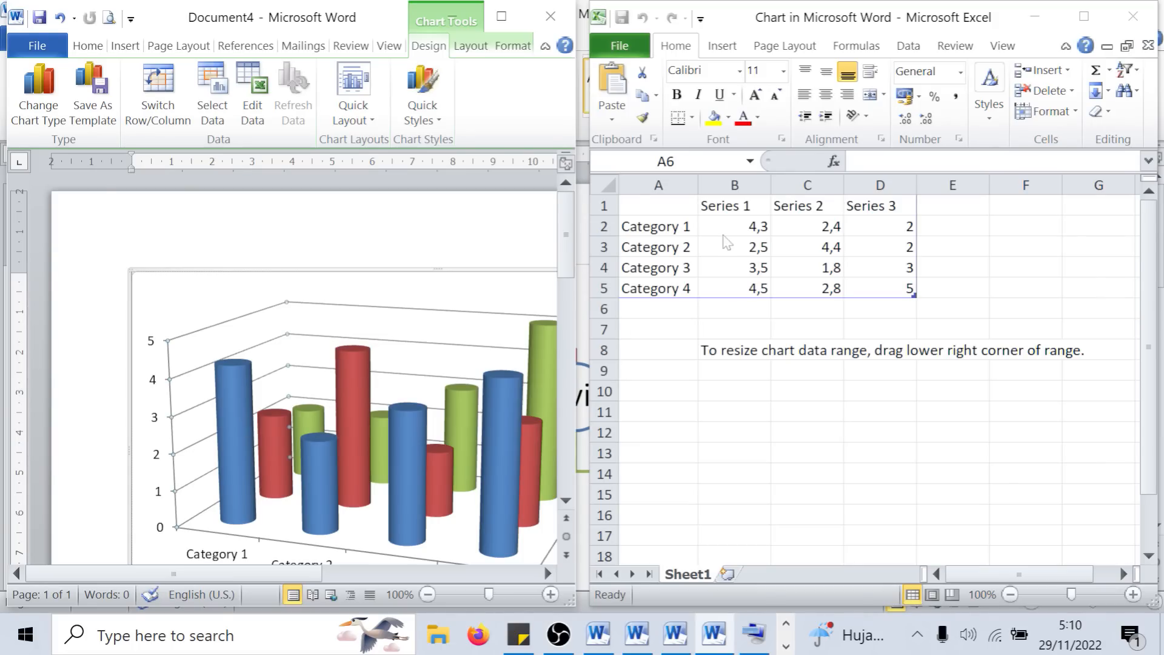
- Rename the four chart categories in the data sheet as komputer, laptop, hp and mouse
left_click_drag(652, 227, 889, 290)
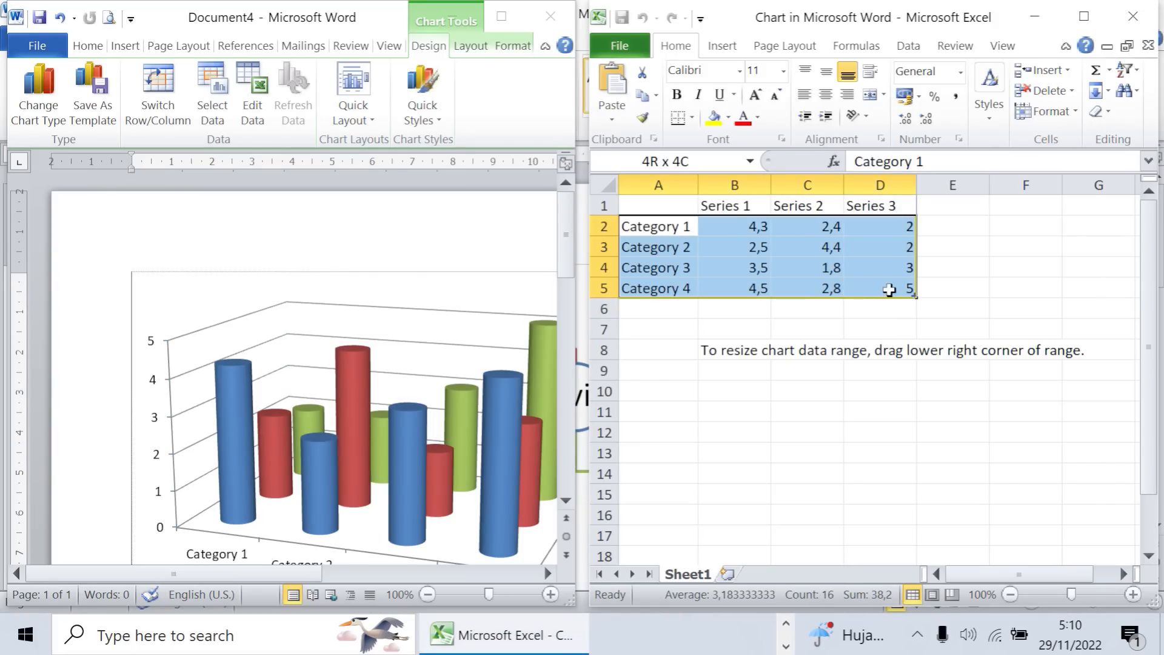
left_click(660, 237)
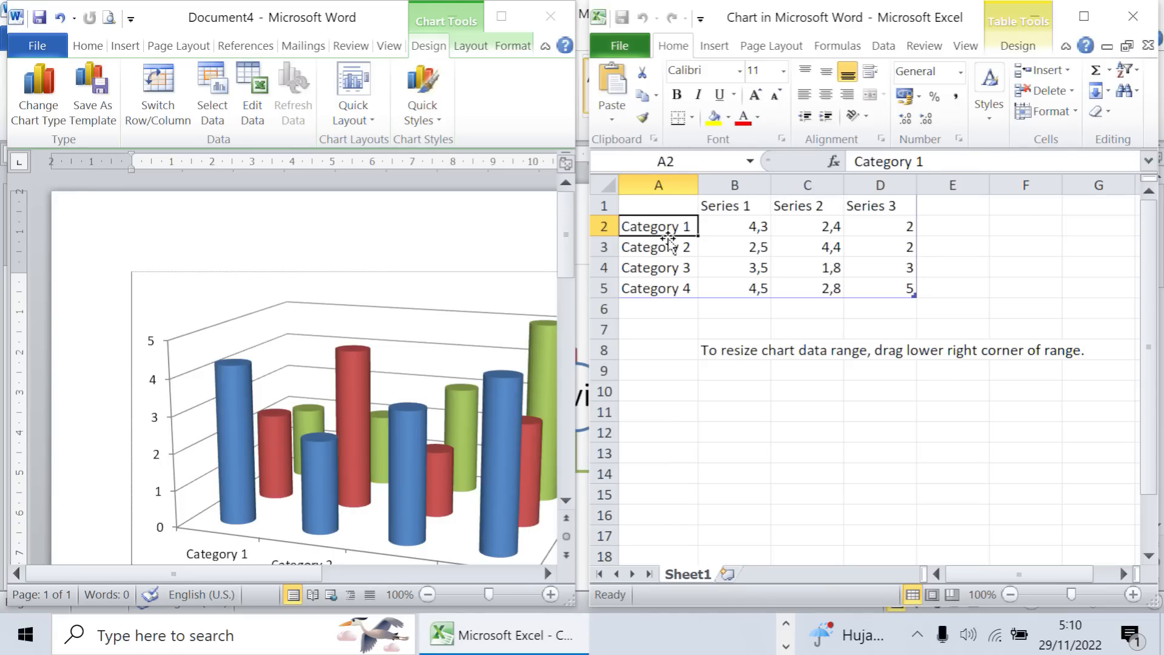
type("komputer")
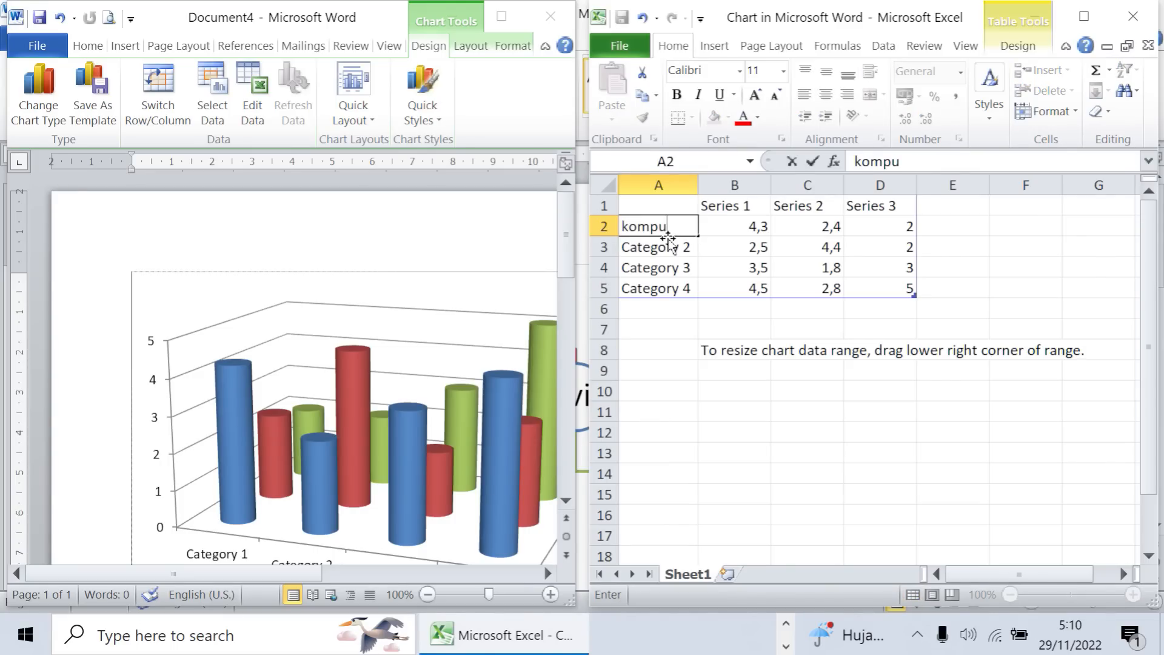
key("Return")
type("laptop")
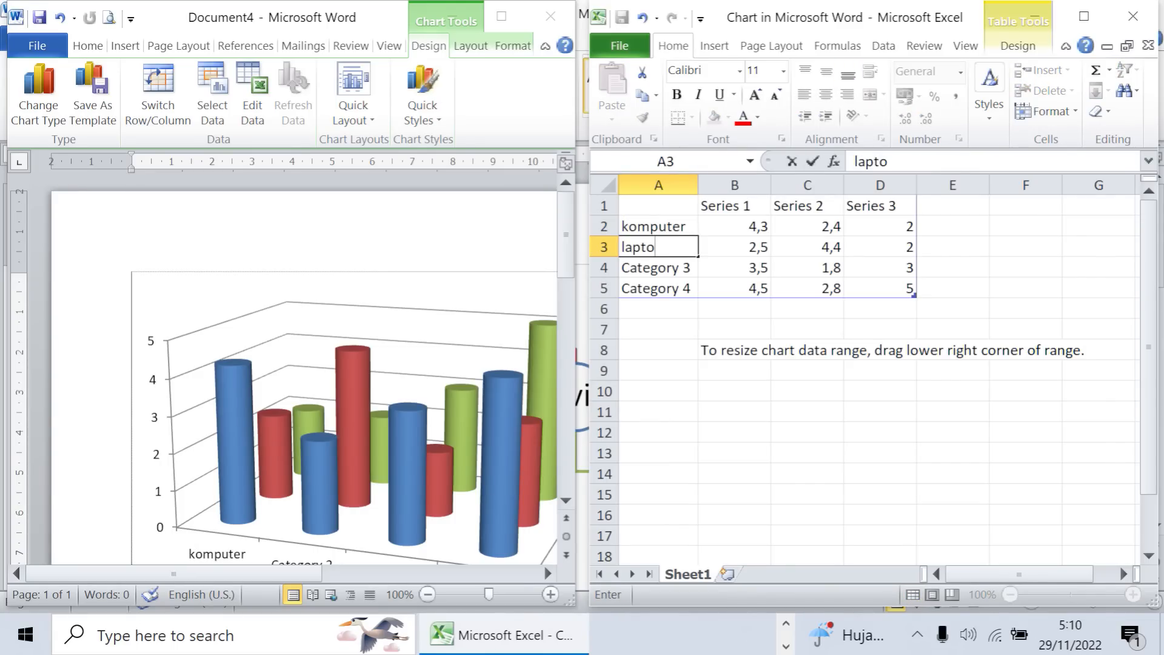
key("Return")
type("hp")
key("Return")
type("mouse")
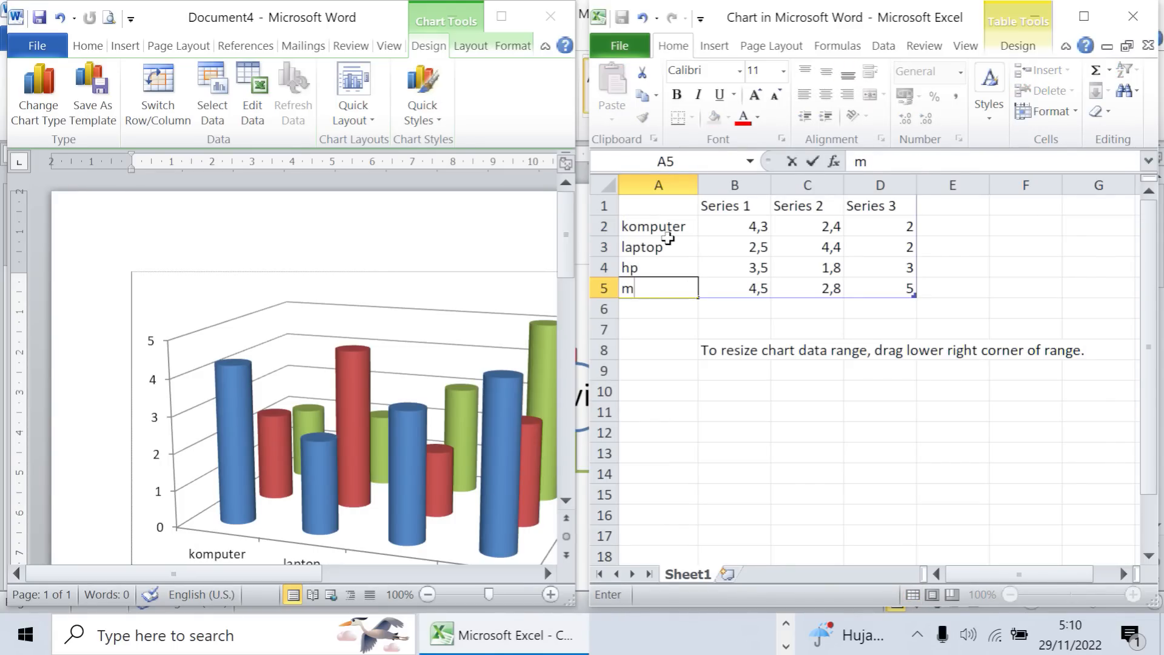
- Rename the three data series in the chart's data sheet as 2020, 2021 and 2022
left_click(734, 210)
type("2020")
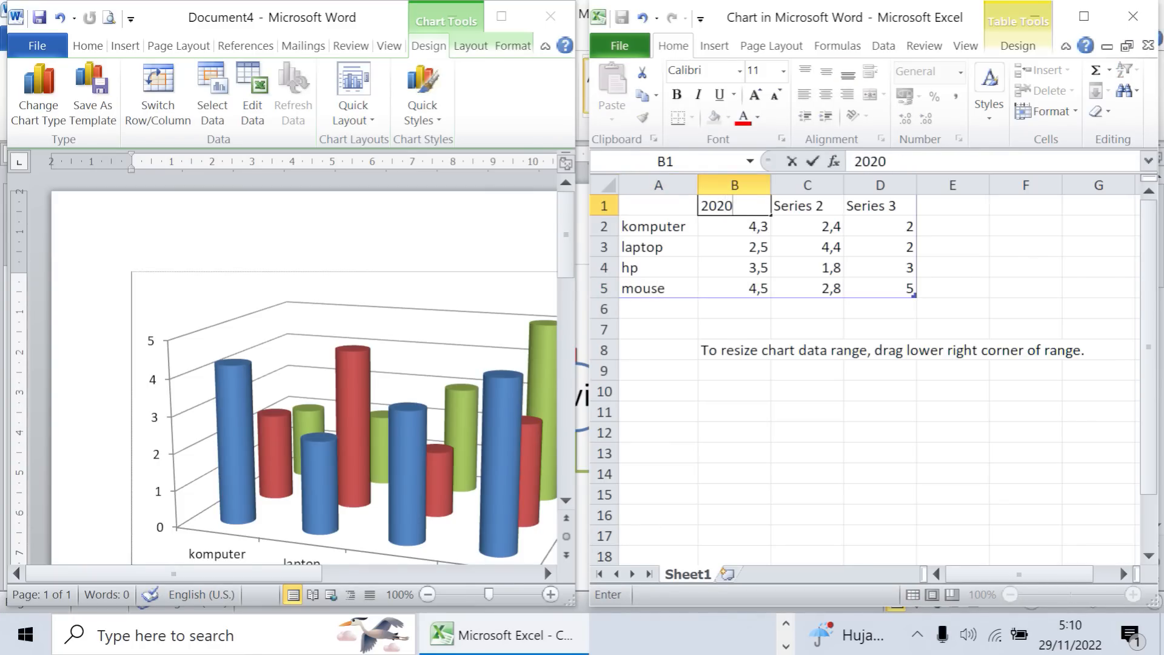
key("Tab")
type("2")
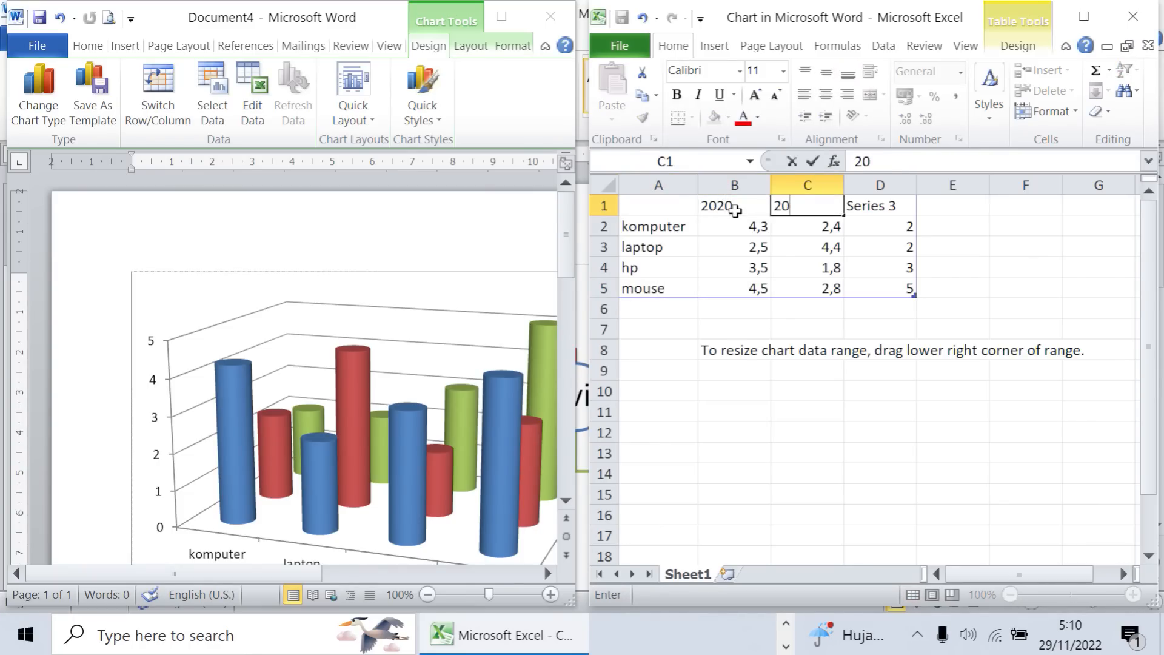
key("Tab")
type("2022")
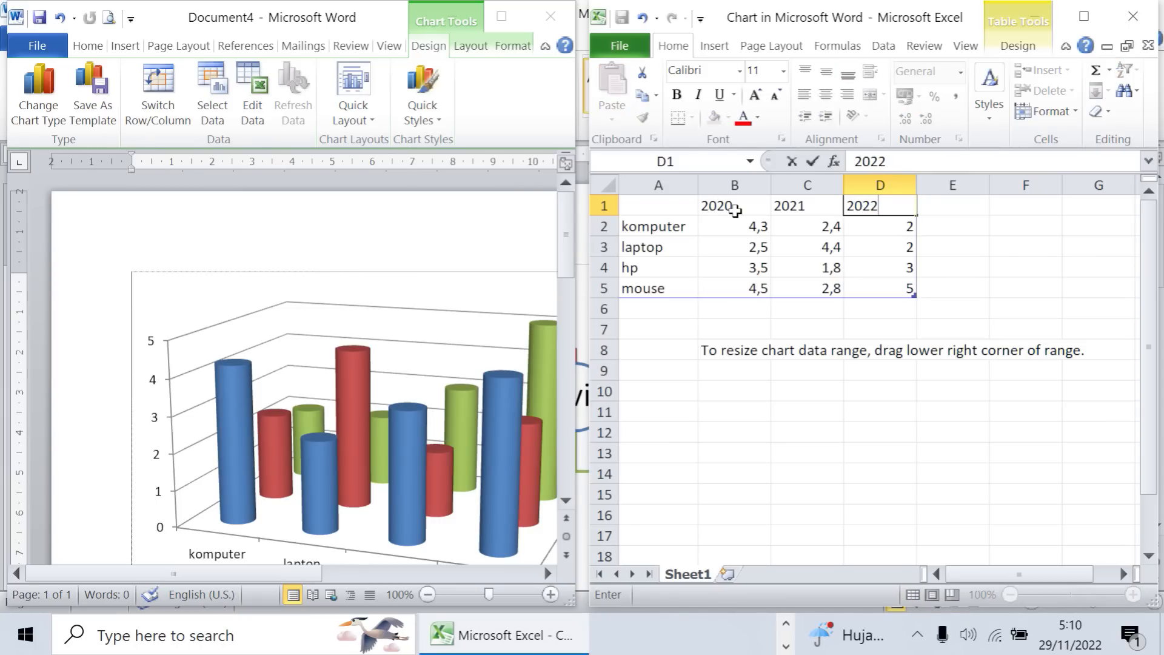
- Enter the 2020 values: 200 for komputer, 250 for laptop, 300 for hp and 350 for mouse
left_click(737, 226)
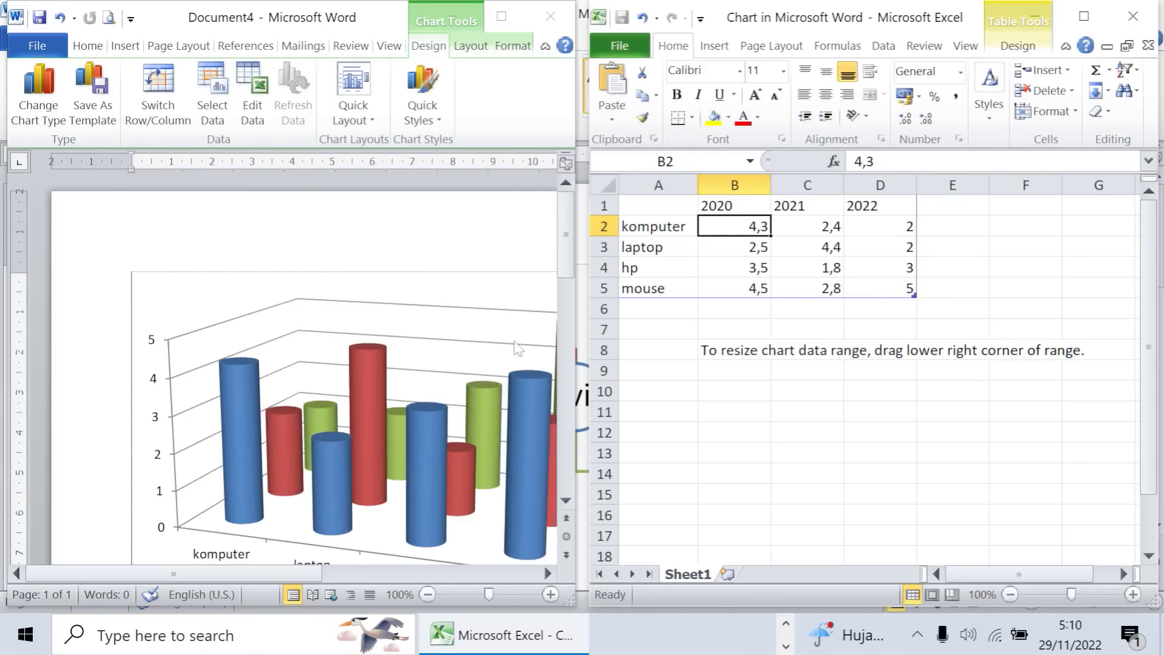
scroll(737, 226, "down", 2)
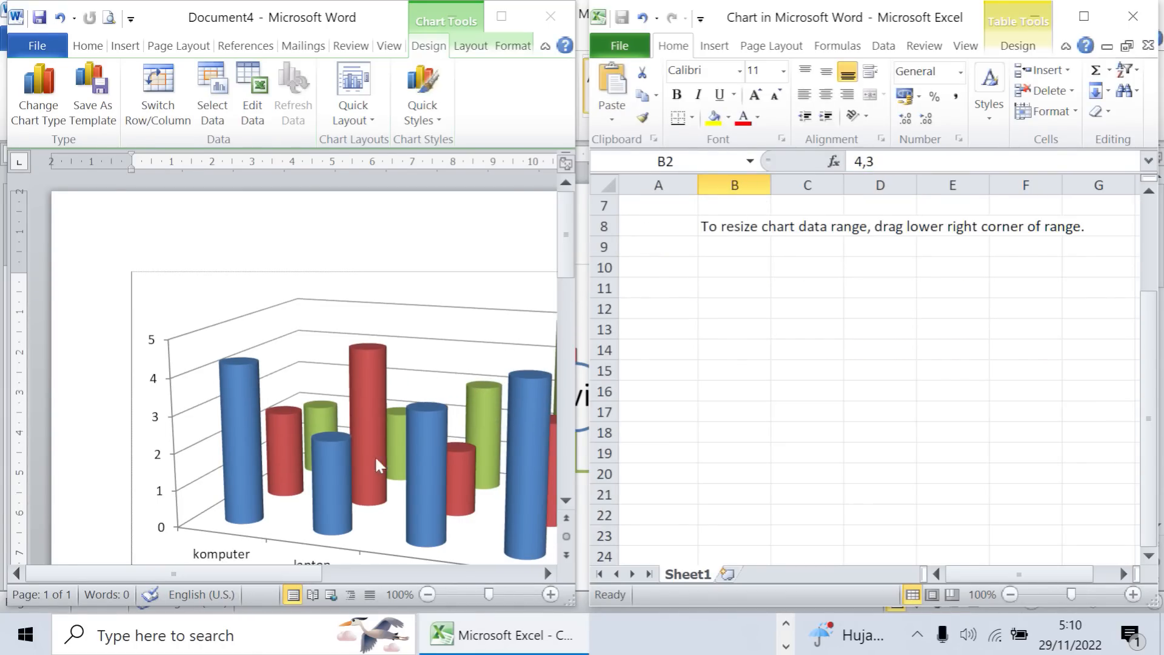
scroll(374, 456, "down", 1)
left_click_drag(565, 248, 566, 257)
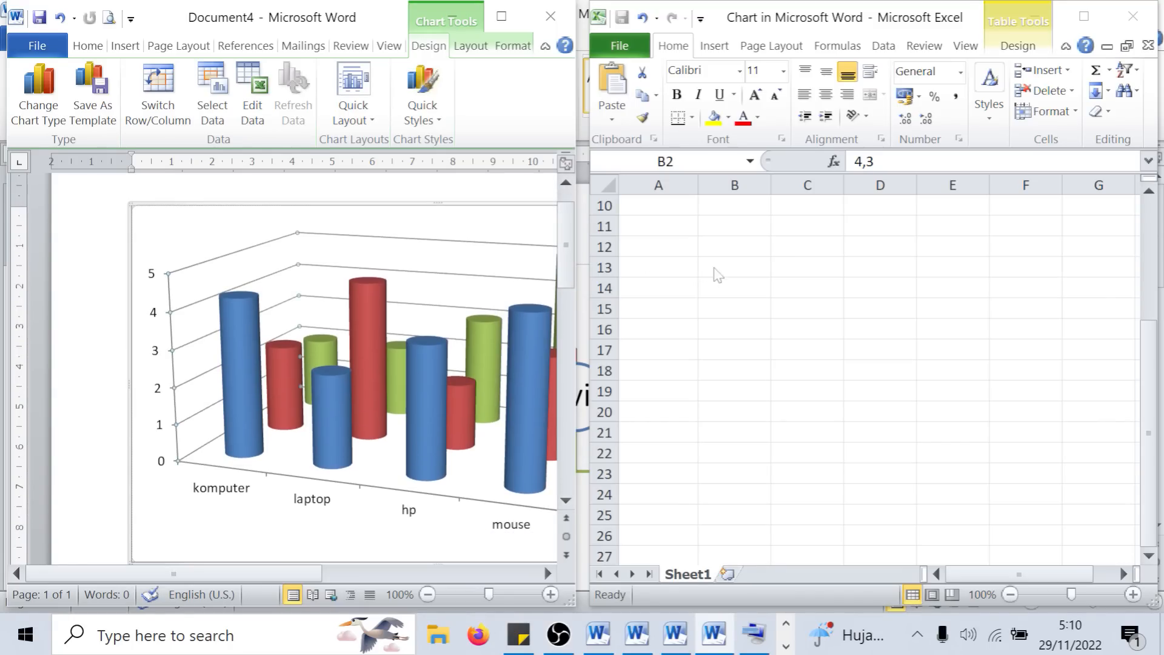
left_click_drag(1155, 356, 1154, 216)
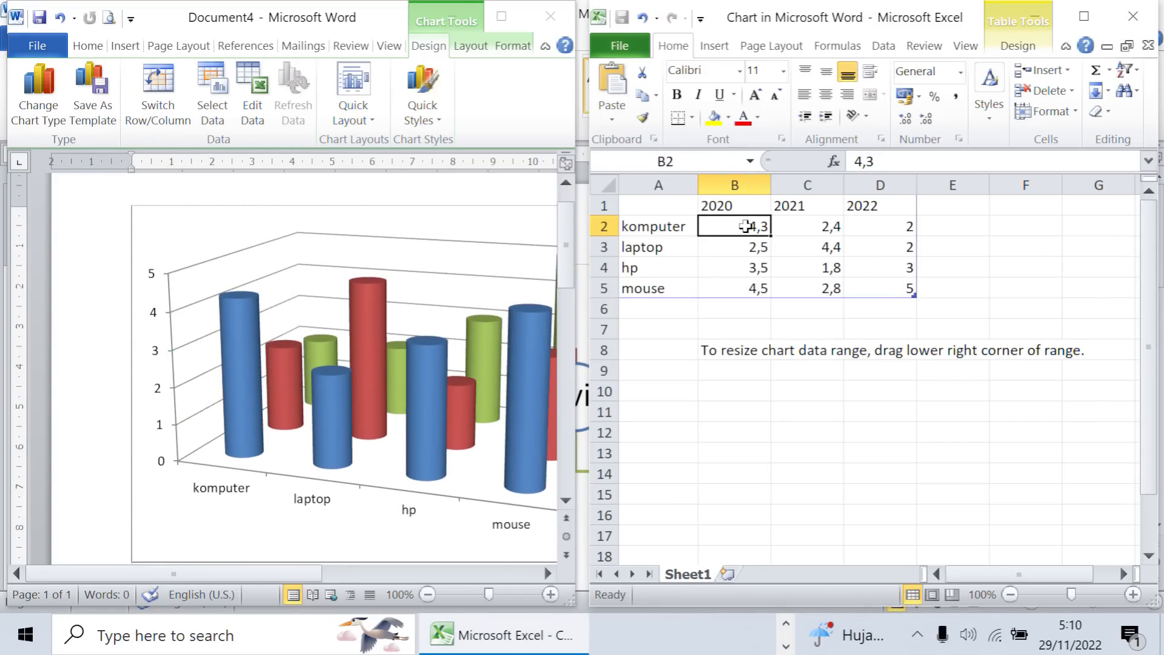
type("200")
key("Return")
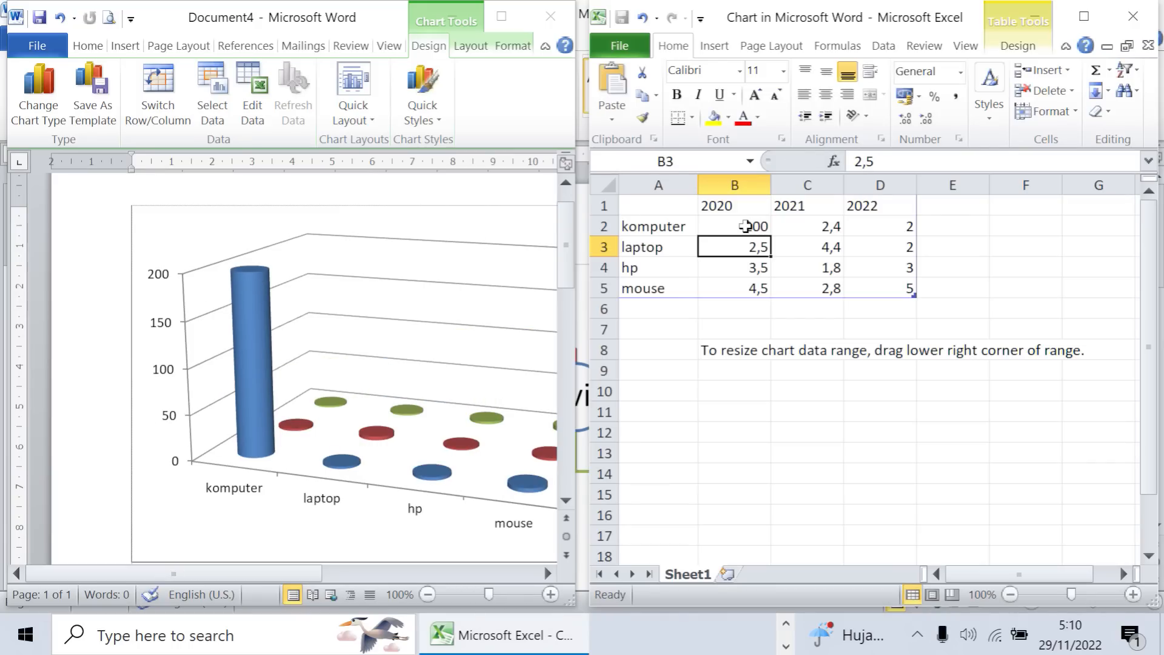
type("250")
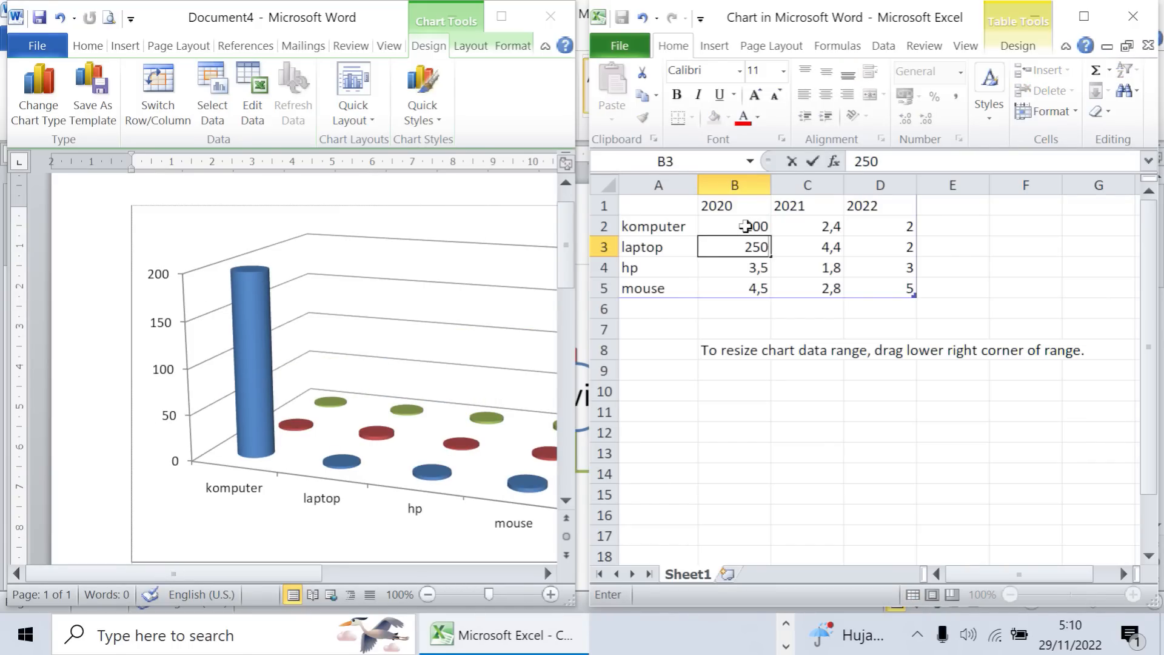
key("Return")
type("300")
key("Return")
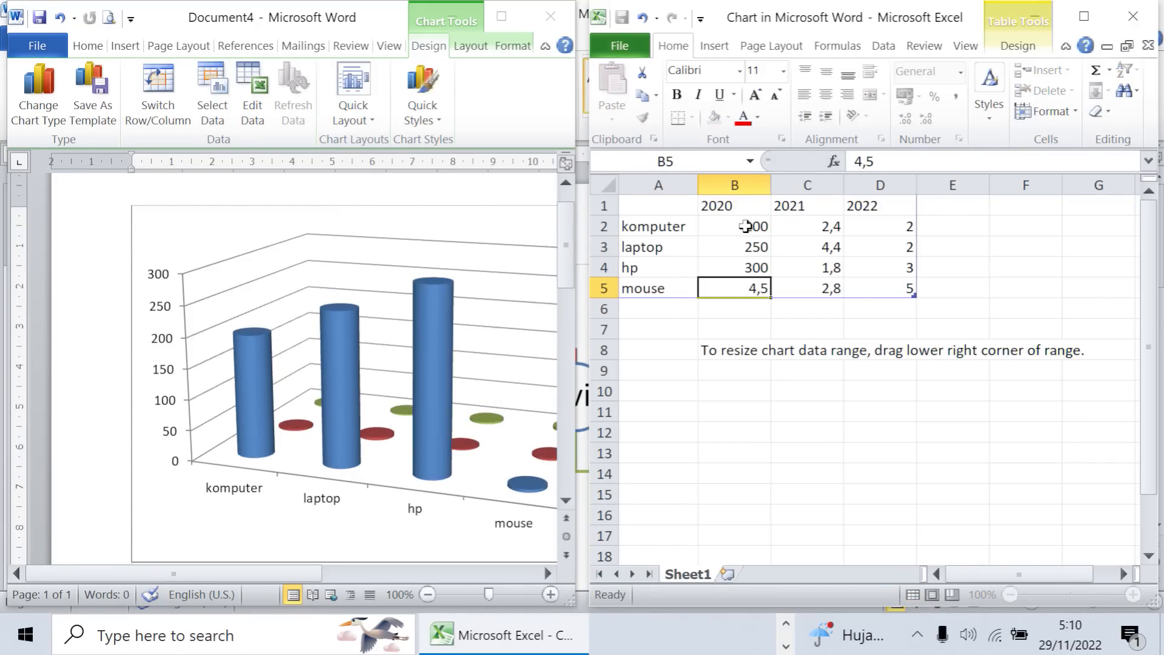
type("350")
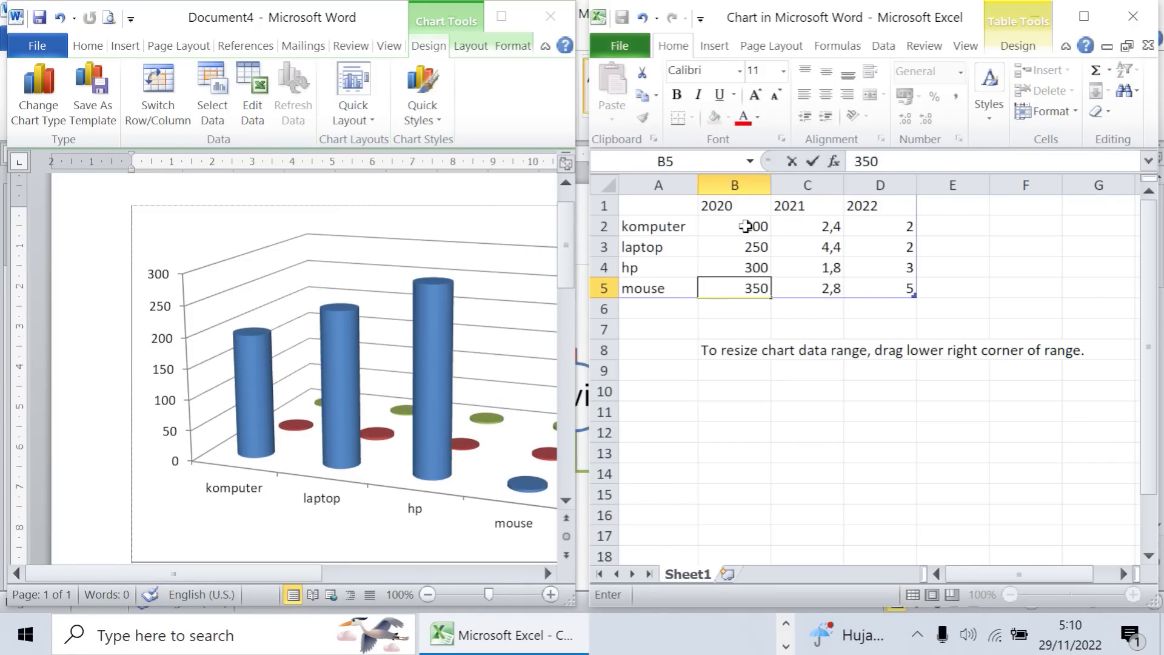
left_click(816, 382)
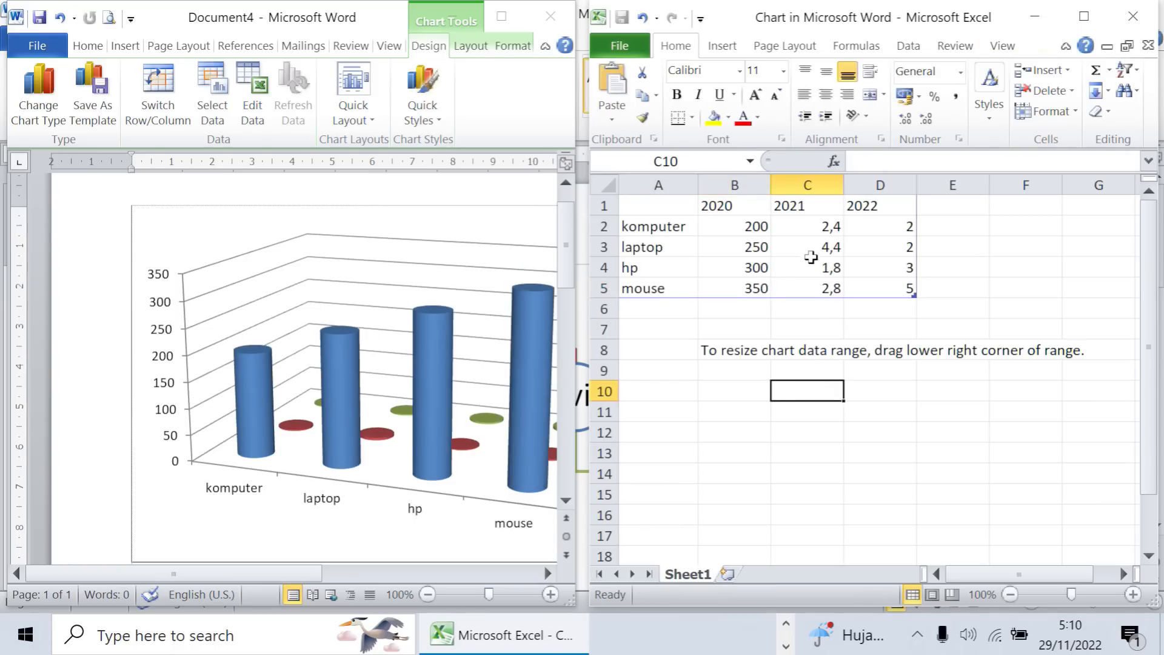
- Enter the 2021 values: 250 for komputer, 200 for laptop, 150 for hp and 500 for mouse
left_click(820, 223)
type("2")
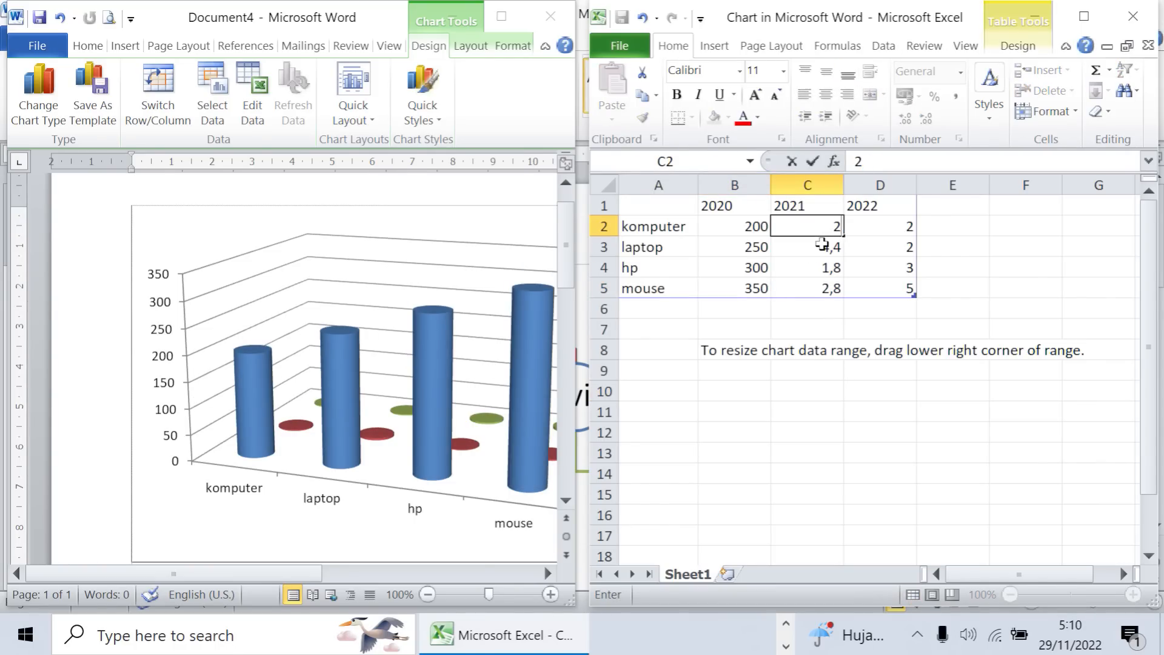
type("50")
key("Return")
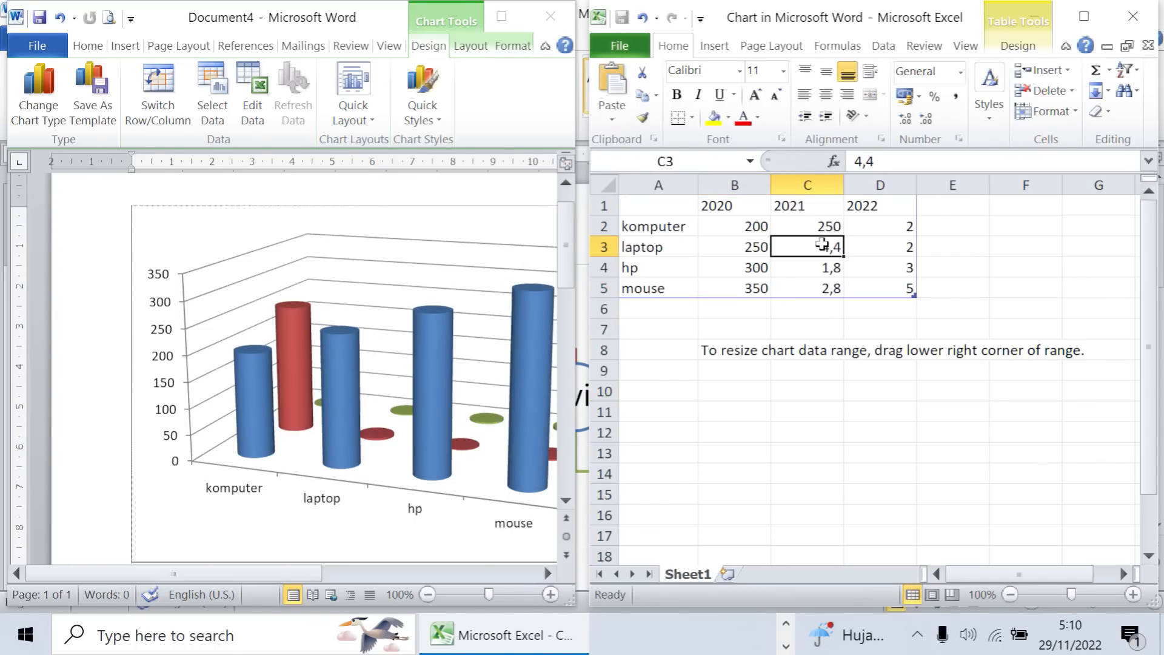
type("200")
key("Return")
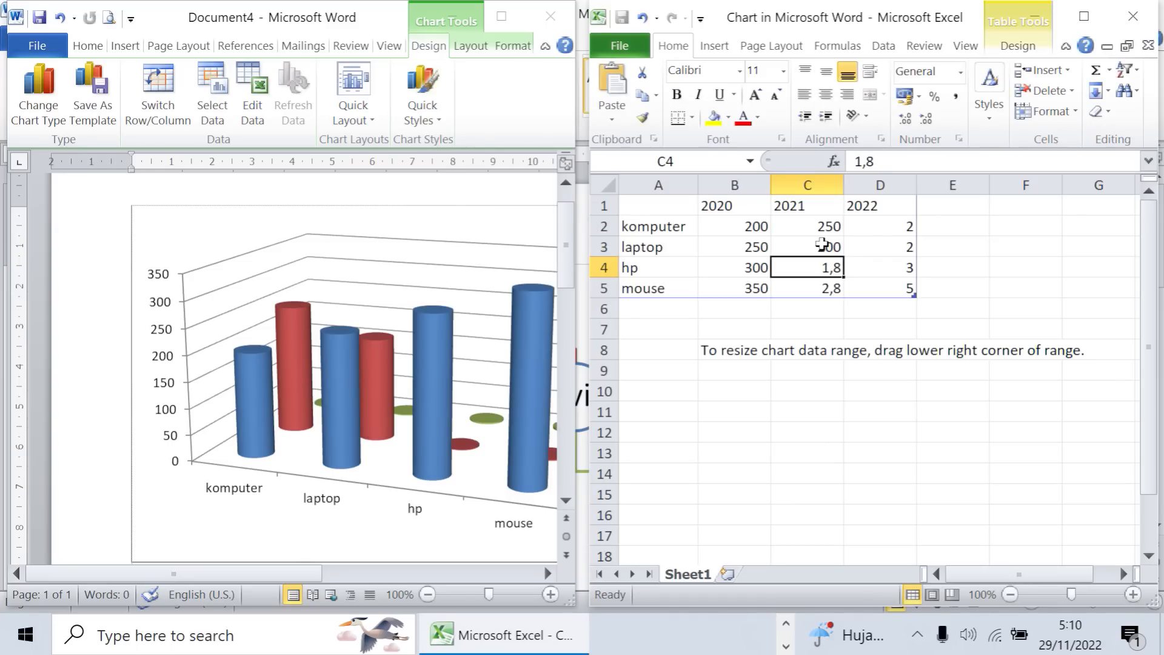
type("150")
key("Return")
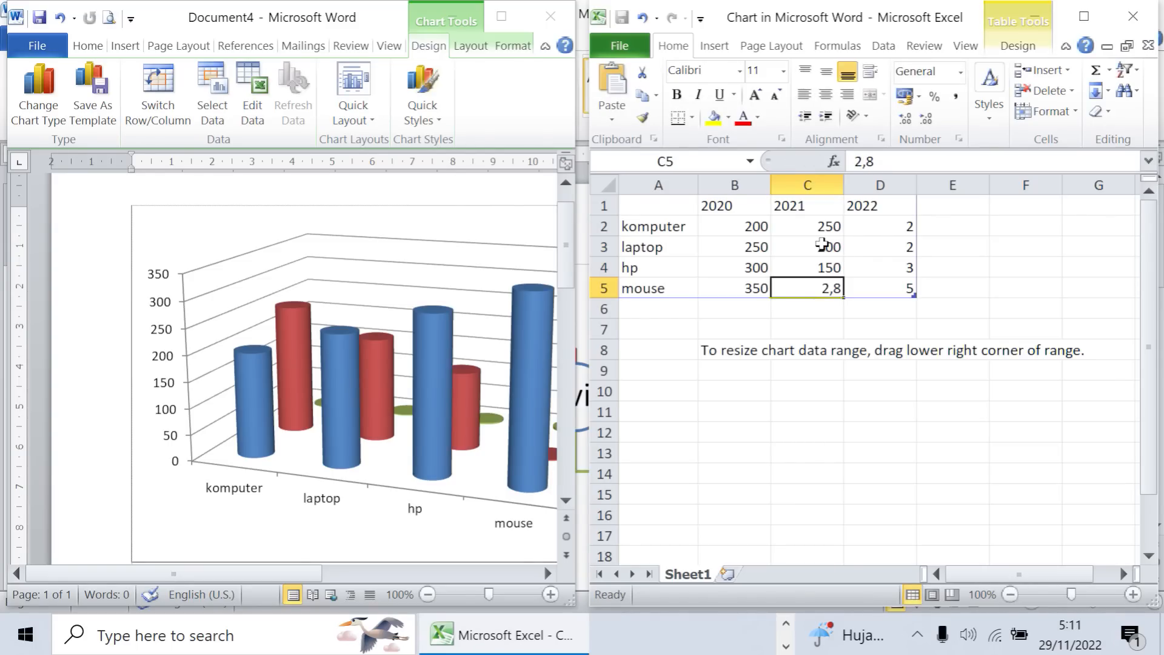
type("500")
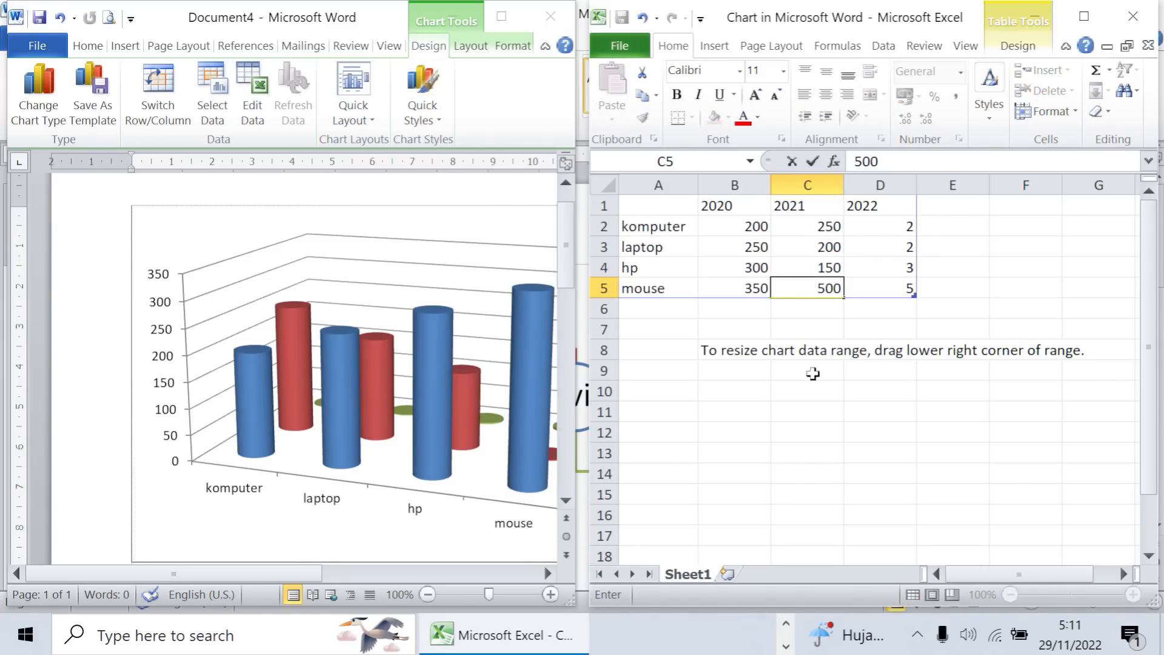
left_click(817, 391)
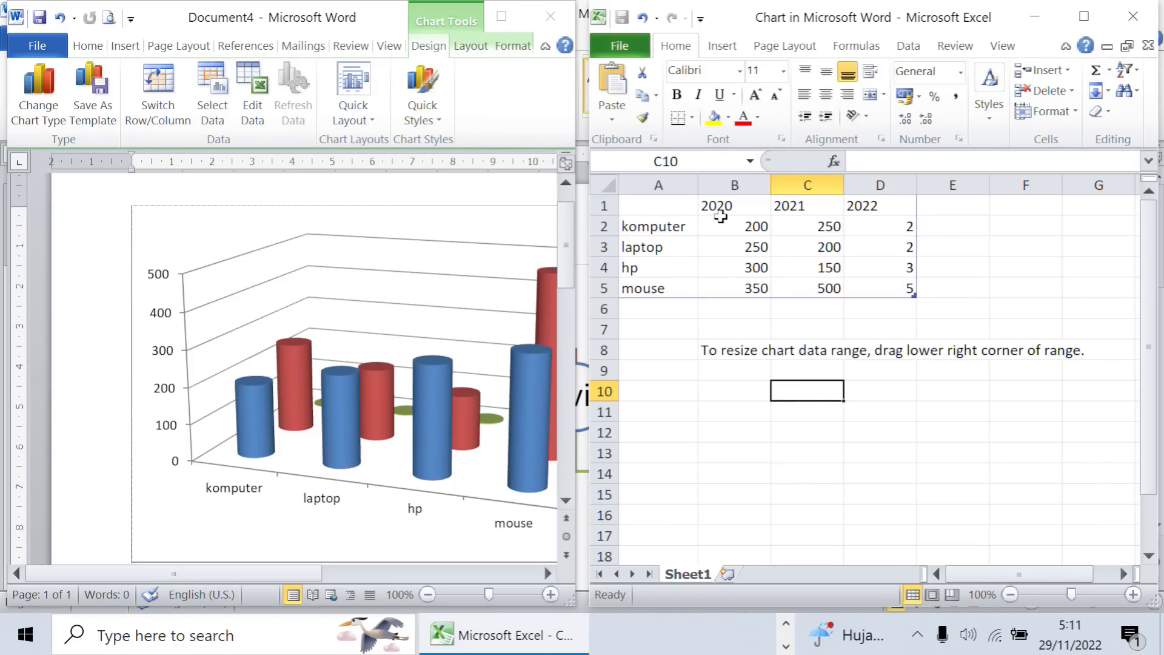
- Enter the 2022 values 500, 400, 300 and 200 for komputer, laptop, hp and mouse, and close the chart's data sheet
left_click_drag(673, 205, 879, 309)
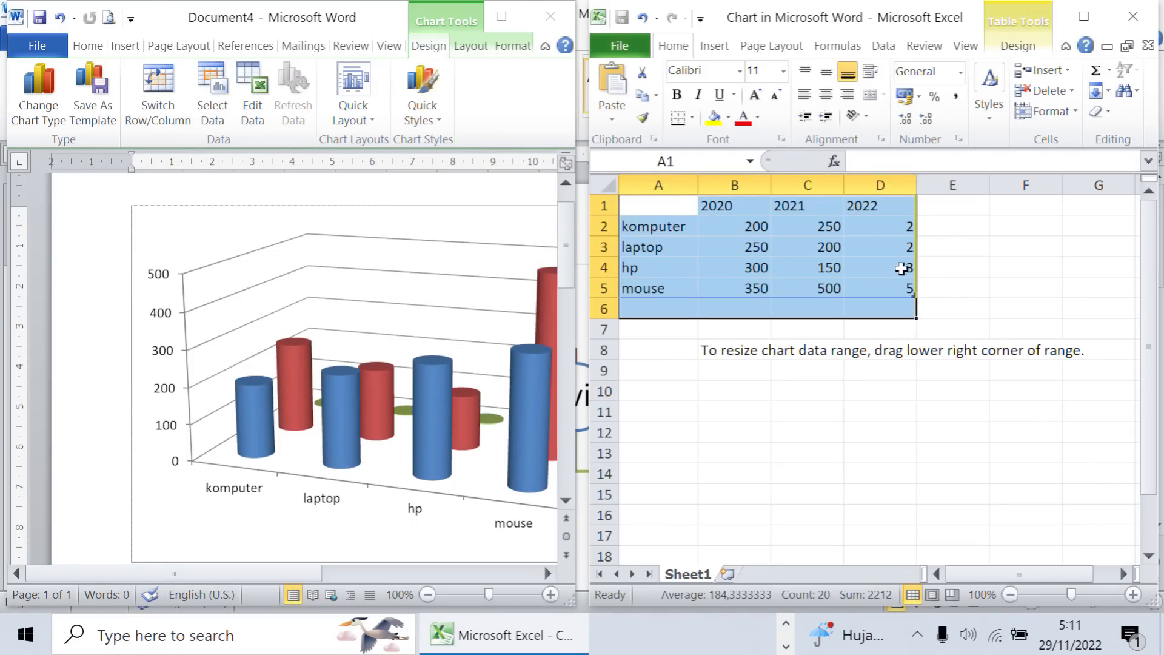
left_click(899, 233)
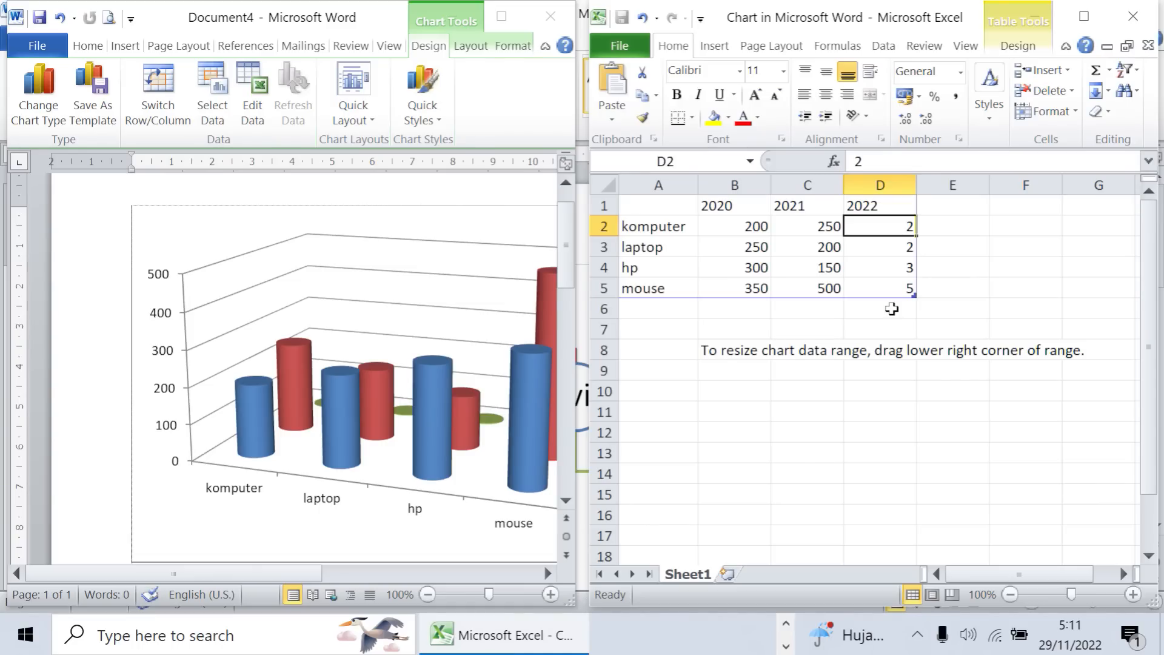
type("500")
key("Return")
type("400")
key("Return")
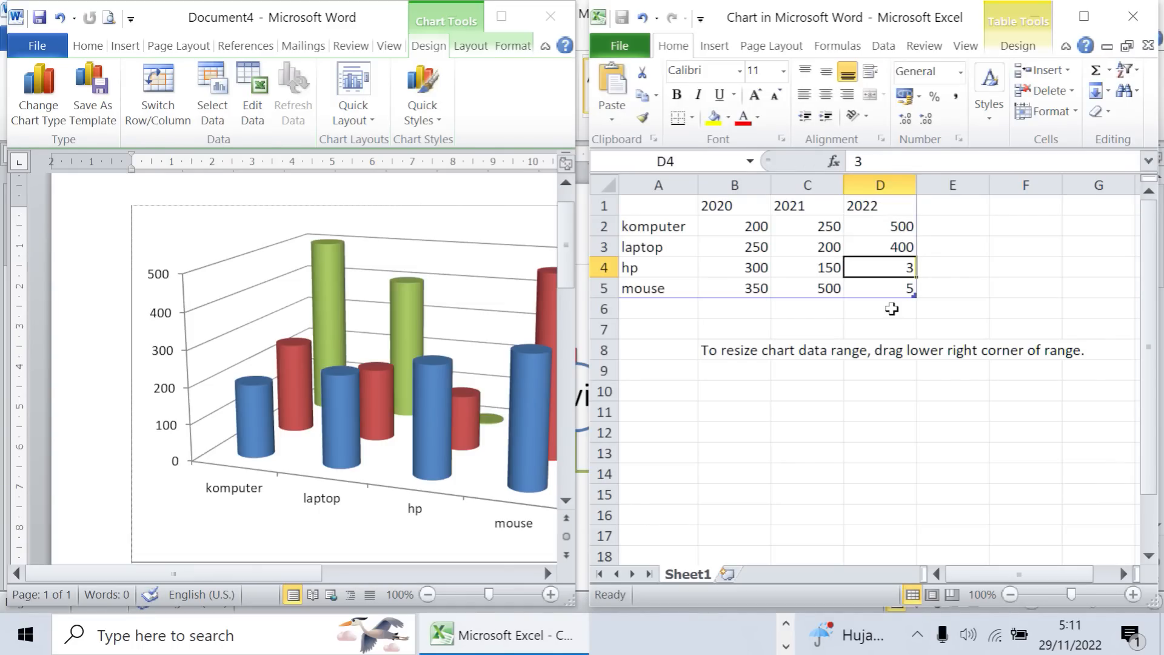
type("300")
key("Return")
type("200")
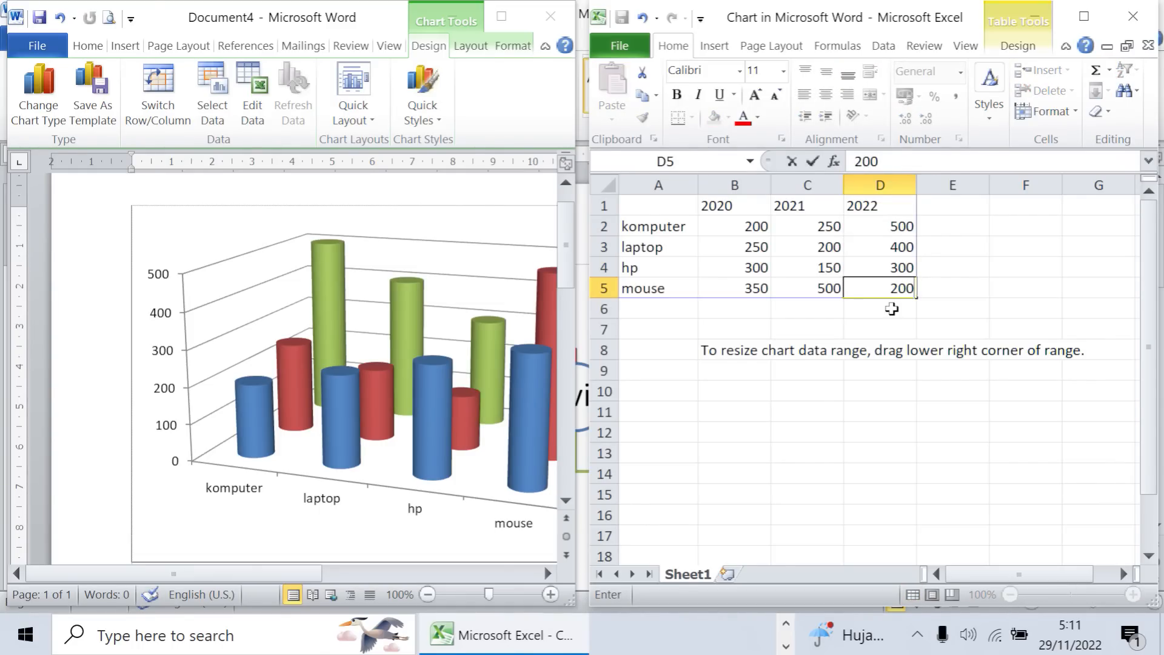
key("Return")
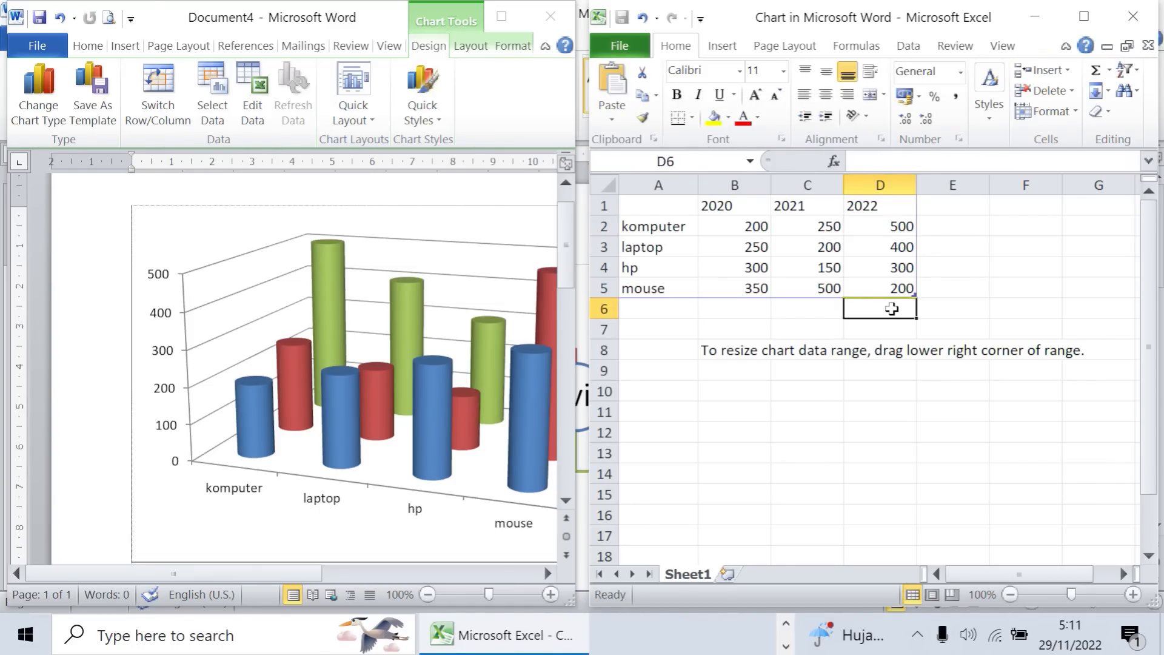
left_click(1132, 18)
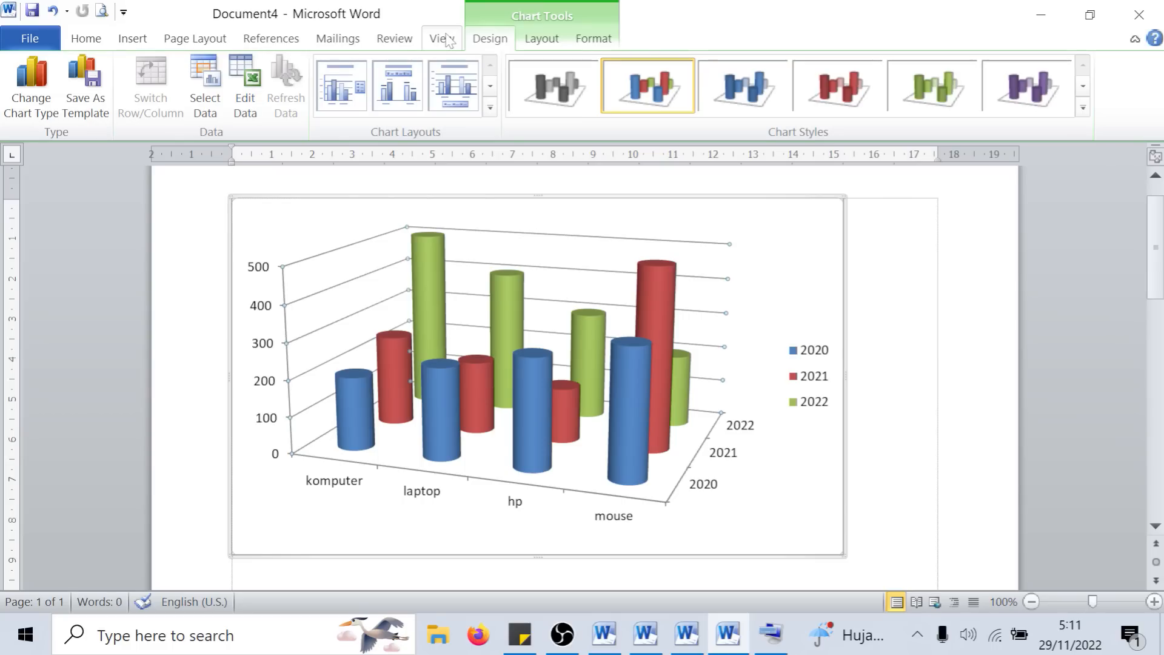
- Apply the red chart style with the black background to the cylinder chart and add a centered overlay title
left_click(1083, 107)
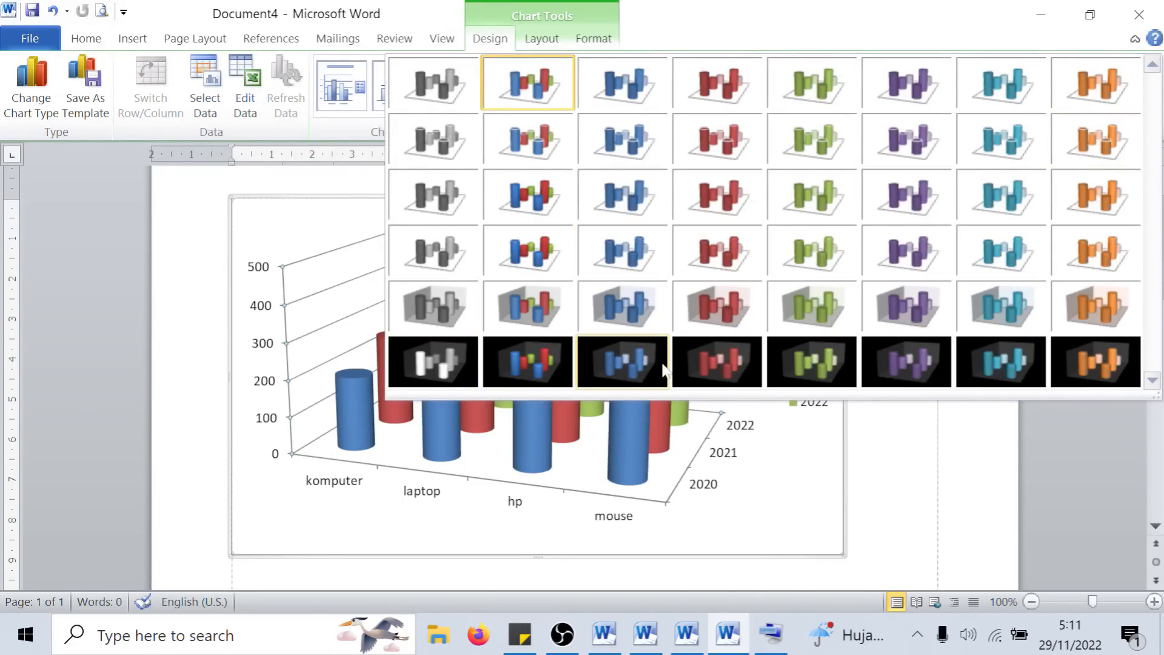
left_click(691, 351)
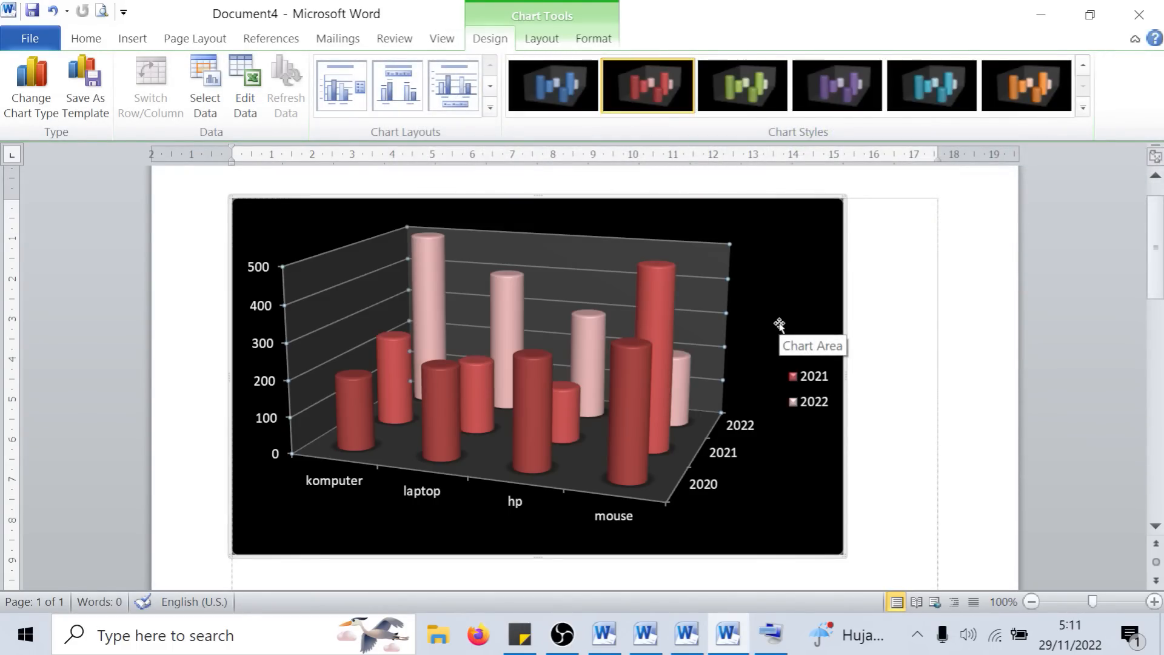
left_click(541, 38)
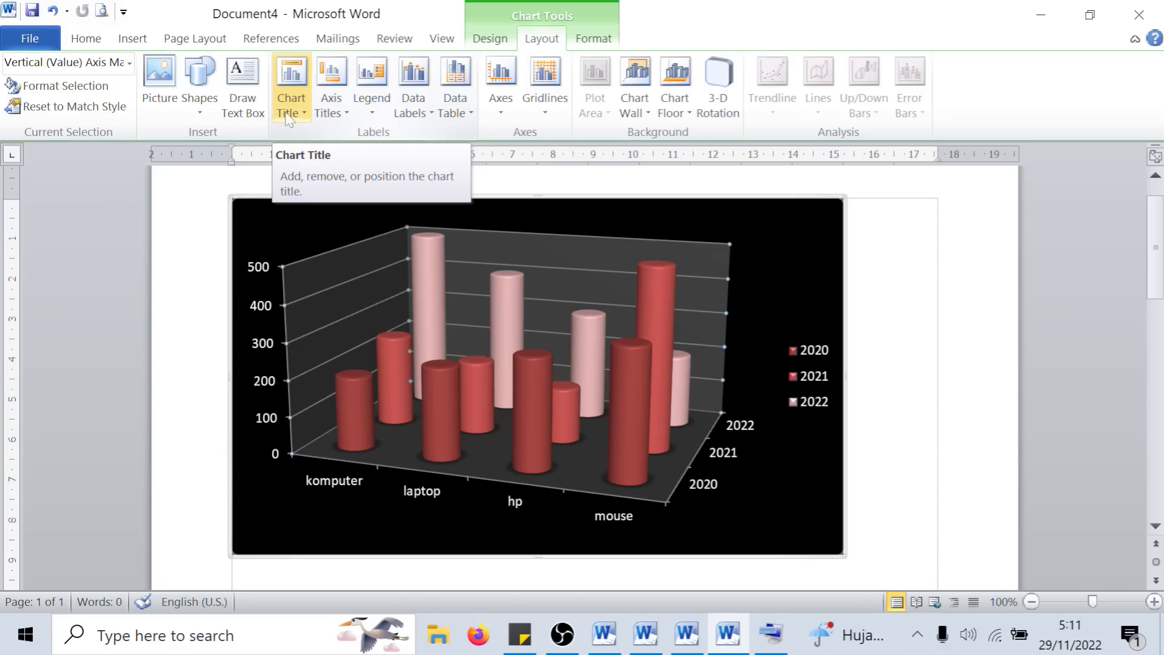
left_click(304, 114)
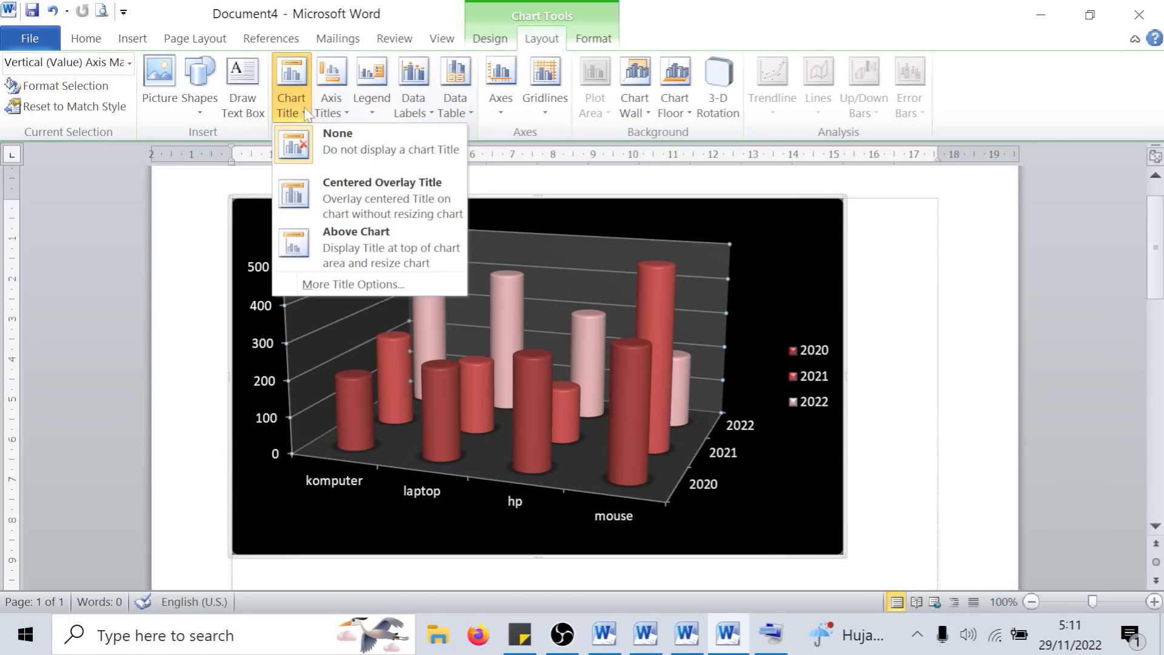
left_click(383, 200)
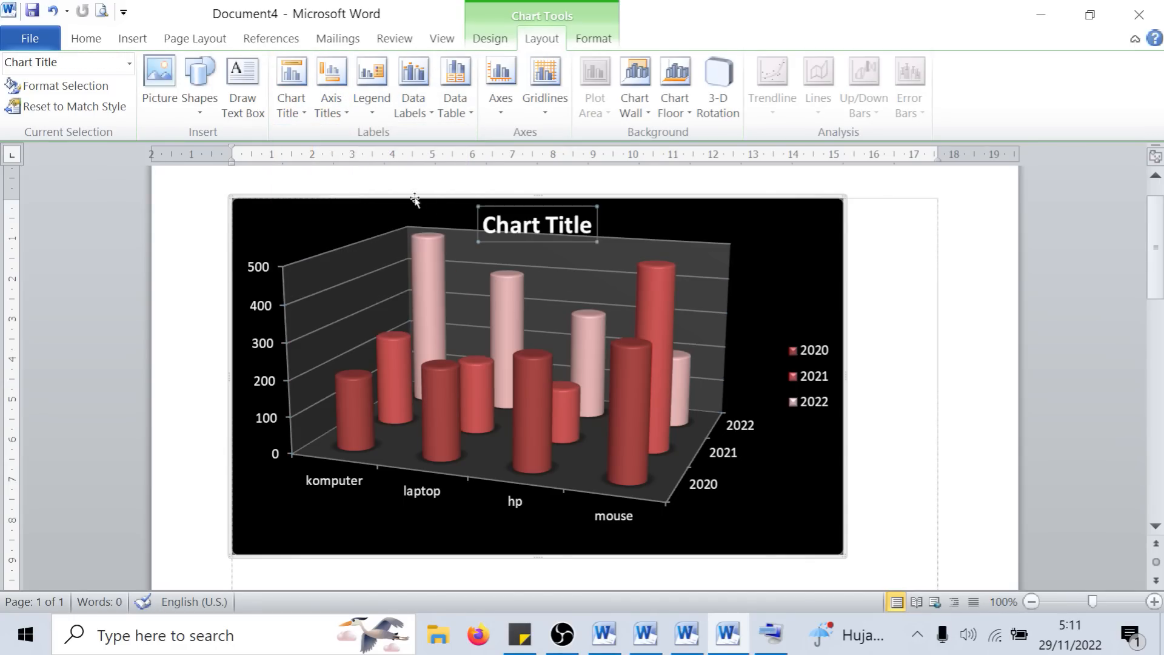
- Replace the chart title's placeholder text with "DATA PENJULAN BARANG DI PT. COC COM" and deselect the chart
left_click(545, 226)
left_click_drag(593, 225, 493, 228)
type("dat")
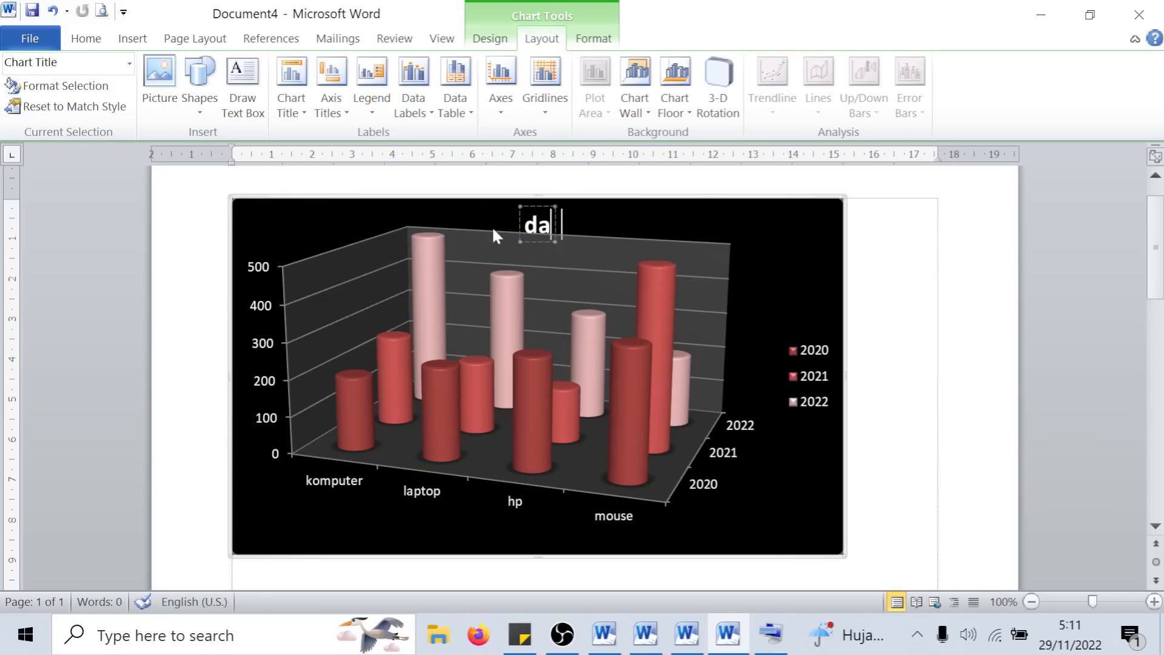
key("BackSpace")
key("BackSpace")
key("BackSpace")
type("DATA")
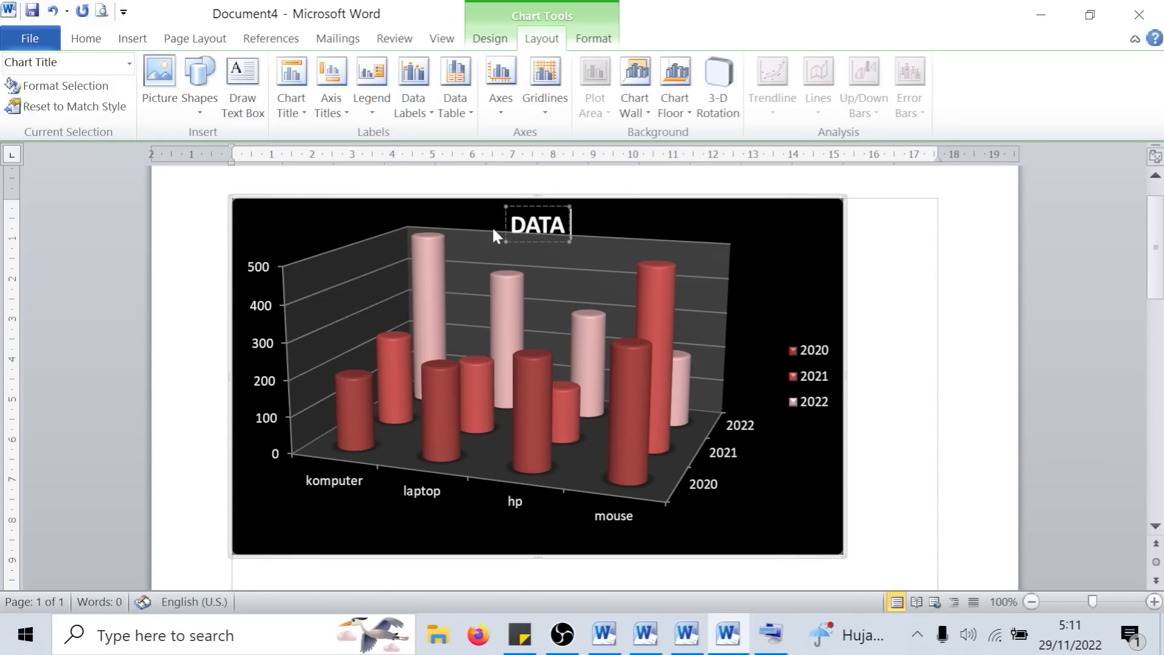
type(" PENJULAN")
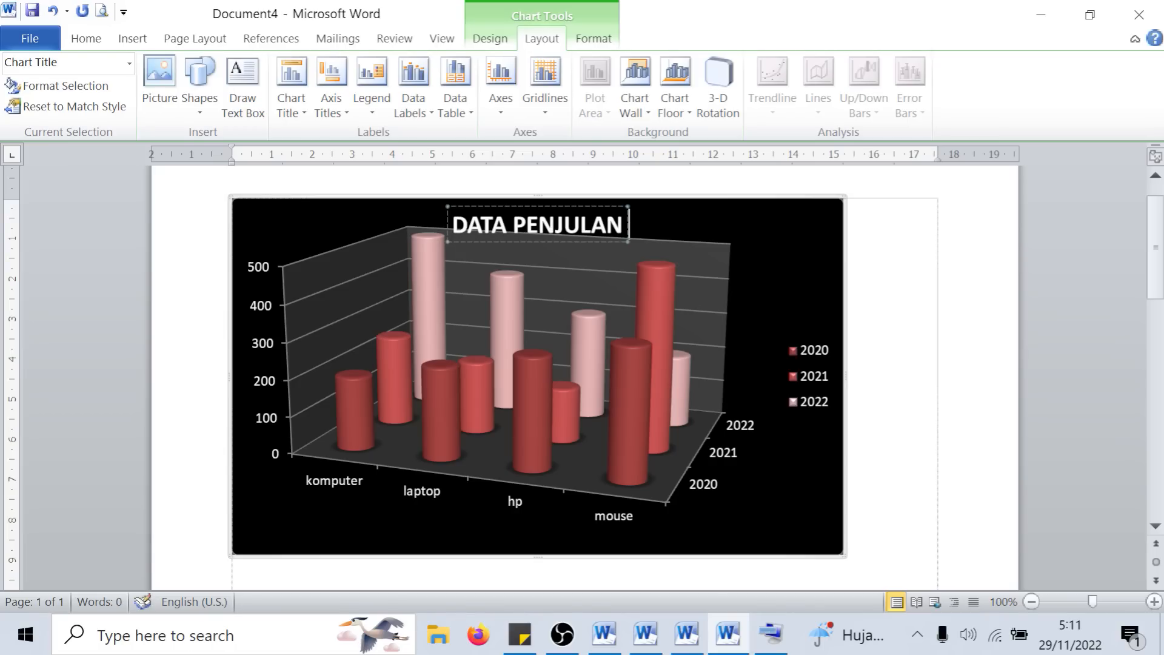
type(" BARANG")
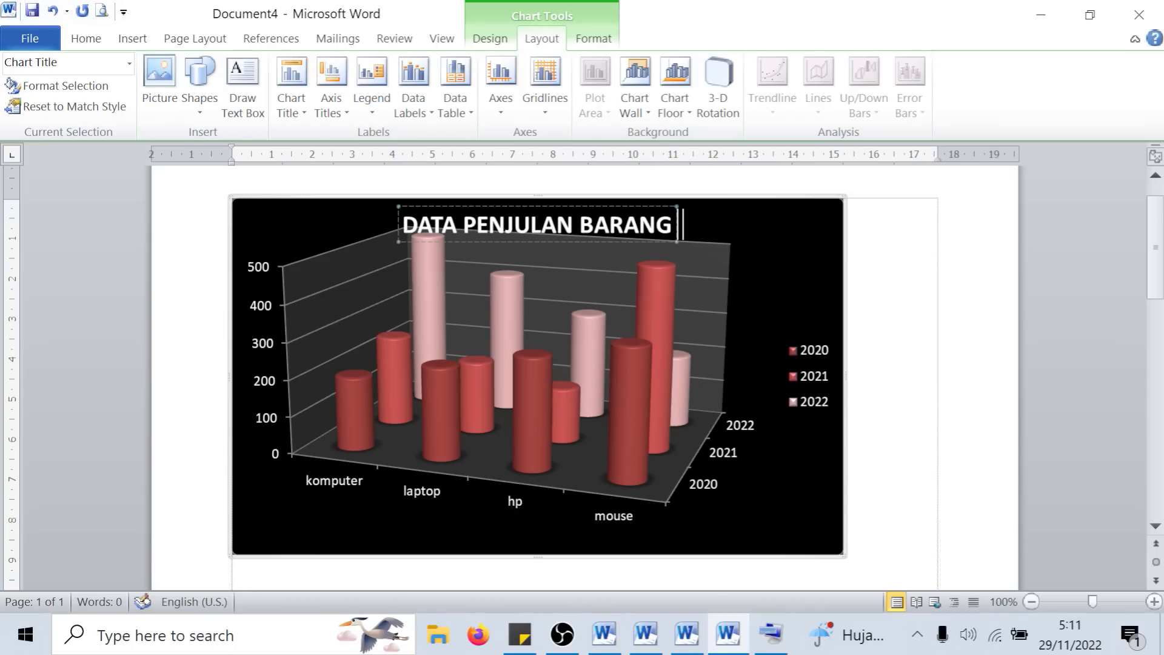
type(" DI PT. COC")
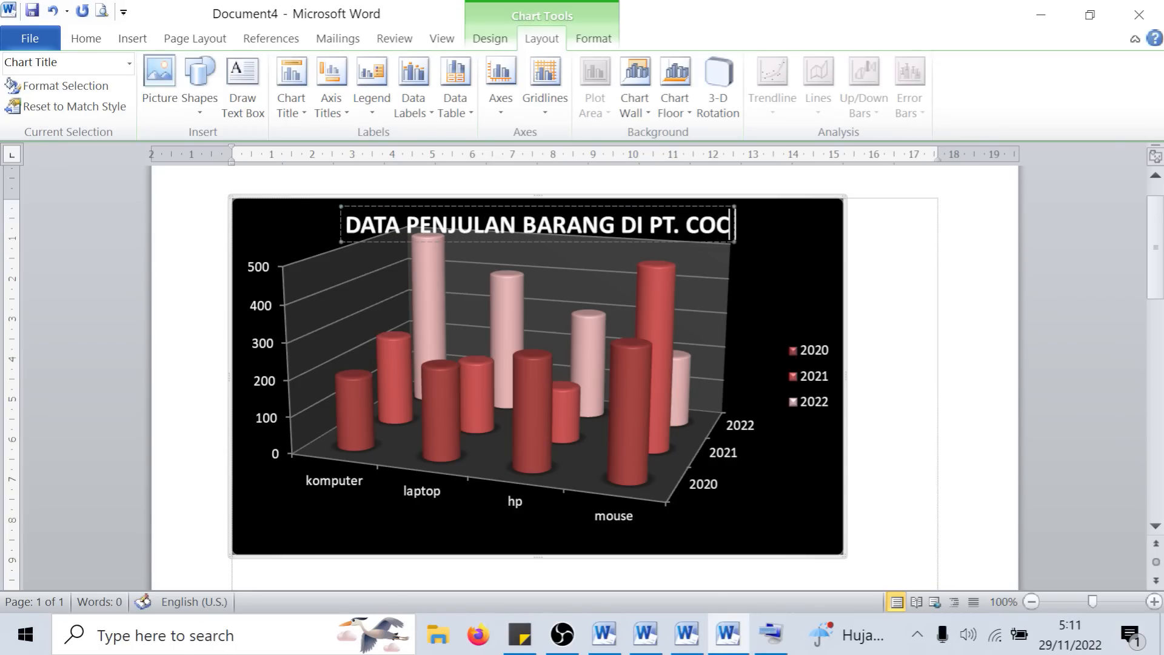
type(" COM")
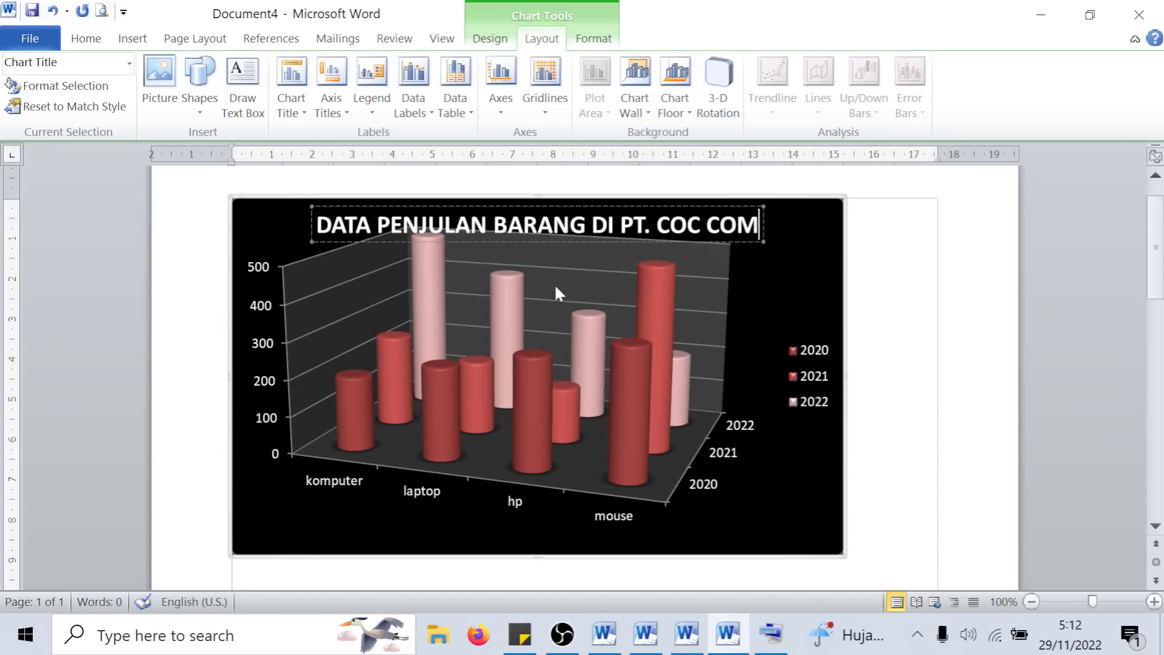
left_click(874, 313)
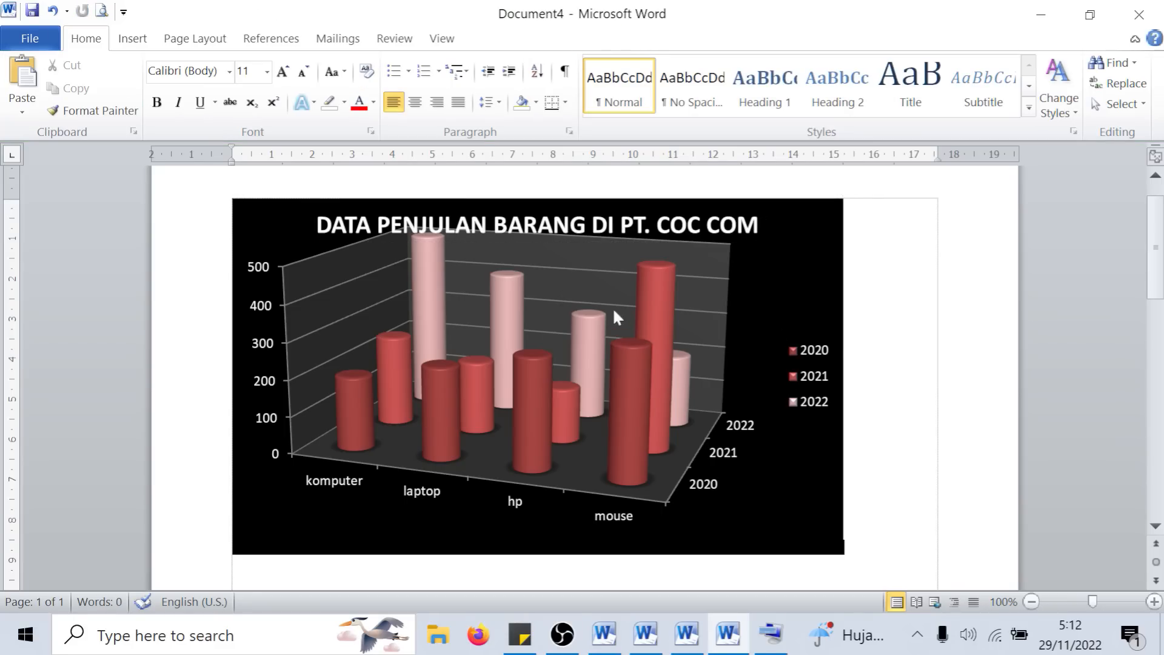
- Rename the mouse category as proyektor in the chart's data sheet and close the sheet
left_click(605, 271)
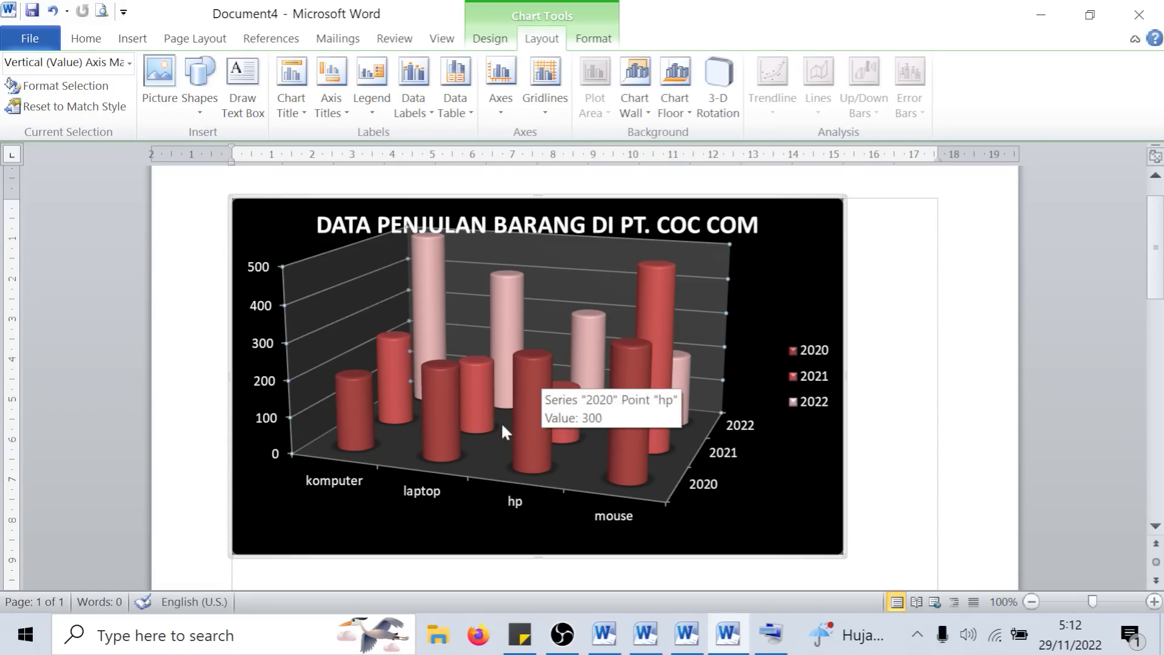
left_click(358, 407)
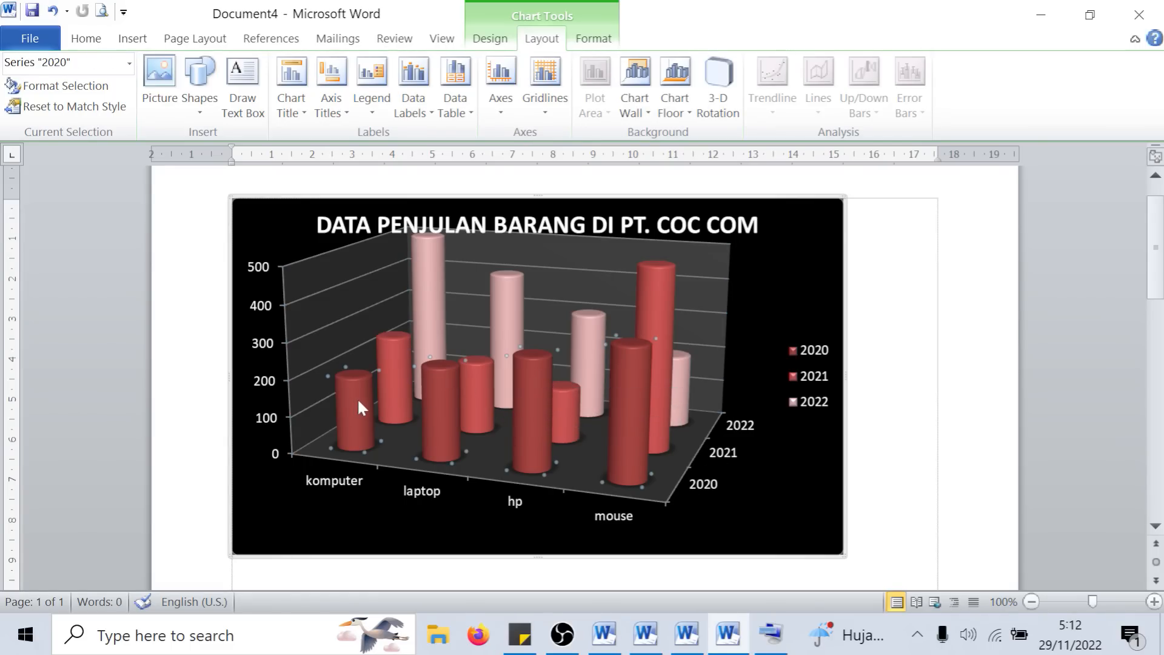
left_click(796, 286)
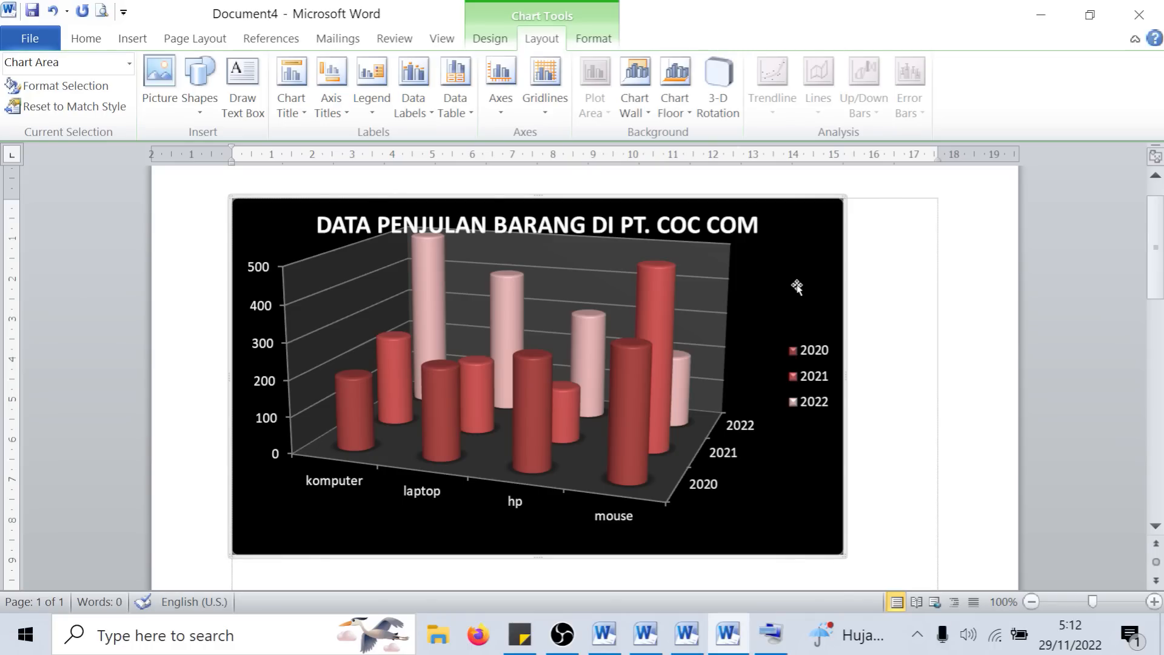
right_click(797, 287)
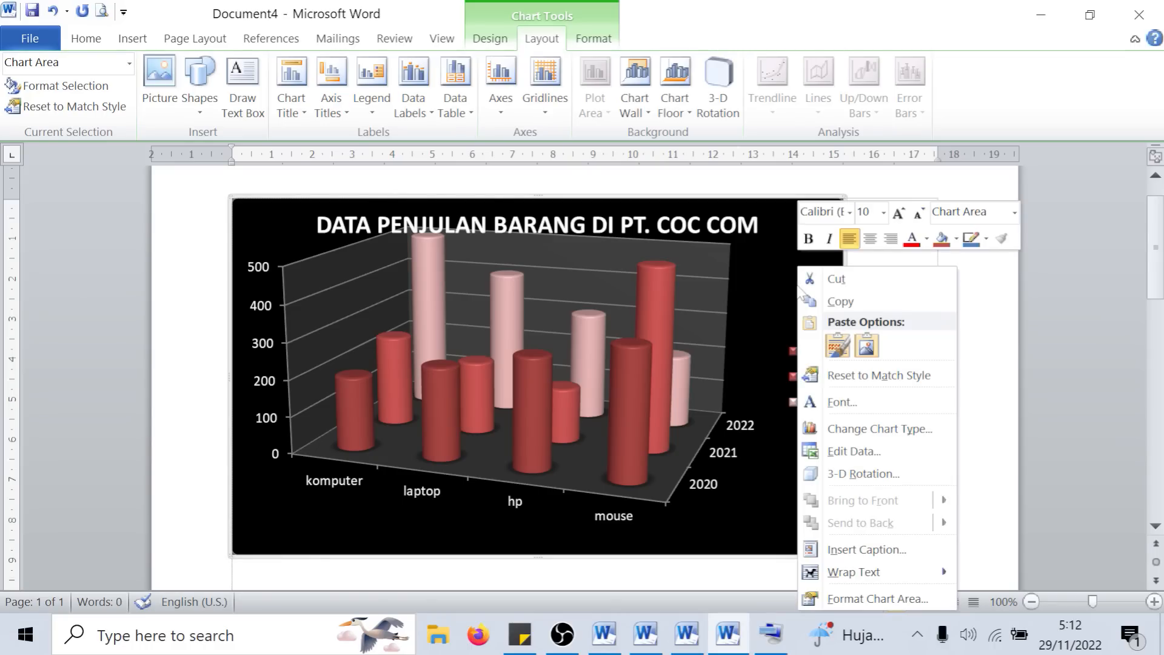
left_click(887, 462)
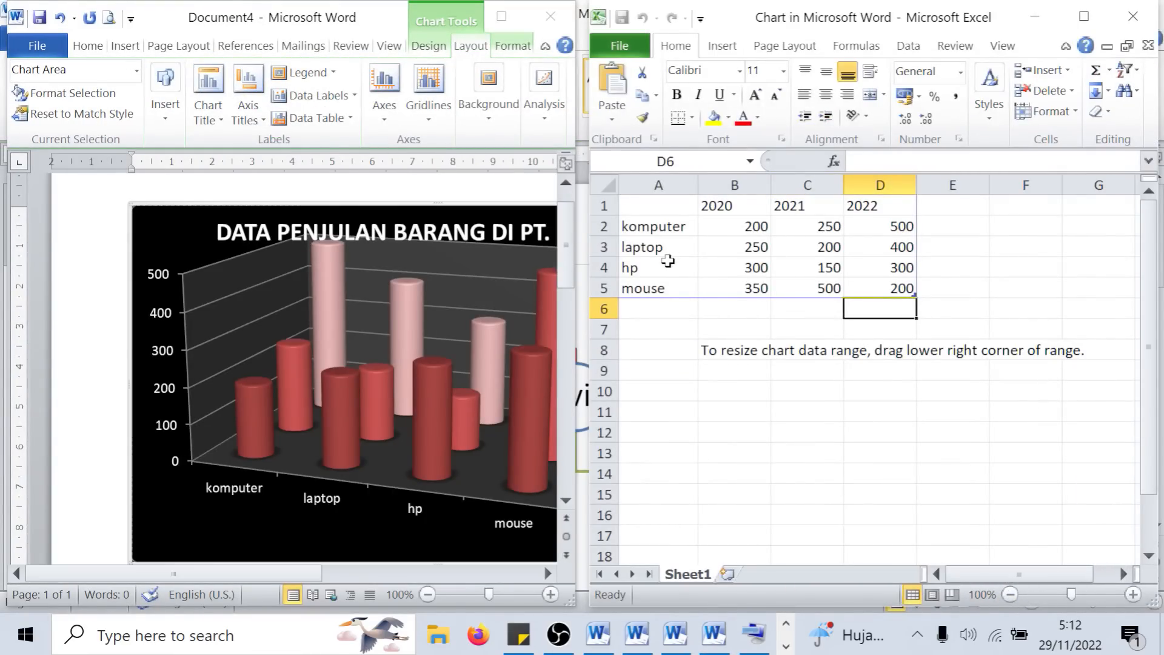
left_click(664, 290)
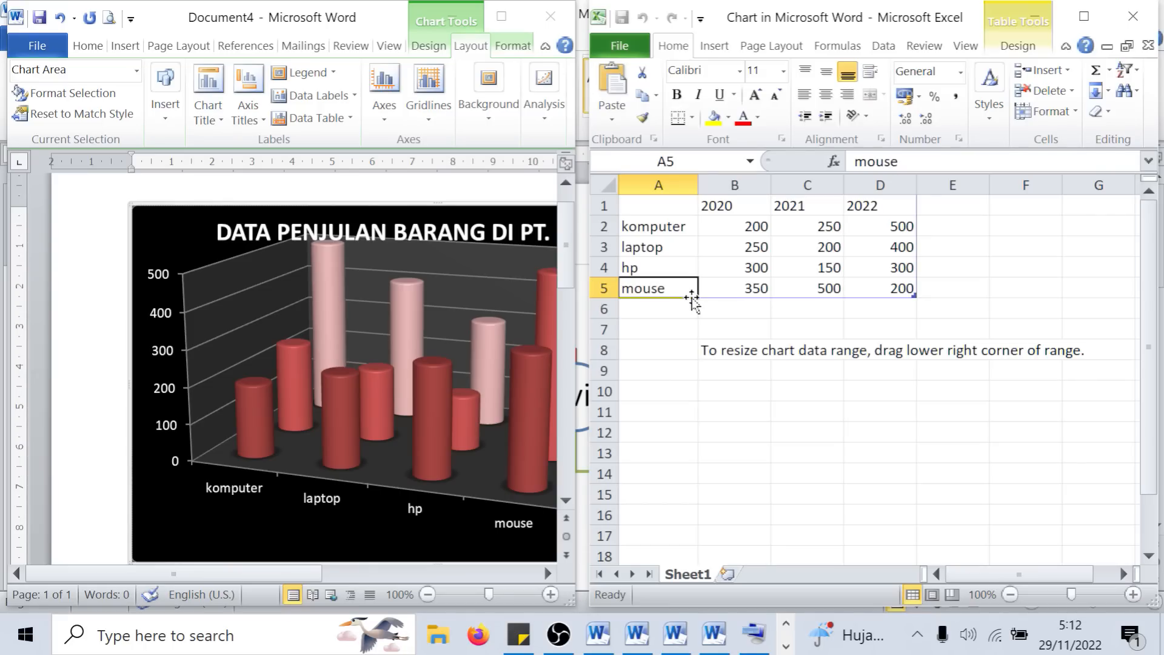
type("proyektor")
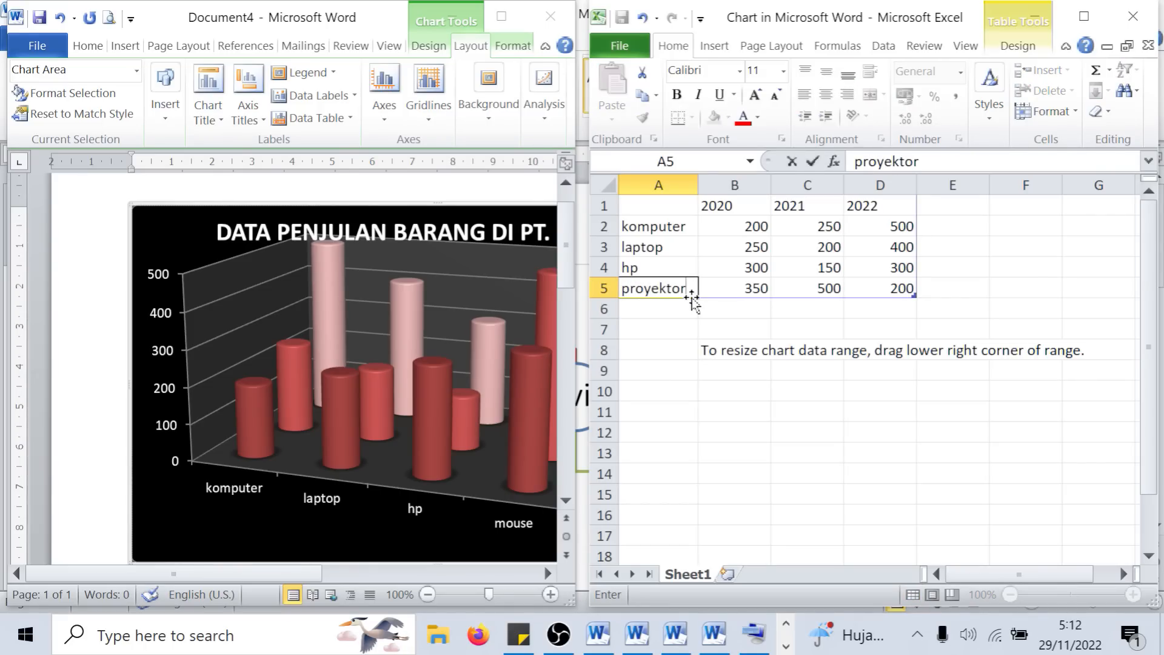
key("Tab")
key("Tab")
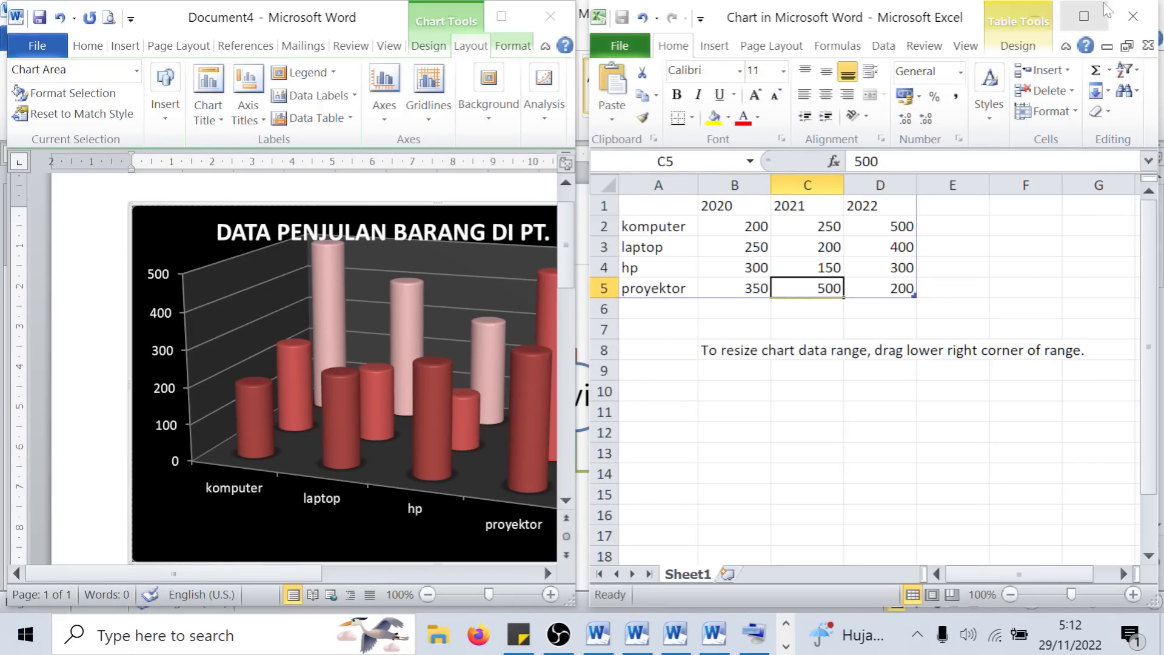
left_click(1151, 12)
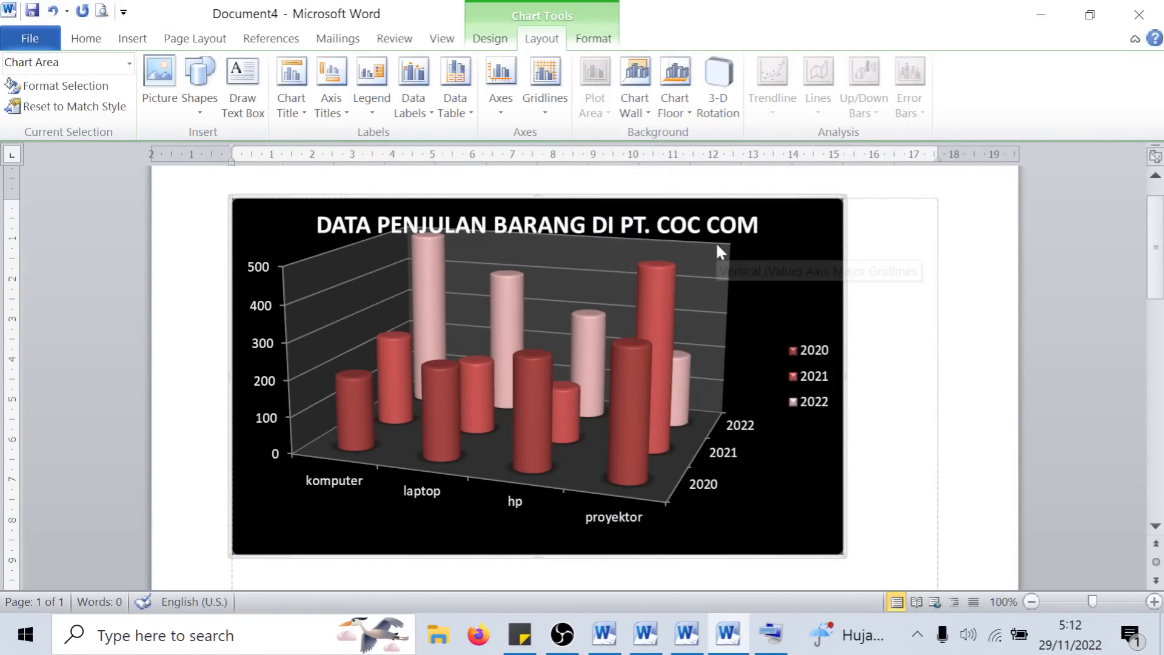
- Apply the multicoloured white-background chart style from the gallery's fourth row to the sales chart
left_click(755, 258)
left_click(786, 253)
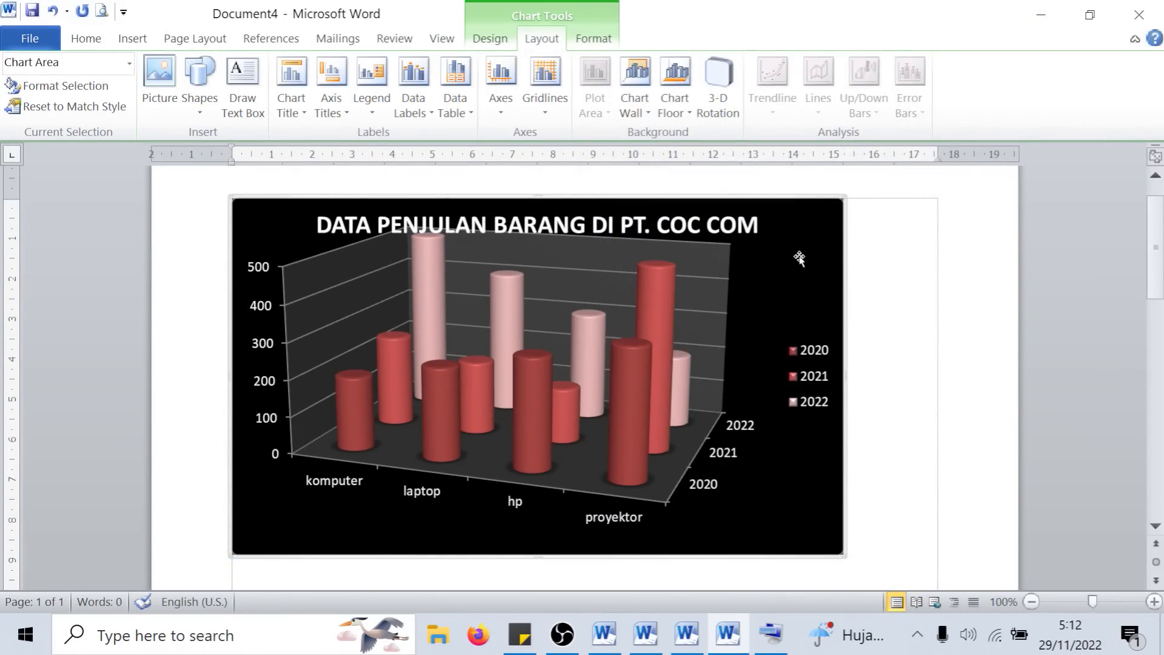
left_click(611, 41)
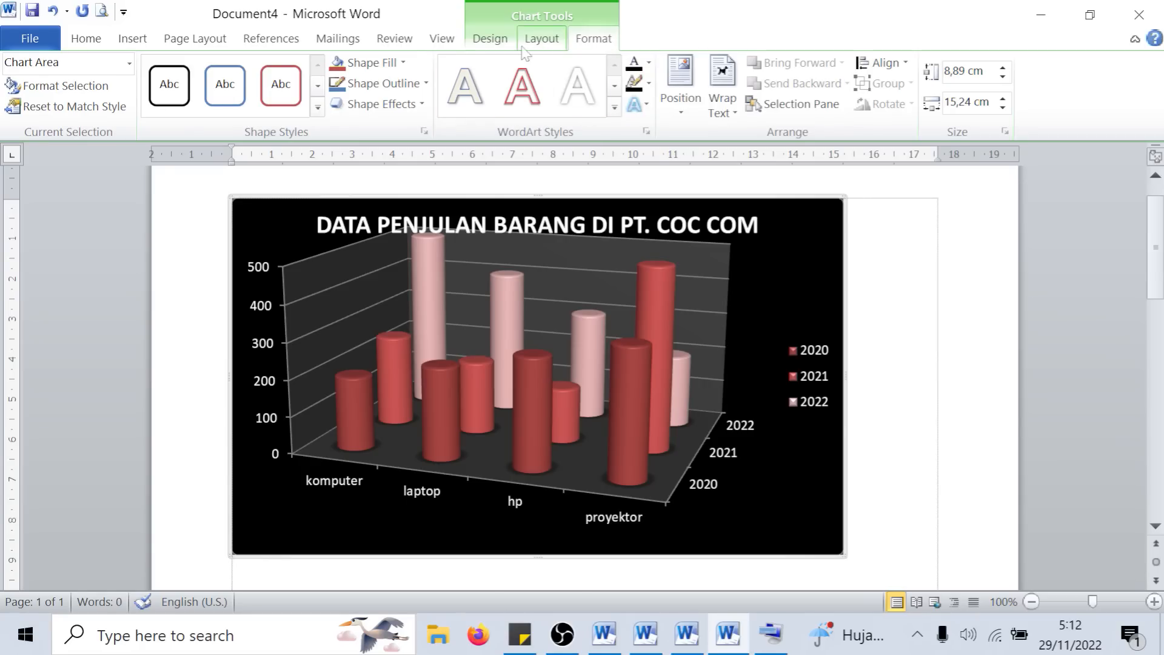
left_click(477, 43)
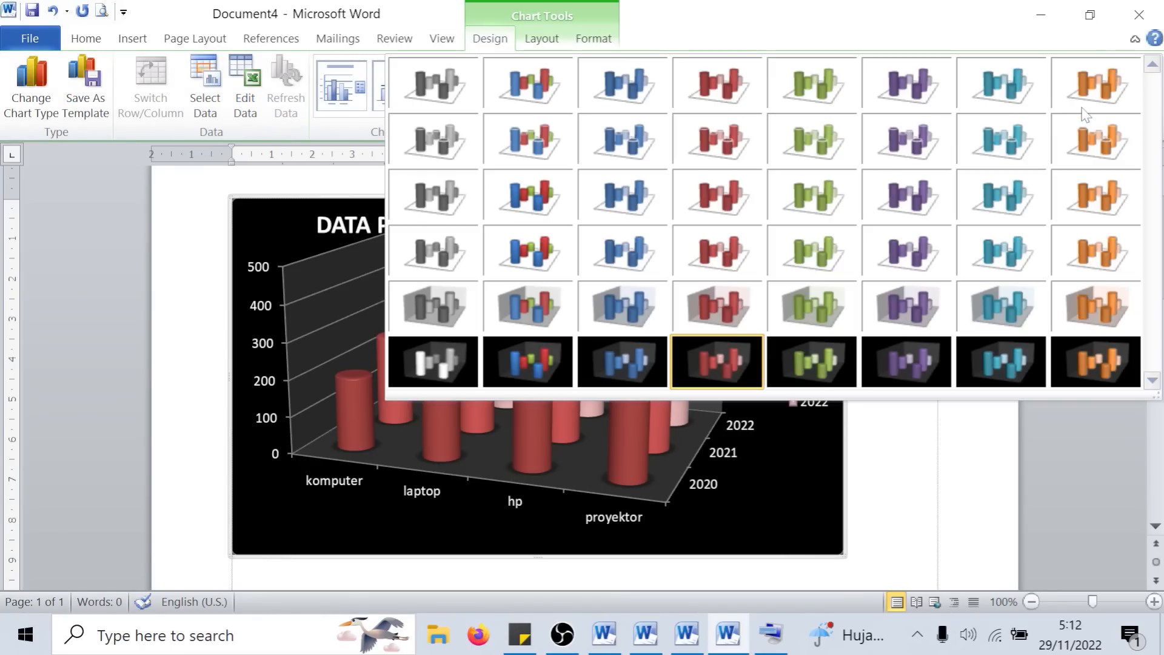
left_click(1083, 107)
left_click(540, 241)
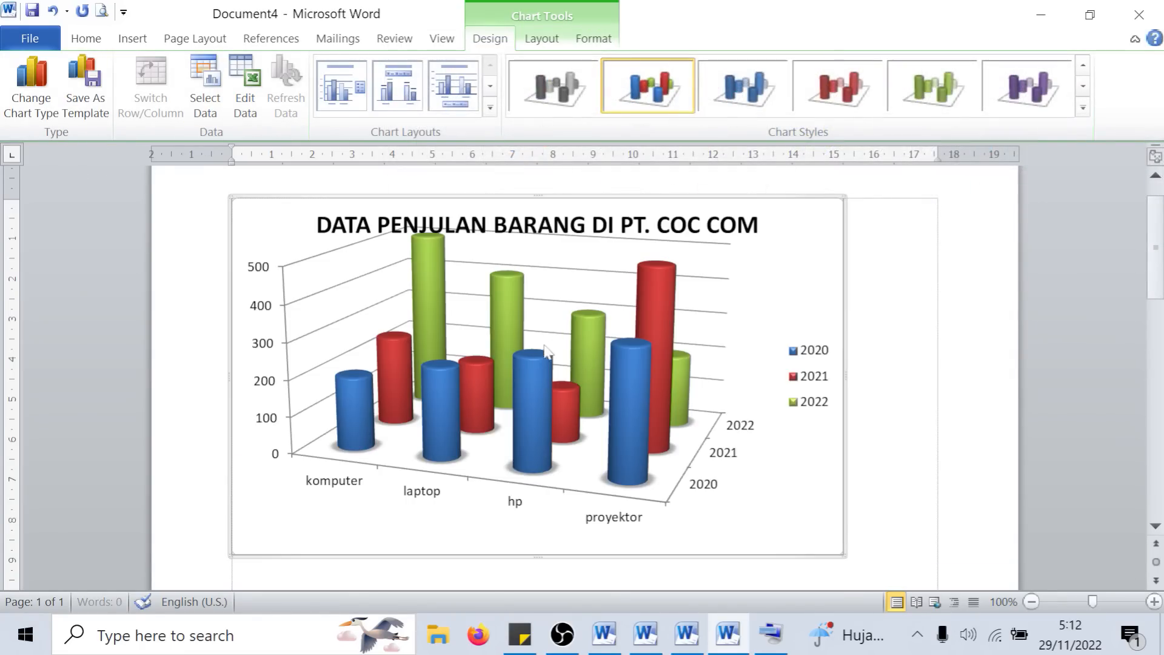
- Change the chart type to 3-D Cone and deselect the chart
left_click(752, 431)
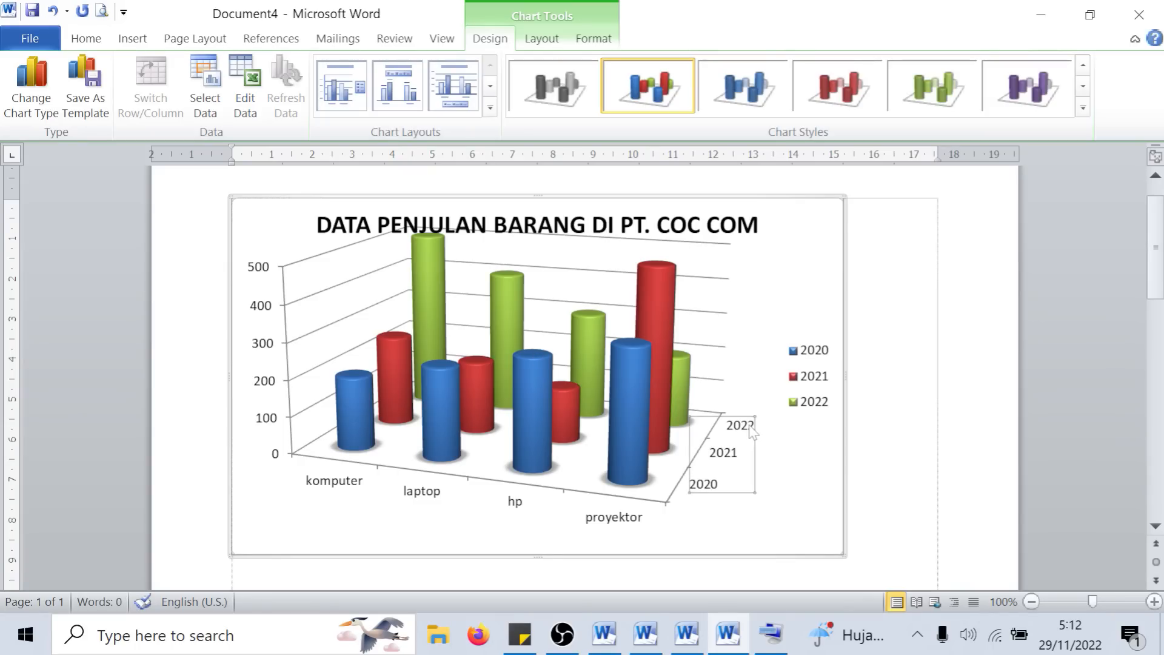
left_click(48, 112)
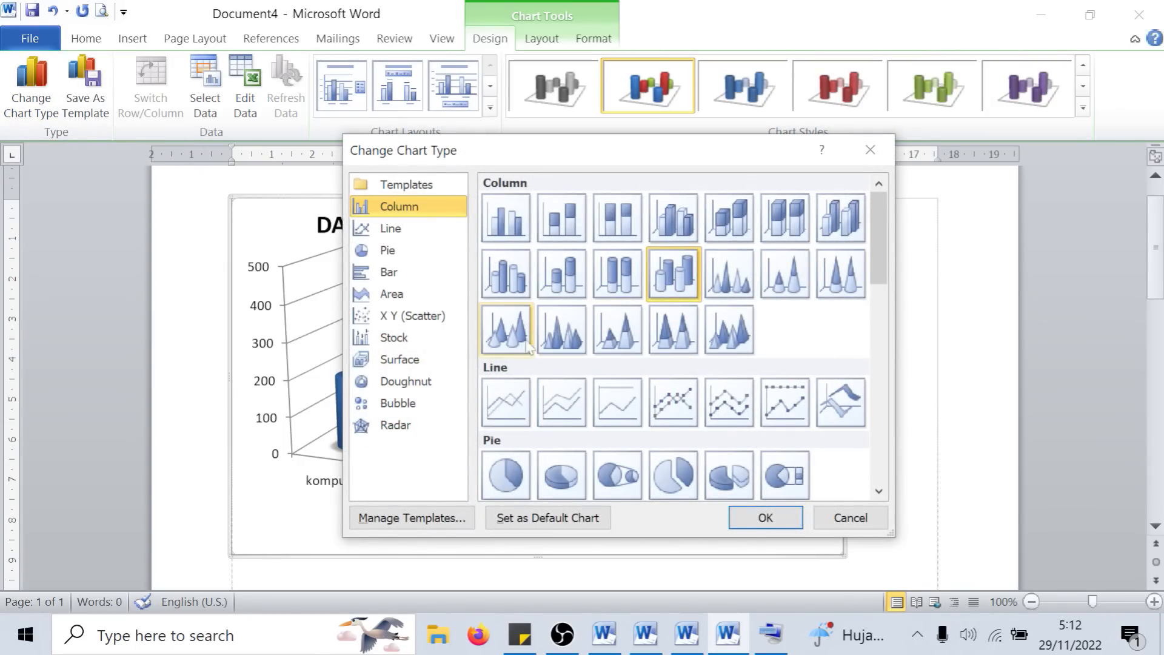
left_click(506, 329)
left_click(766, 517)
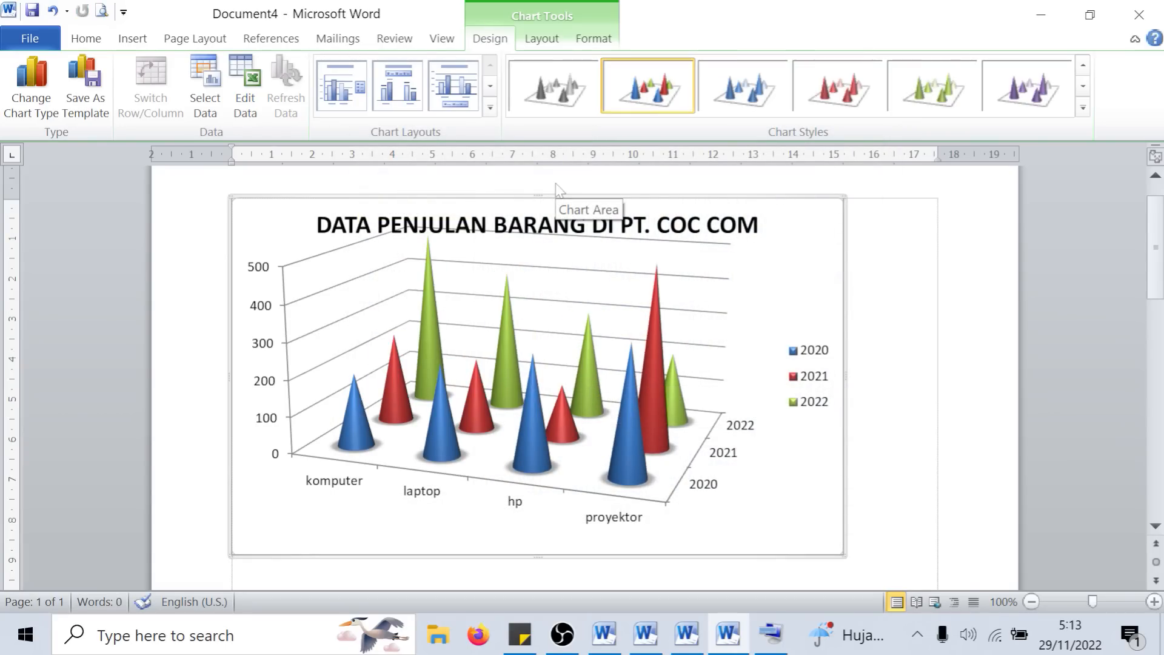
left_click(855, 262)
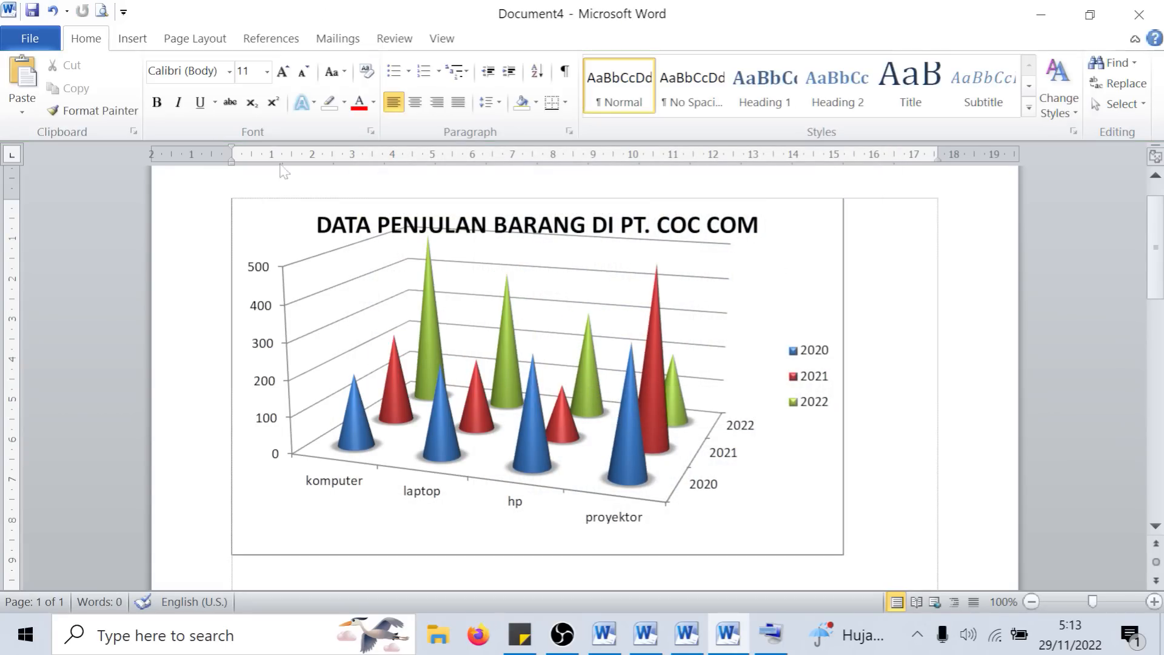
left_click(131, 40)
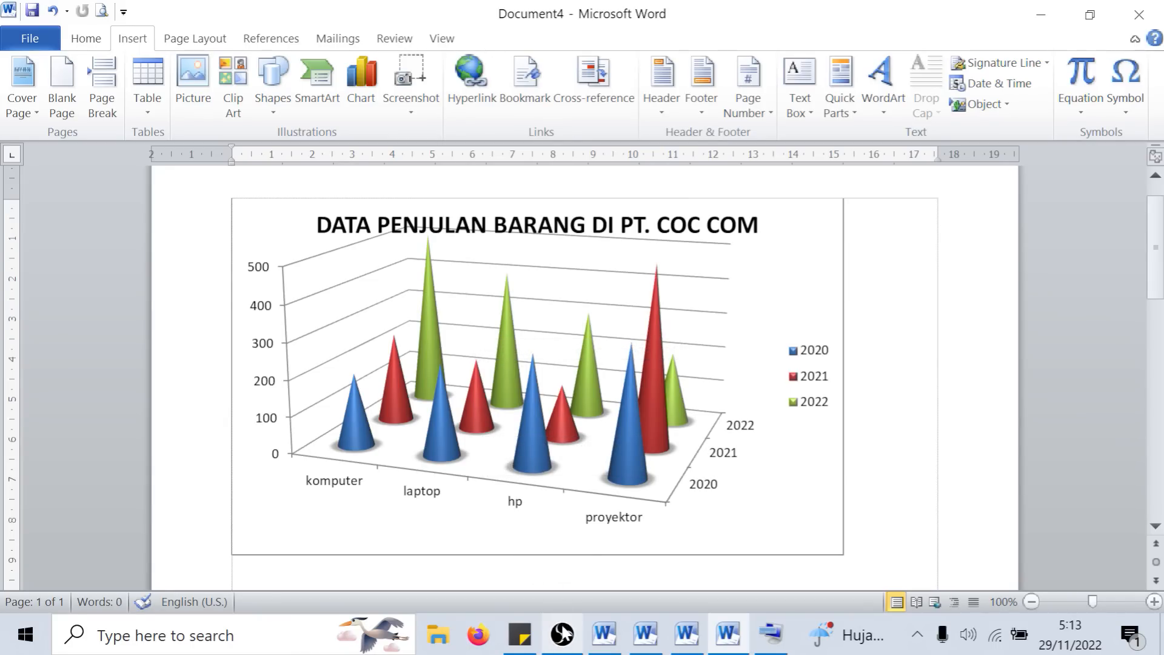
mouse_move(563, 634)
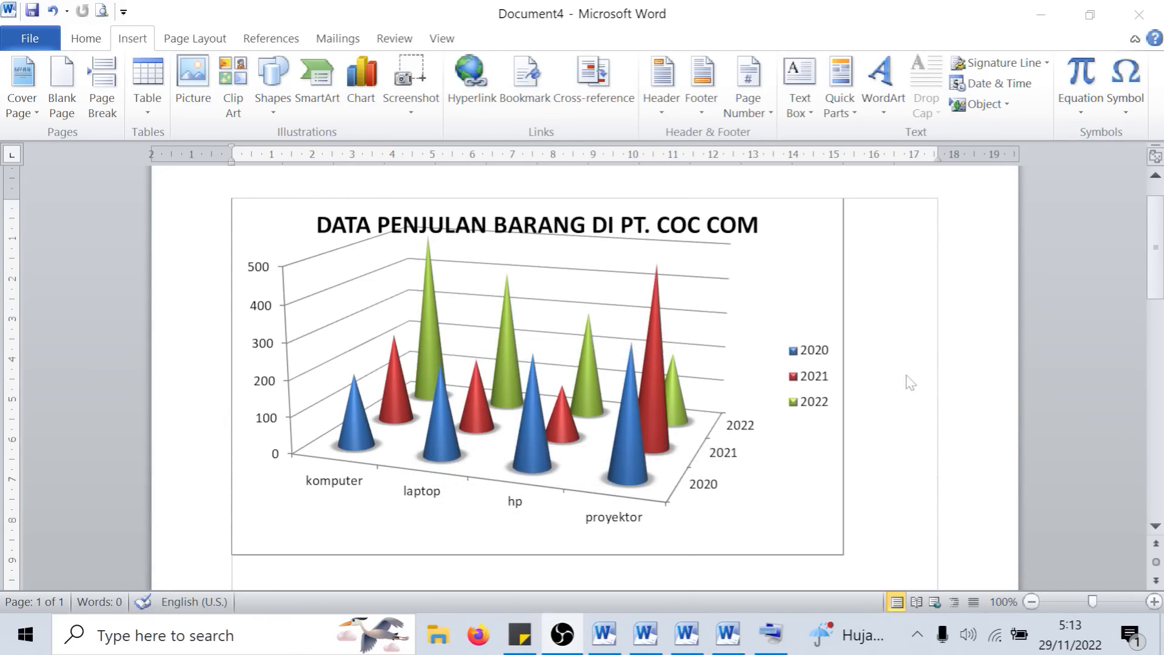